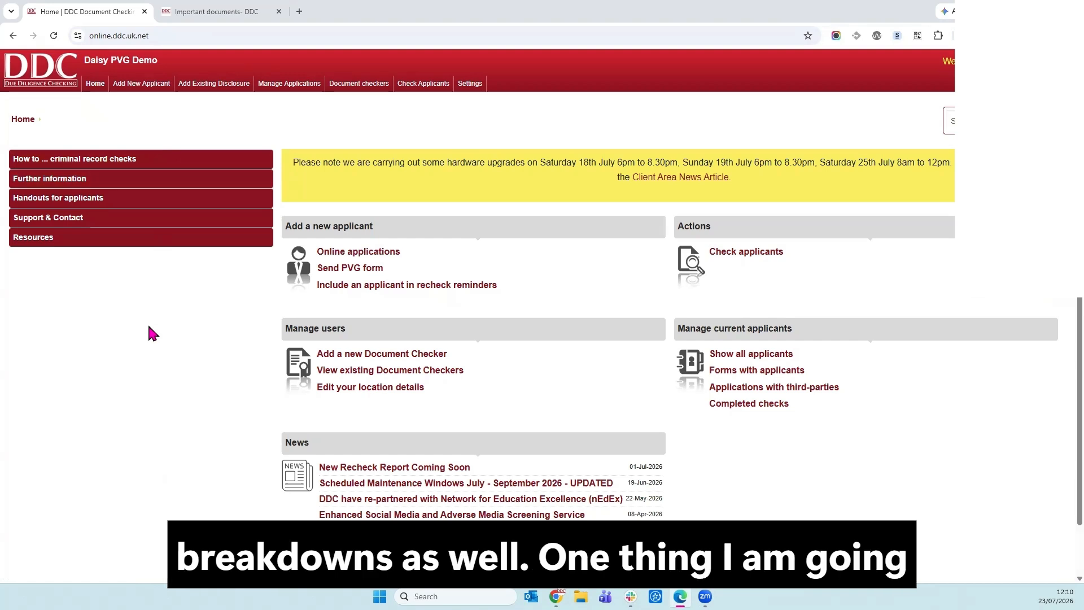
Expand Resources in the left sidebar to reveal the resource documents link.
{"action": "left_click", "coordinate": [112, 250]}
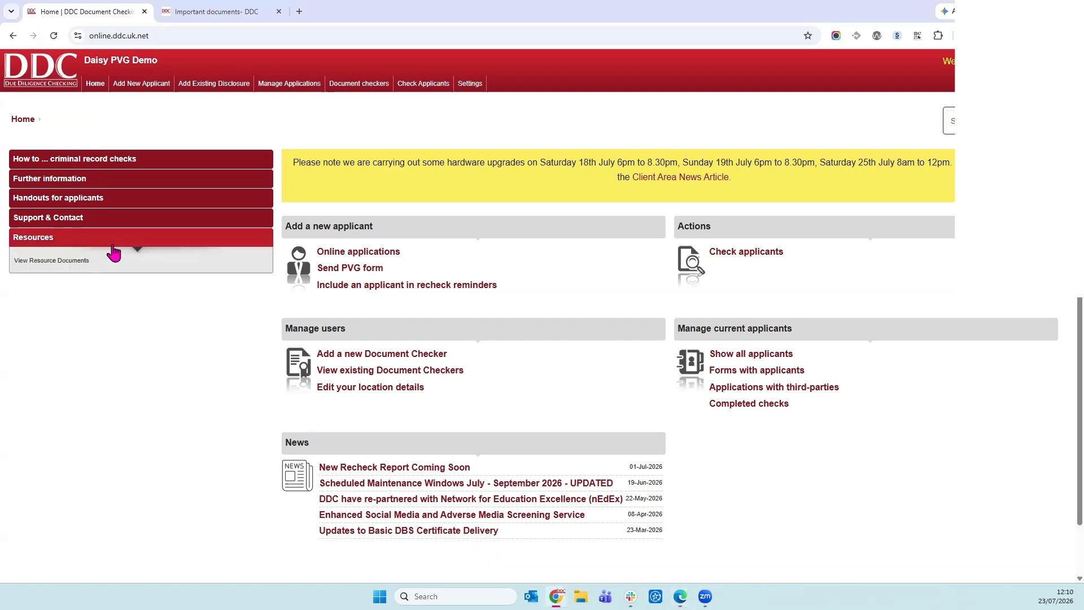
Open Resource Documents and scroll its guides down to the insurance certificates.
{"action": "left_click", "coordinate": [67, 264]}
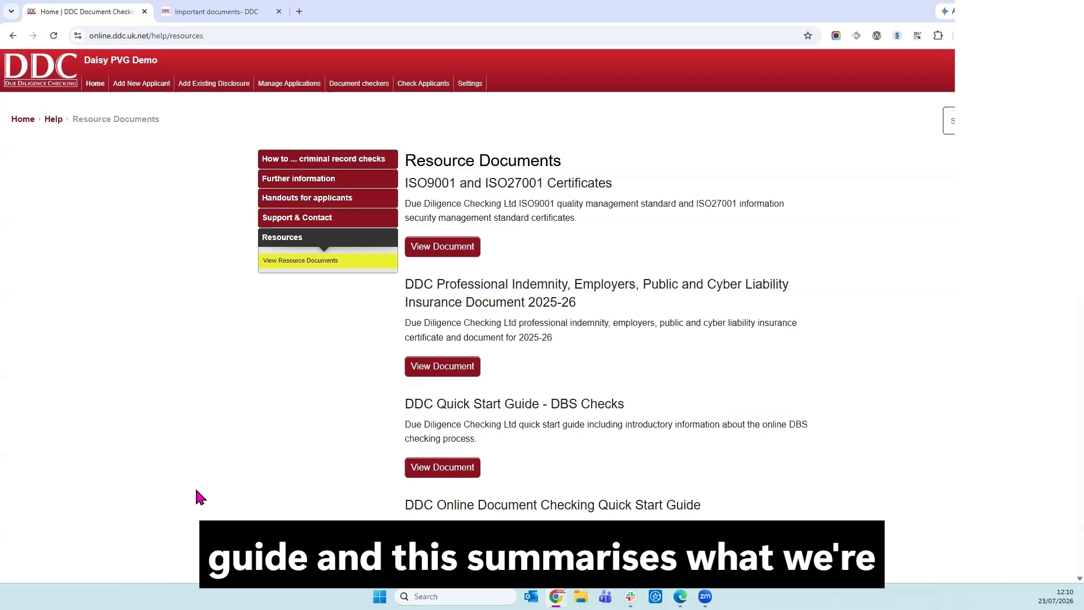
{"action": "scroll", "coordinate": [786, 401], "scroll_direction": "down", "scroll_amount": 4}
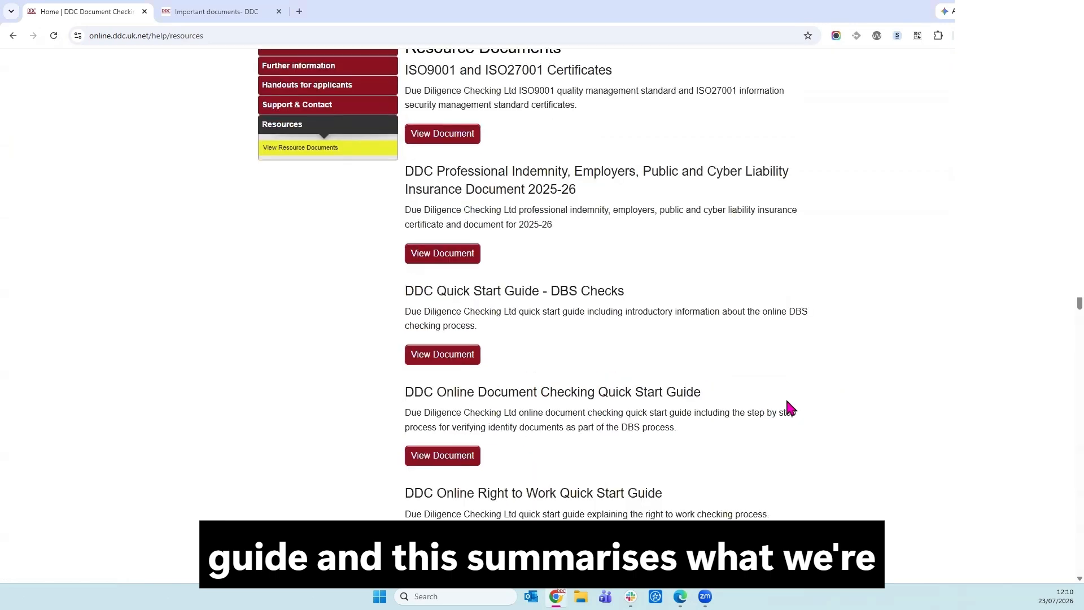
{"action": "scroll", "coordinate": [785, 401], "scroll_direction": "down", "scroll_amount": 9}
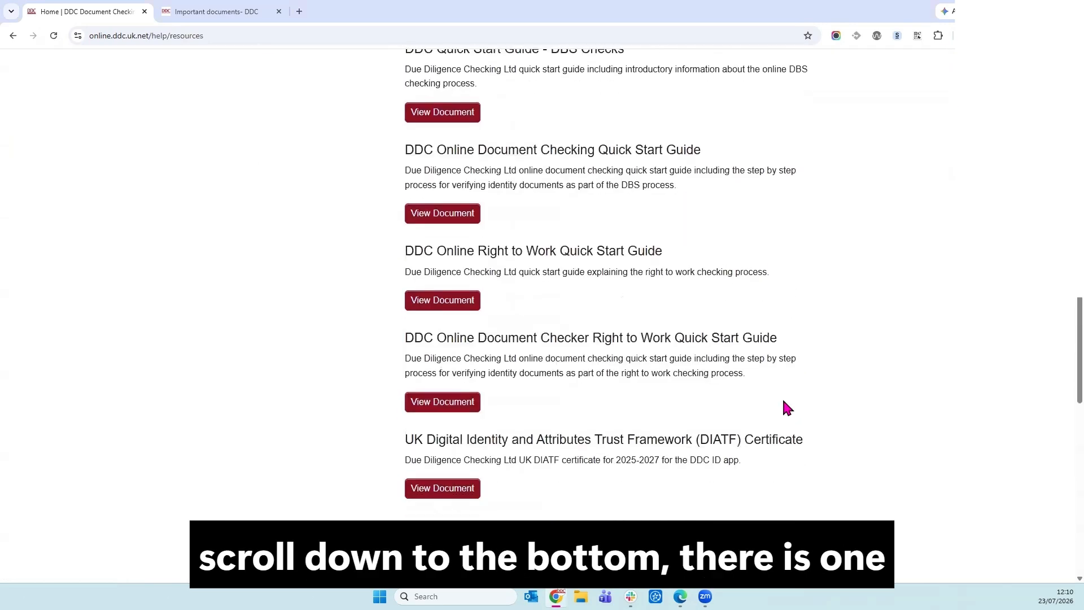
{"action": "scroll", "coordinate": [781, 402], "scroll_direction": "down", "scroll_amount": 2}
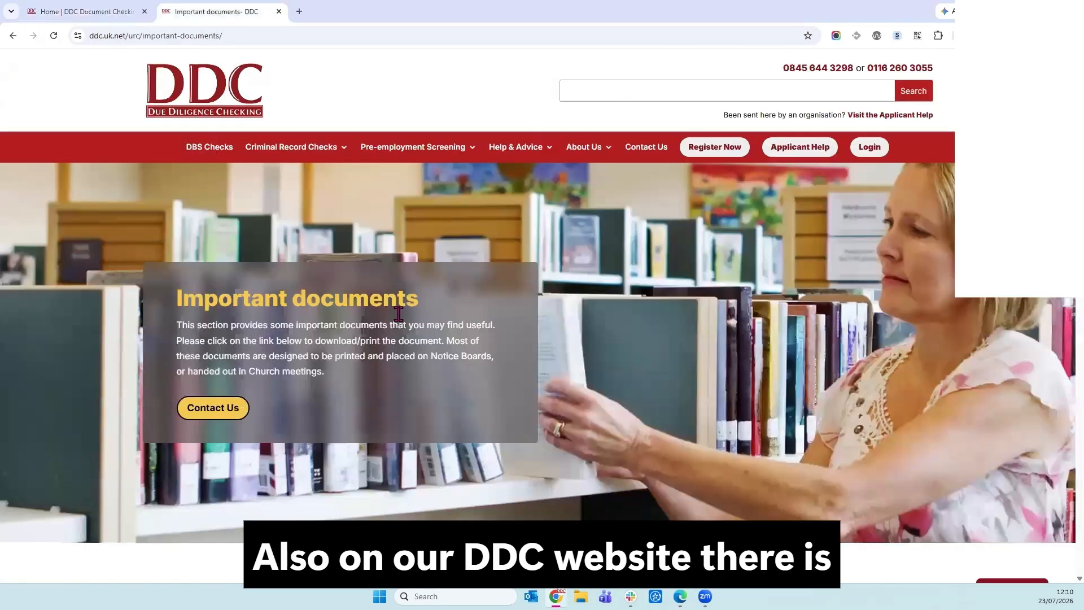
{"action": "scroll", "coordinate": [398, 314], "scroll_direction": "down", "scroll_amount": 1}
{"action": "scroll", "coordinate": [399, 314], "scroll_direction": "down", "scroll_amount": 4}
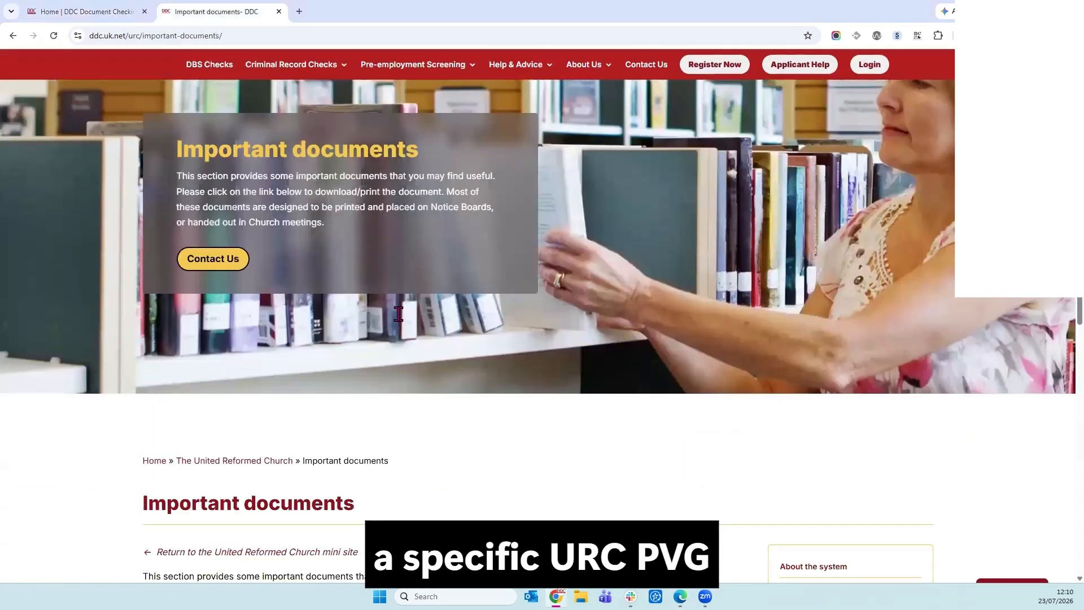
Scroll the United Reformed Church Important documents page down to the URC guide links.
{"action": "scroll", "coordinate": [392, 343], "scroll_direction": "down", "scroll_amount": 1}
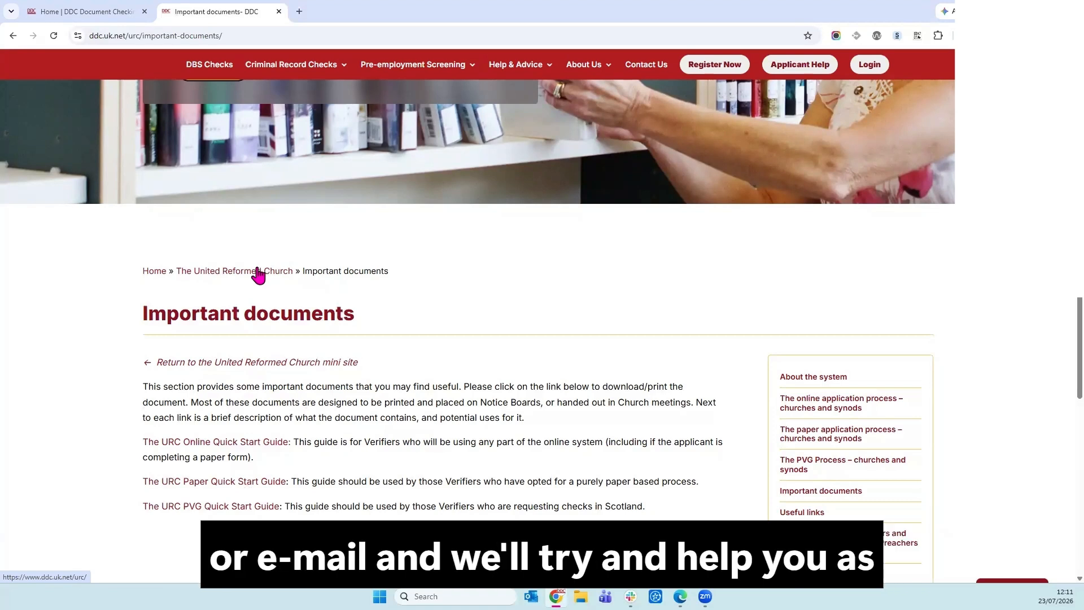
Switch back to the portal's Resource Documents tab and return to the DDC Online home page.
{"action": "left_click", "coordinate": [108, 14]}
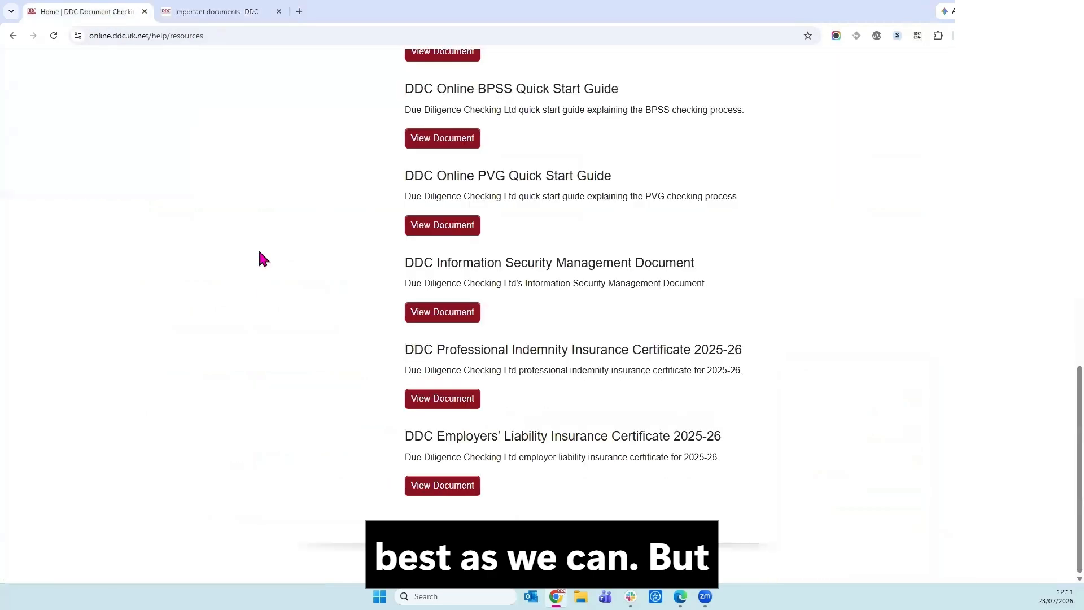
{"action": "scroll", "coordinate": [270, 258], "scroll_direction": "up", "scroll_amount": 5}
{"action": "scroll", "coordinate": [271, 260], "scroll_direction": "up", "scroll_amount": 5}
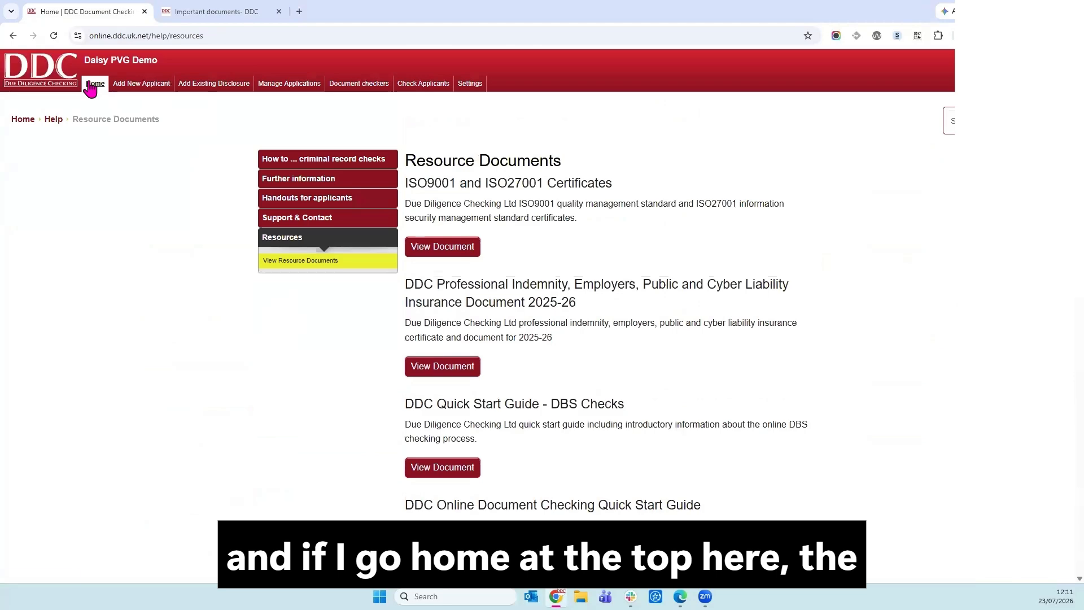
{"action": "left_click", "coordinate": [92, 86]}
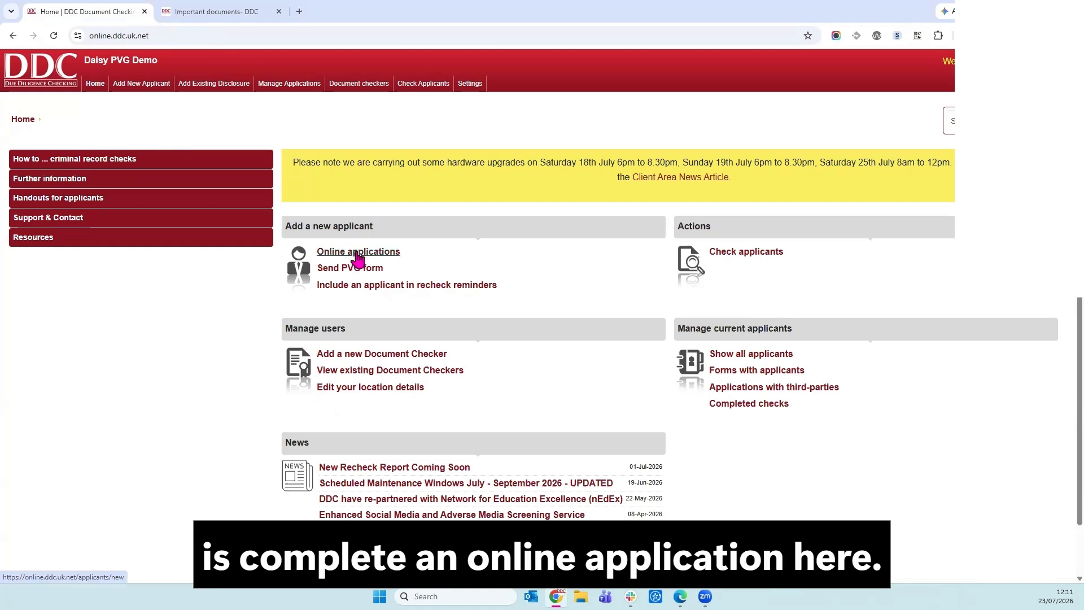
{"action": "mouse_move", "coordinate": [157, 90]}
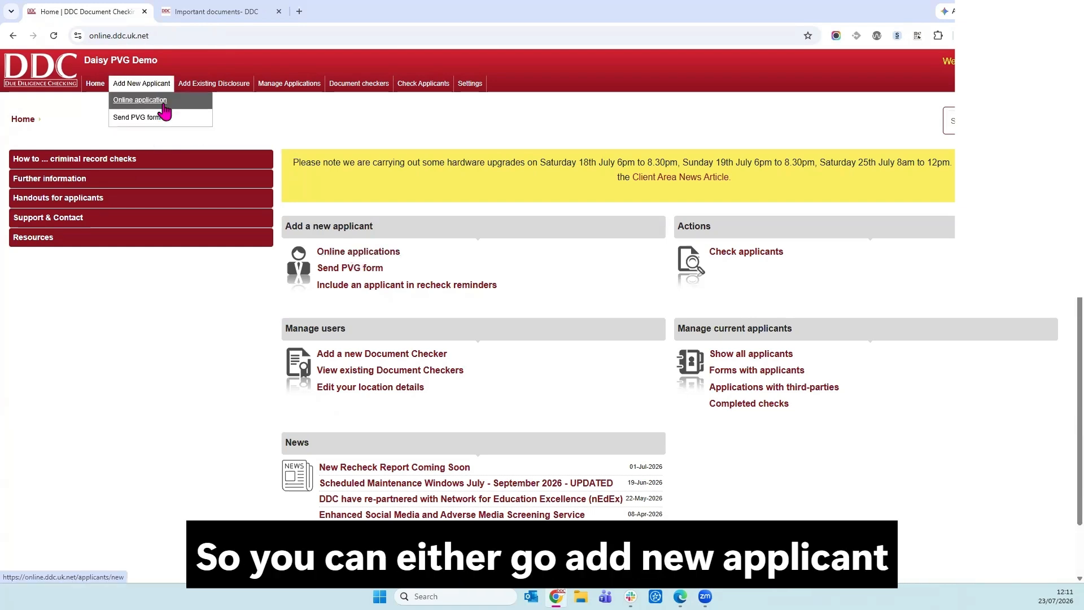
Start a blank Online applications form and scroll through its Personal, Contact and Job sections.
{"action": "left_click", "coordinate": [372, 252]}
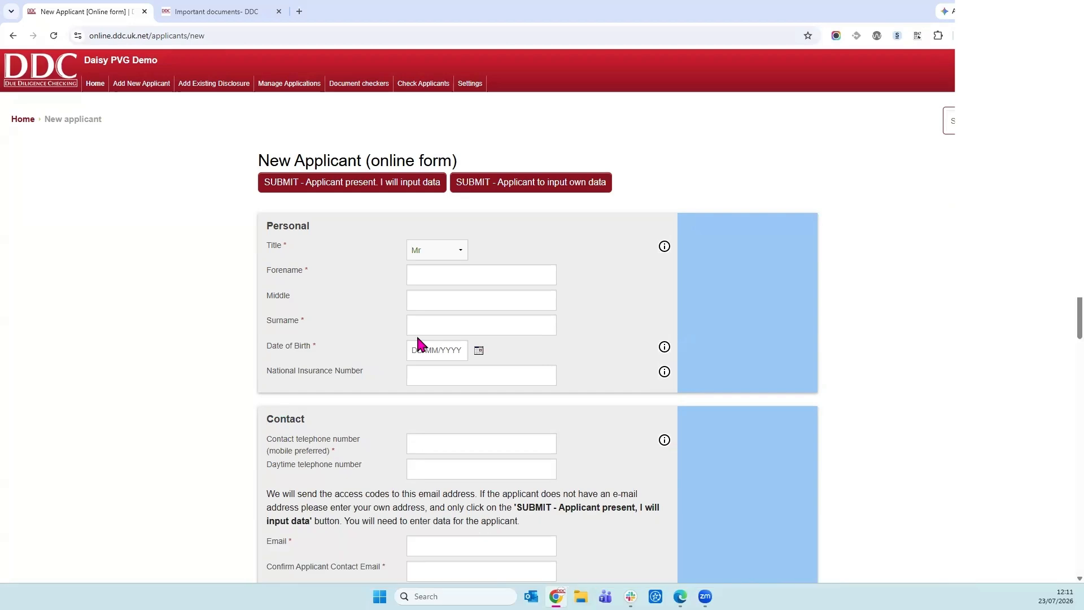
{"action": "scroll", "coordinate": [530, 351], "scroll_direction": "down", "scroll_amount": 2}
{"action": "scroll", "coordinate": [493, 290], "scroll_direction": "down", "scroll_amount": 1}
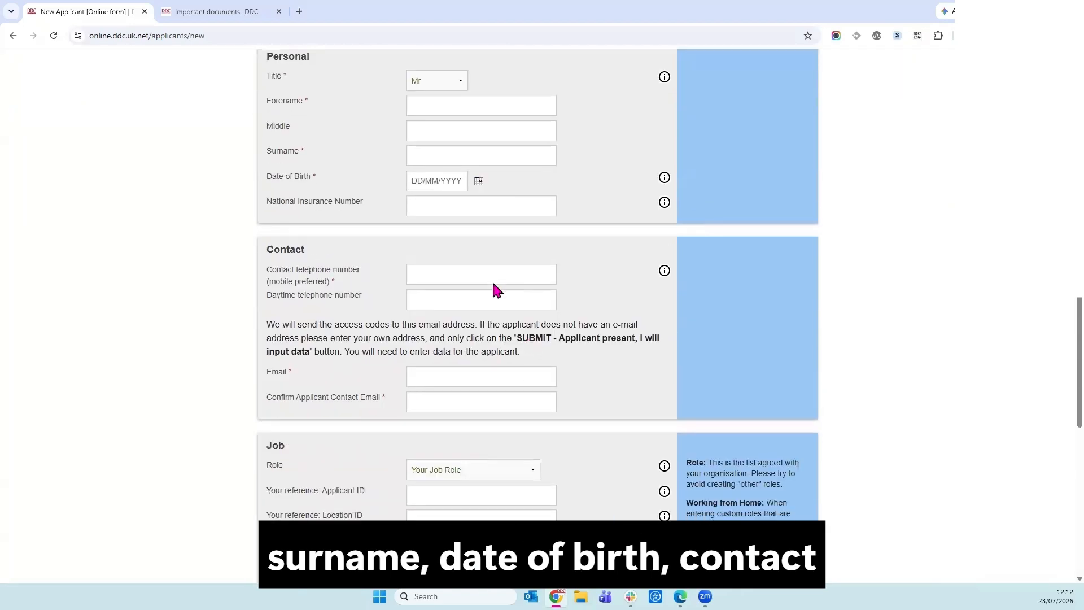
{"action": "scroll", "coordinate": [493, 288], "scroll_direction": "down", "scroll_amount": 2}
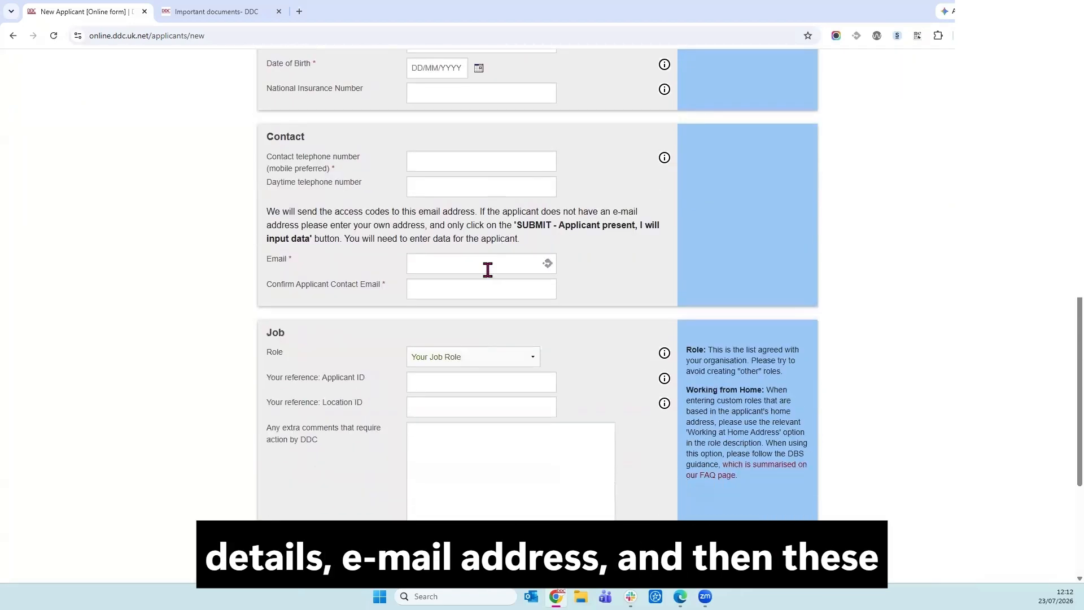
{"action": "scroll", "coordinate": [488, 269], "scroll_direction": "down", "scroll_amount": 2}
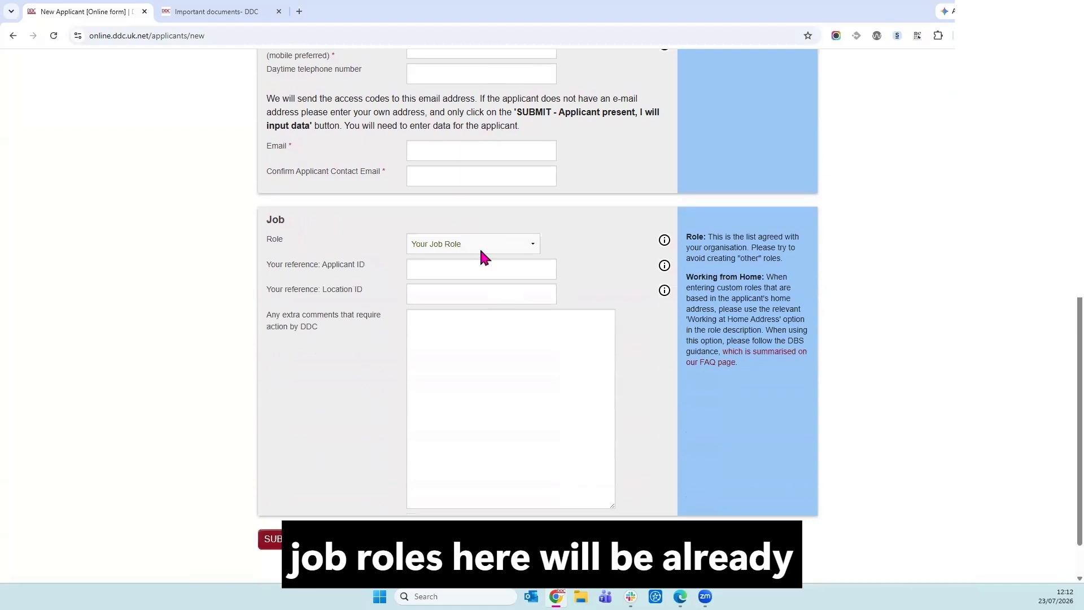
{"action": "left_click", "coordinate": [481, 251]}
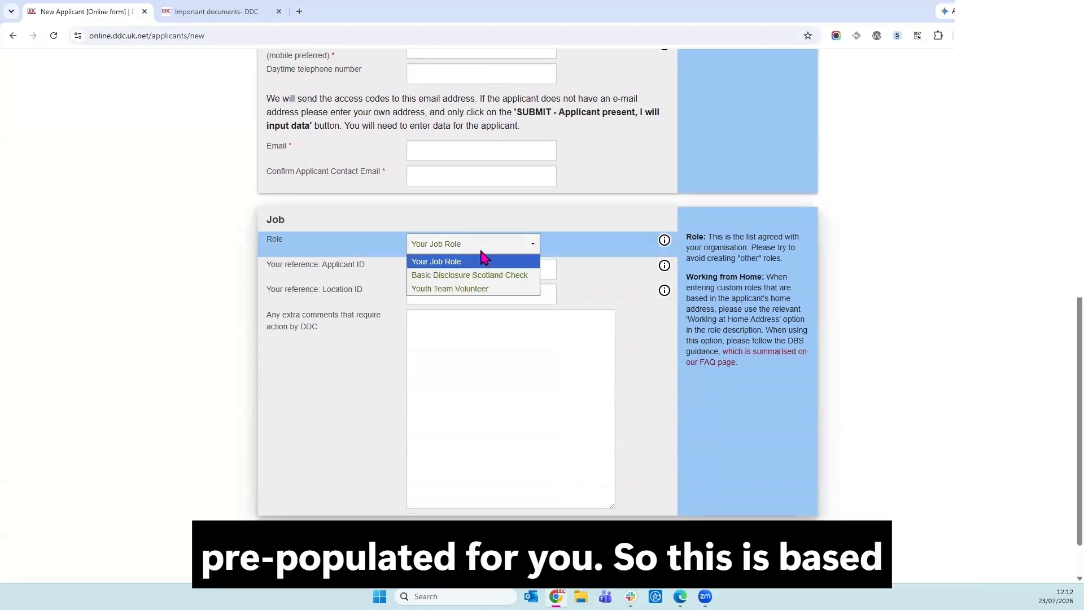
{"action": "left_click", "coordinate": [481, 261]}
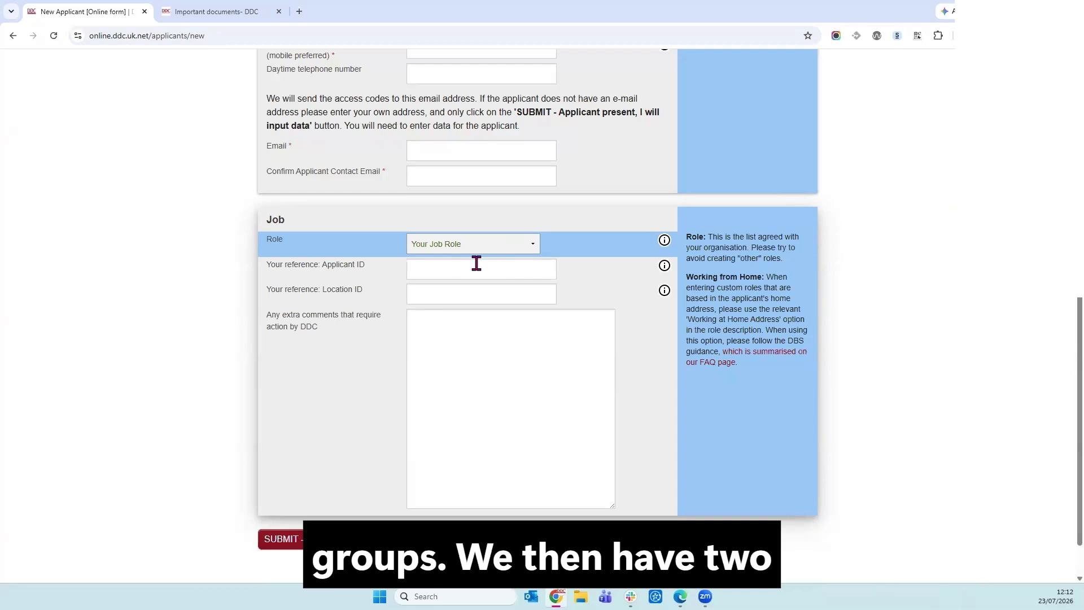
{"action": "scroll", "coordinate": [542, 308], "scroll_direction": "up", "scroll_amount": 1}
{"action": "scroll", "coordinate": [541, 380], "scroll_direction": "down", "scroll_amount": 2}
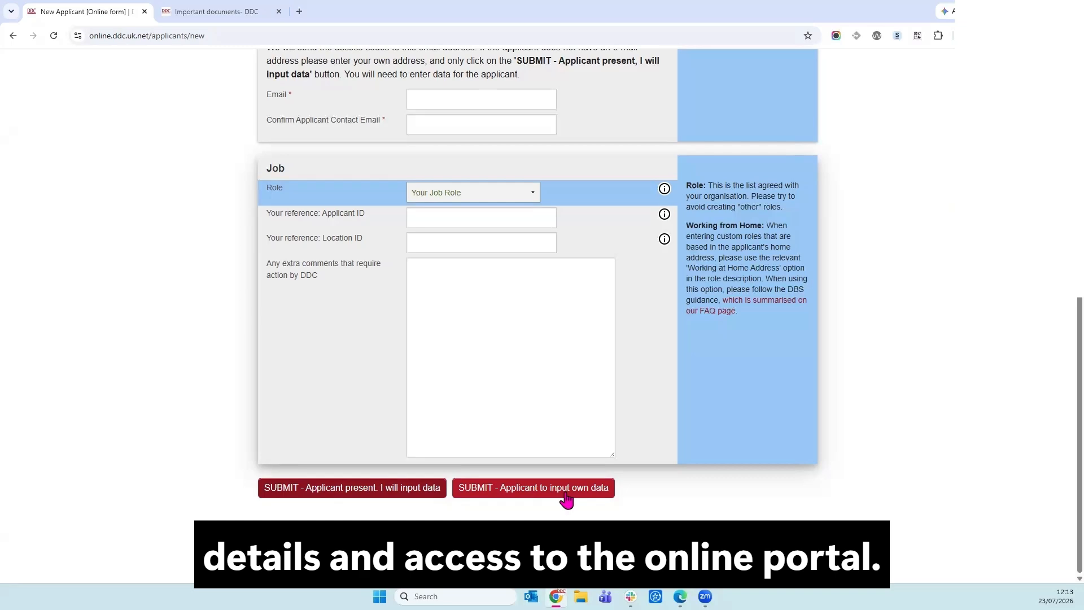
{"action": "scroll", "coordinate": [566, 500], "scroll_direction": "up", "scroll_amount": 8}
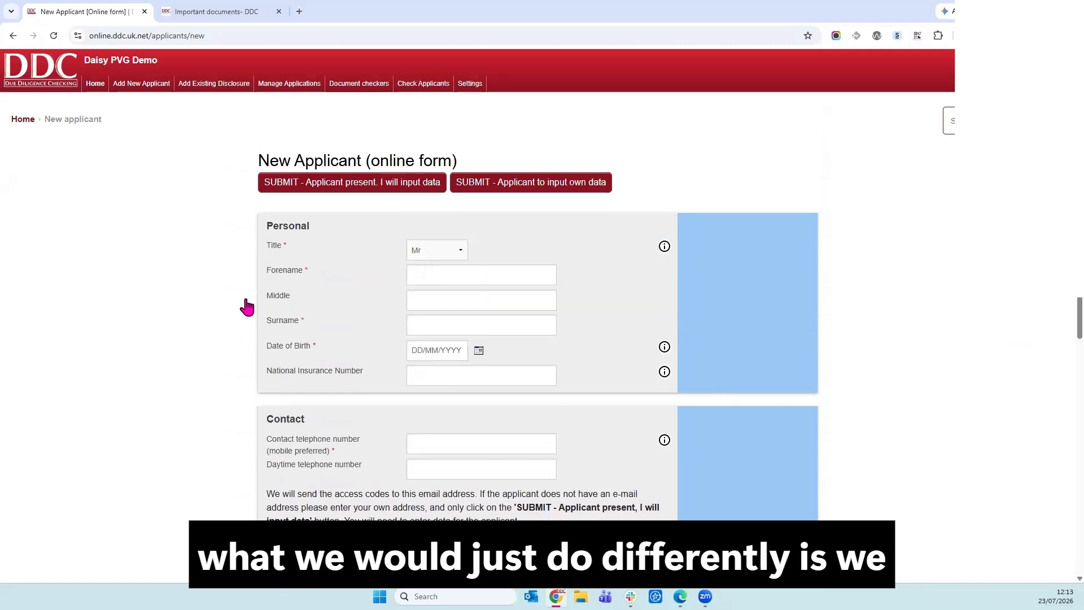
{"action": "mouse_move", "coordinate": [148, 86]}
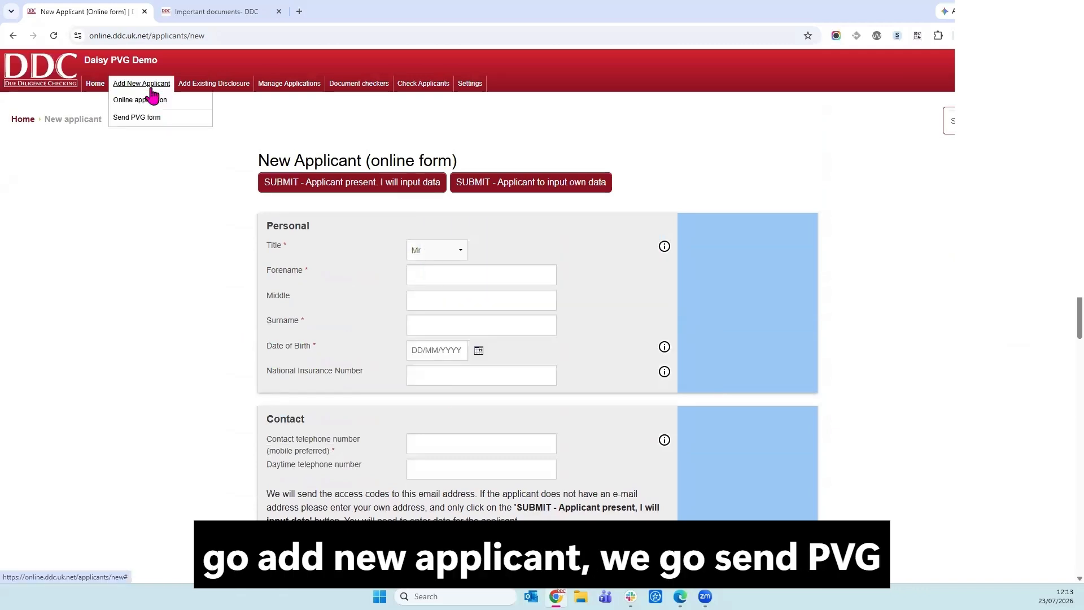
Open the Send PVG form, scroll to PVG scheme details and check the Role options without changing them.
{"action": "left_click", "coordinate": [151, 119]}
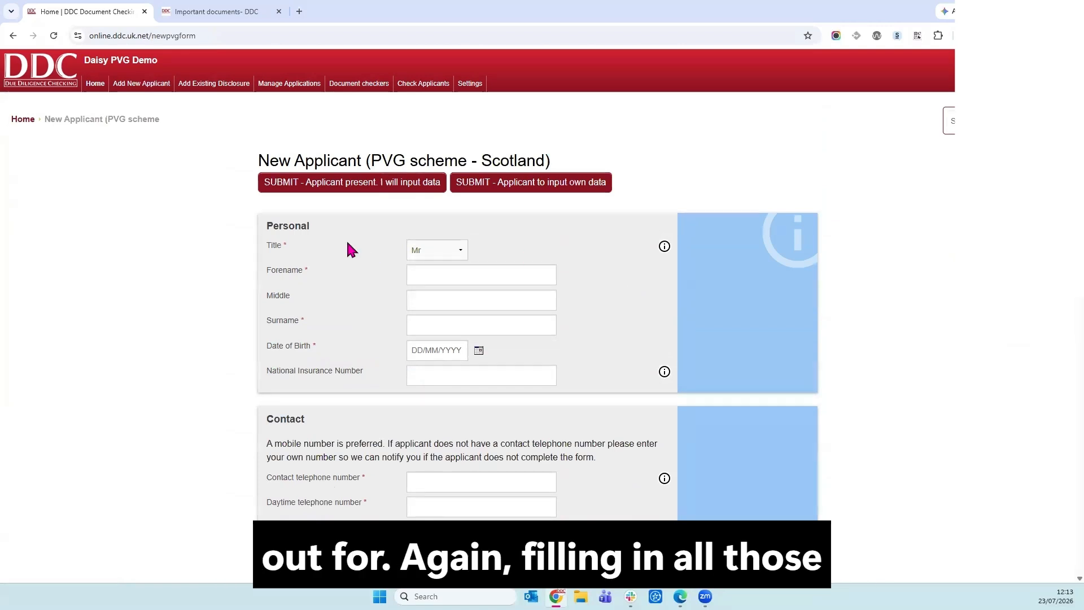
{"action": "scroll", "coordinate": [524, 305], "scroll_direction": "down", "scroll_amount": 2}
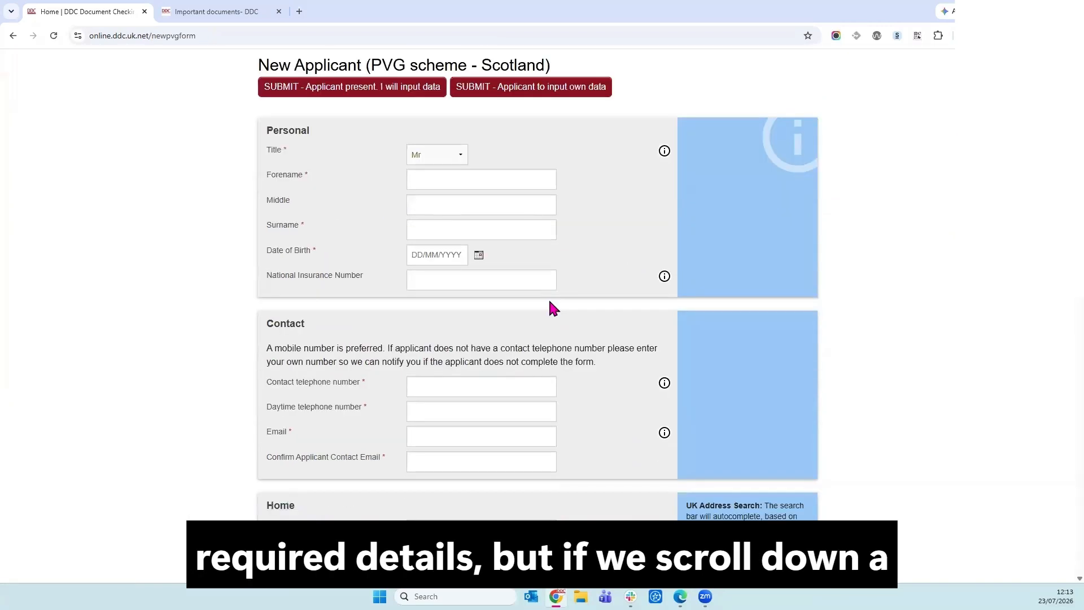
{"action": "scroll", "coordinate": [552, 308], "scroll_direction": "up", "scroll_amount": 1}
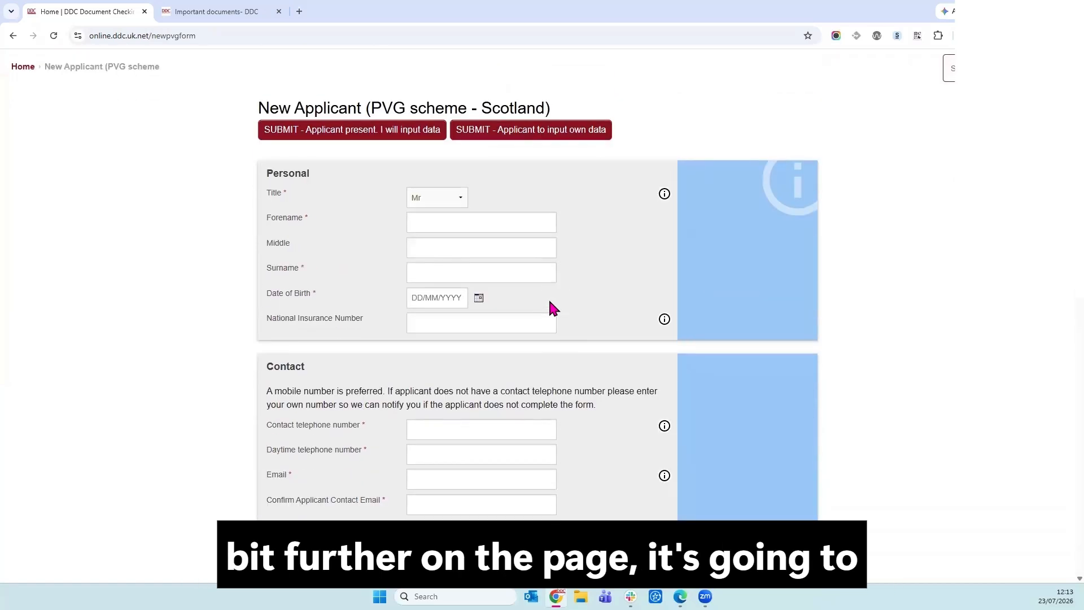
{"action": "scroll", "coordinate": [552, 308], "scroll_direction": "down", "scroll_amount": 3}
{"action": "scroll", "coordinate": [552, 308], "scroll_direction": "down", "scroll_amount": 1}
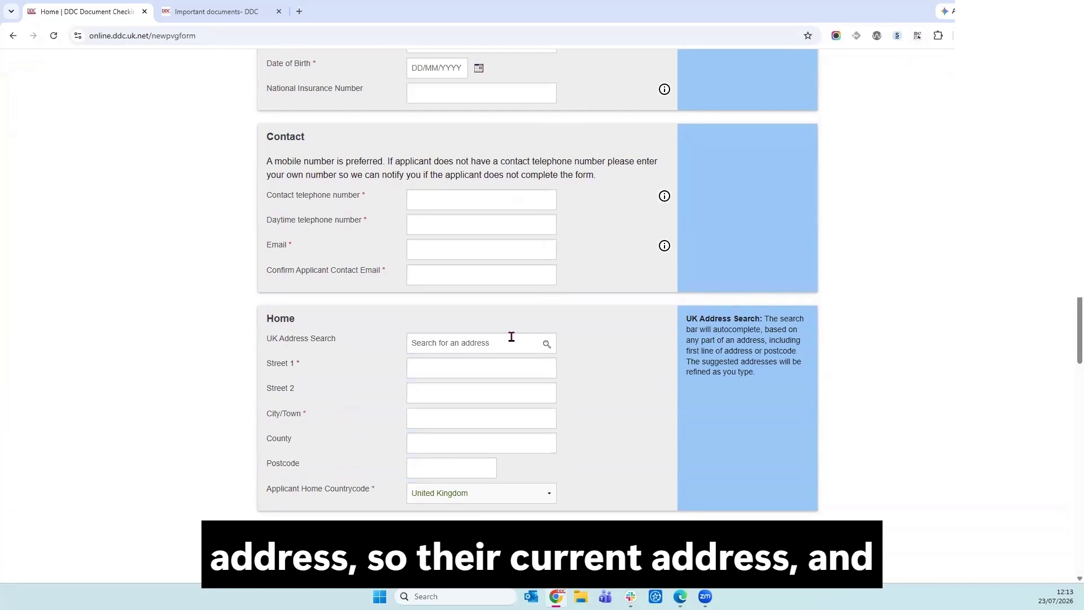
{"action": "scroll", "coordinate": [511, 336], "scroll_direction": "down", "scroll_amount": 2}
{"action": "scroll", "coordinate": [511, 336], "scroll_direction": "down", "scroll_amount": 4}
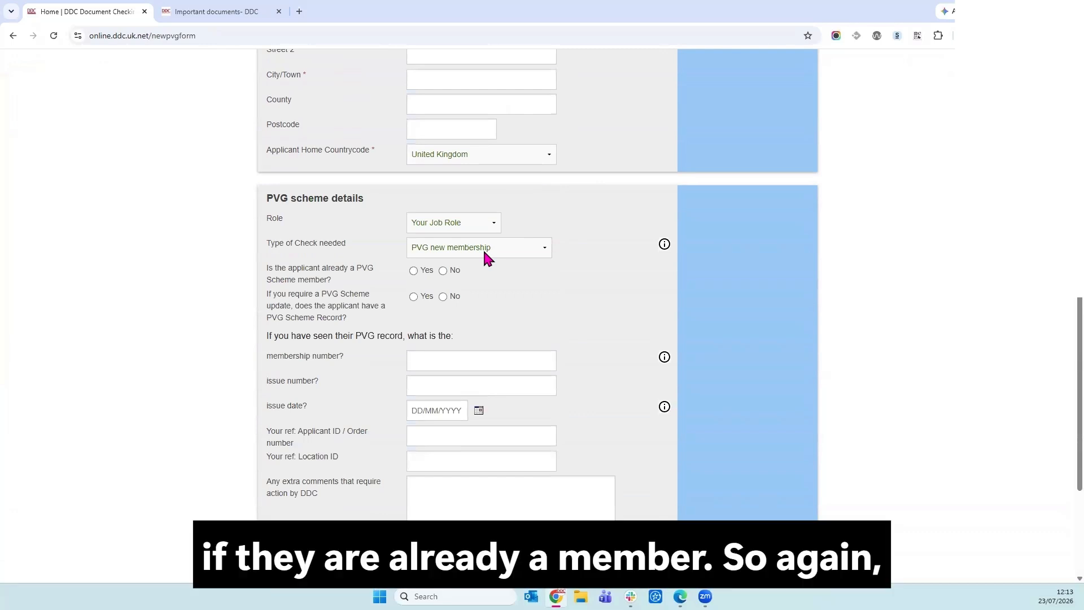
{"action": "left_click", "coordinate": [494, 220]}
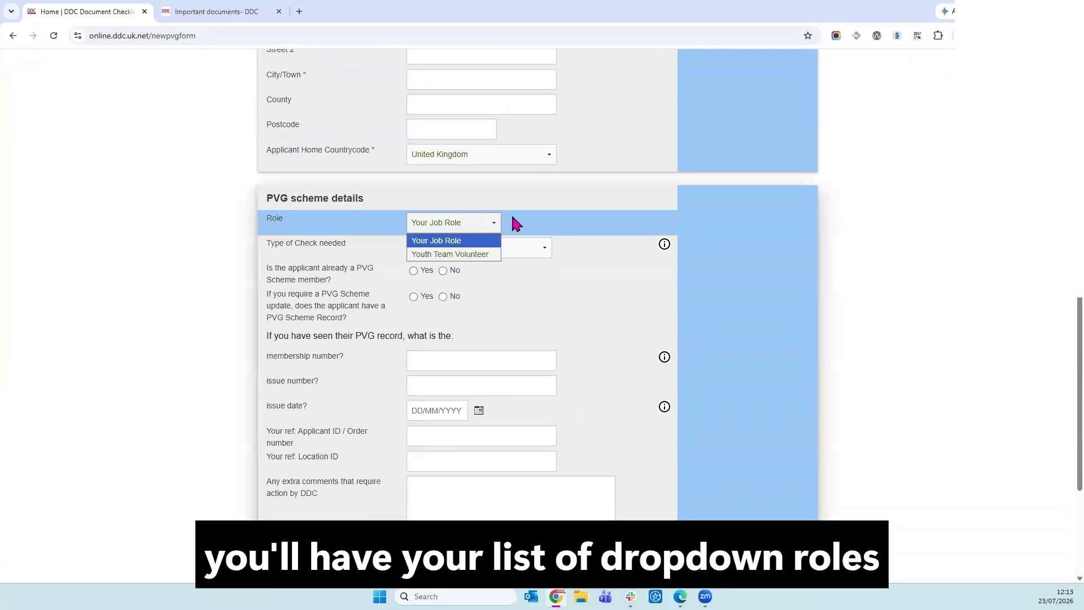
{"action": "left_click", "coordinate": [526, 215]}
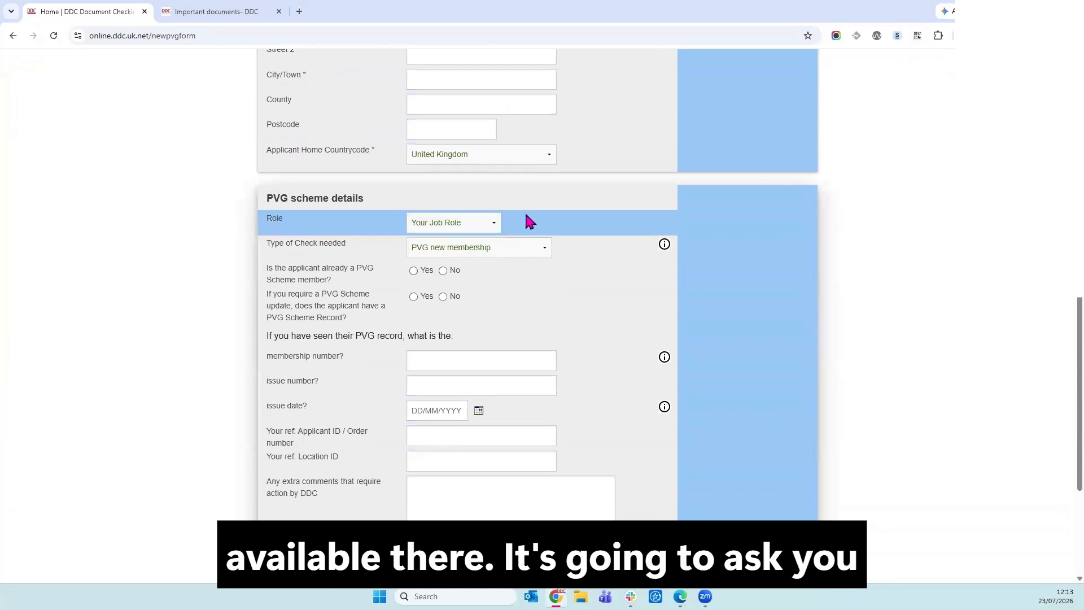
Set Type of Check needed to Full record for existing PVG member, replacing the earlier Update choice.
{"action": "left_click", "coordinate": [485, 250]}
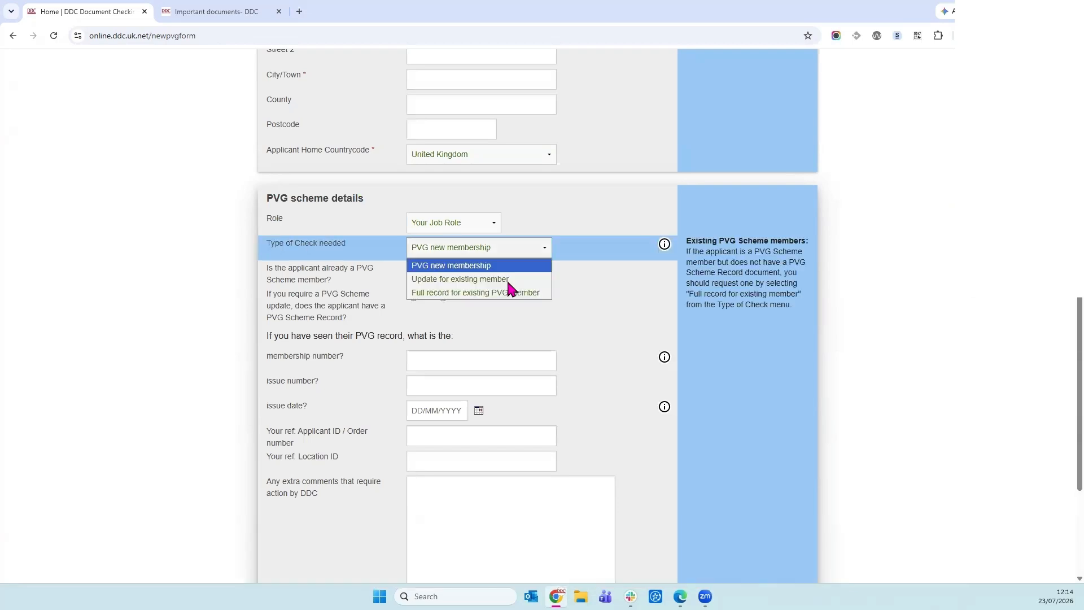
{"action": "left_click", "coordinate": [508, 280]}
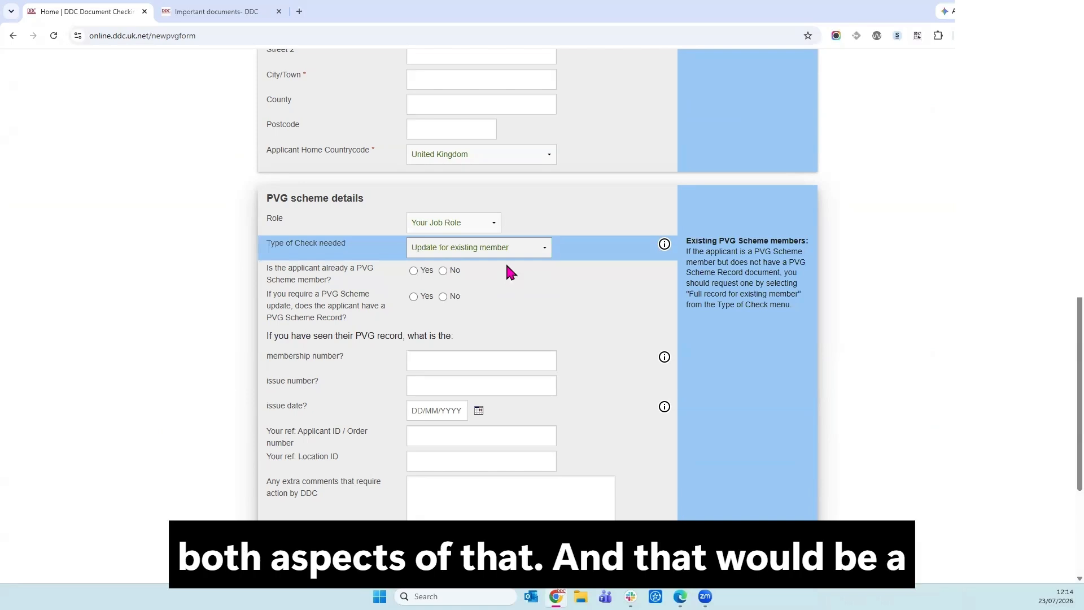
{"action": "left_click", "coordinate": [505, 252]}
{"action": "left_click", "coordinate": [510, 293]}
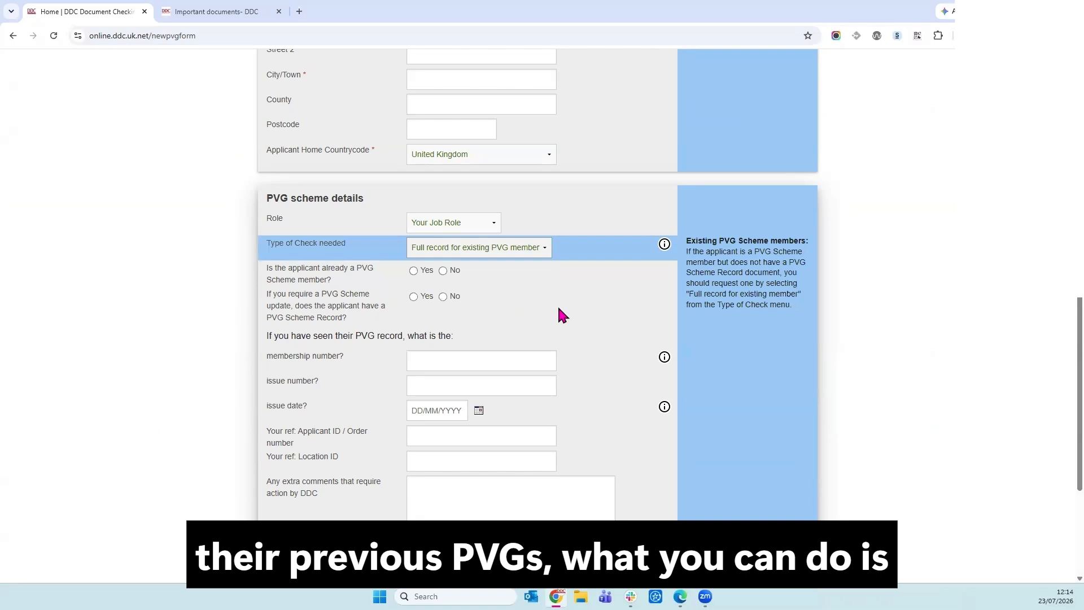
{"action": "scroll", "coordinate": [467, 220], "scroll_direction": "down", "scroll_amount": 1}
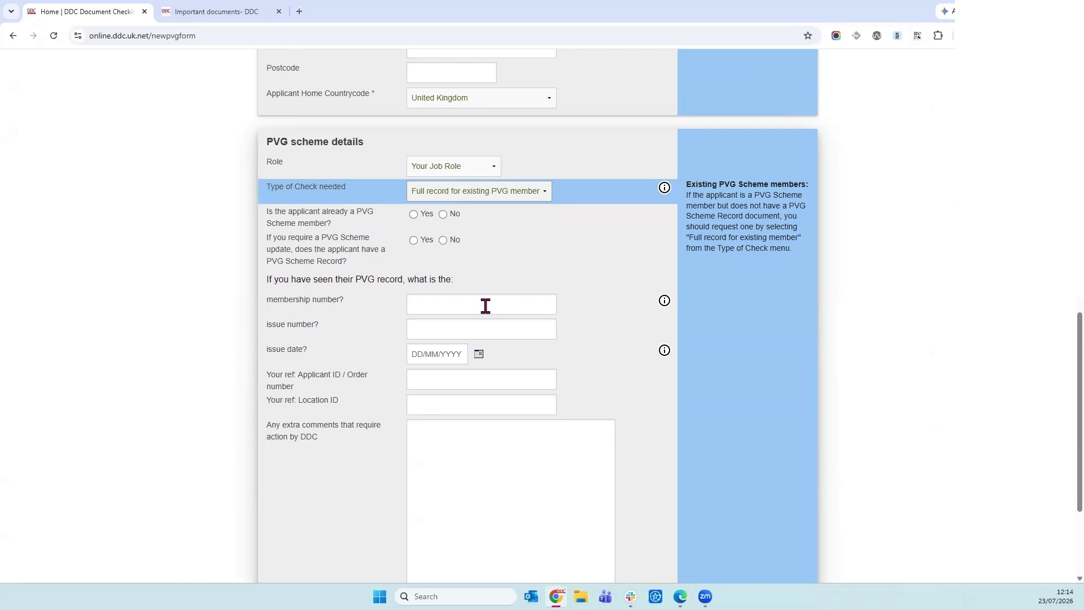
{"action": "left_click", "coordinate": [508, 389]}
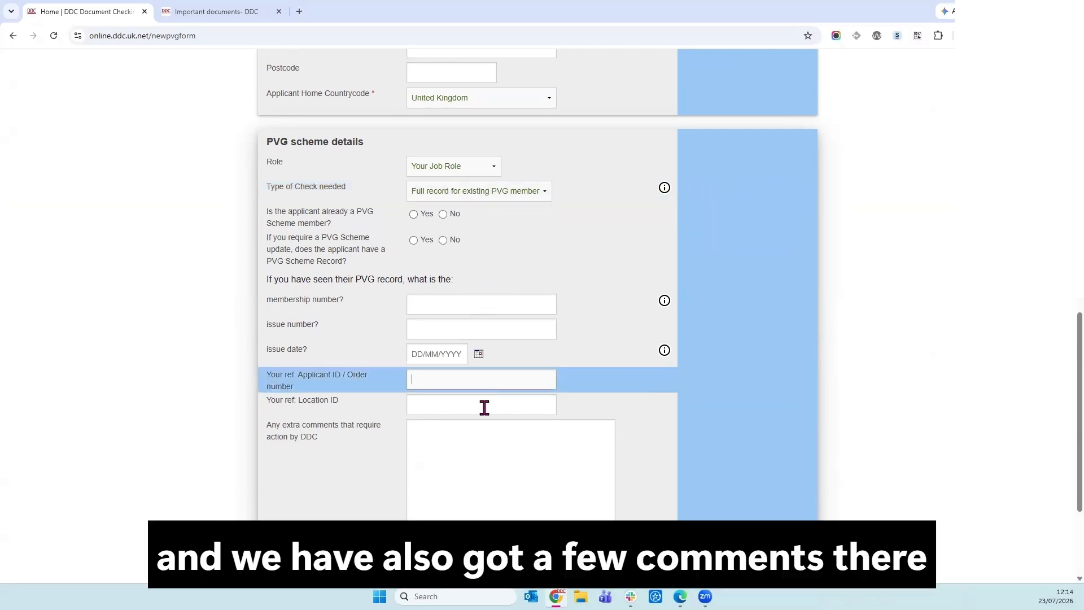
{"action": "left_click", "coordinate": [484, 405]}
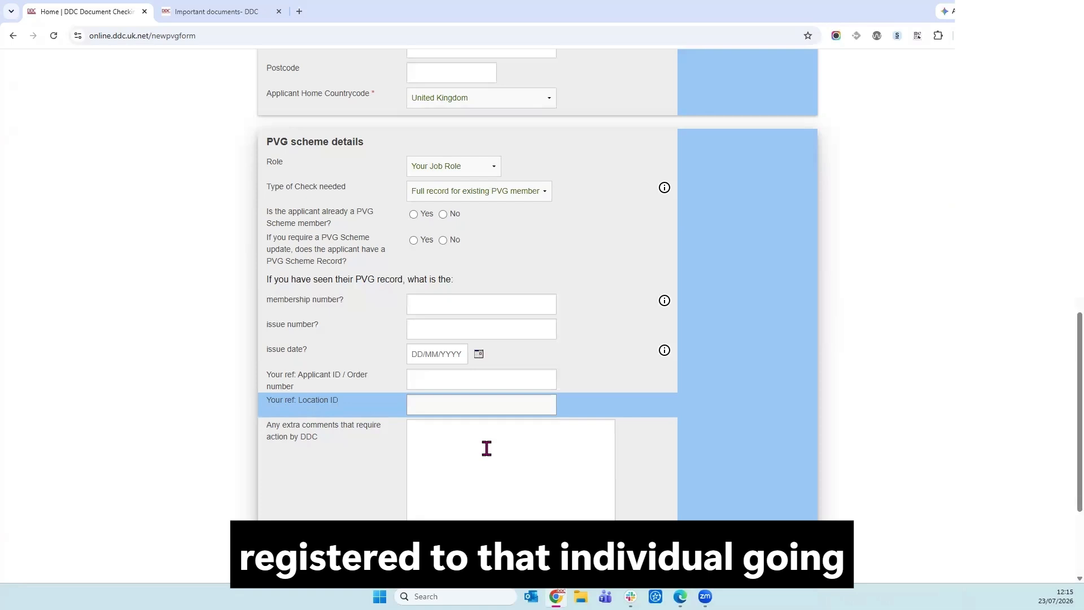
{"action": "scroll", "coordinate": [394, 401], "scroll_direction": "down", "scroll_amount": 3}
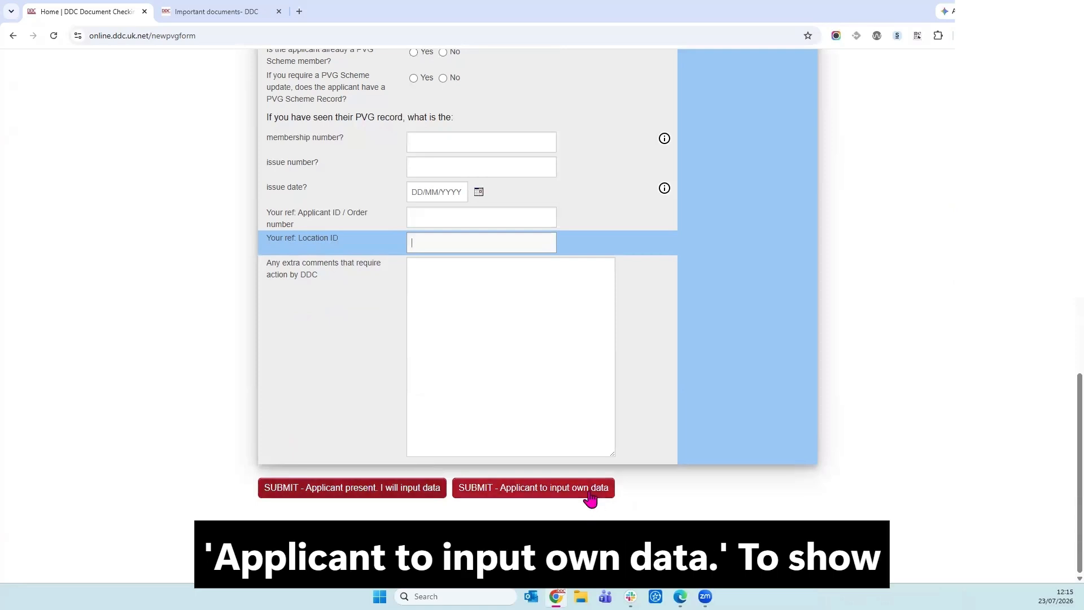
{"action": "scroll", "coordinate": [590, 497], "scroll_direction": "up", "scroll_amount": 9}
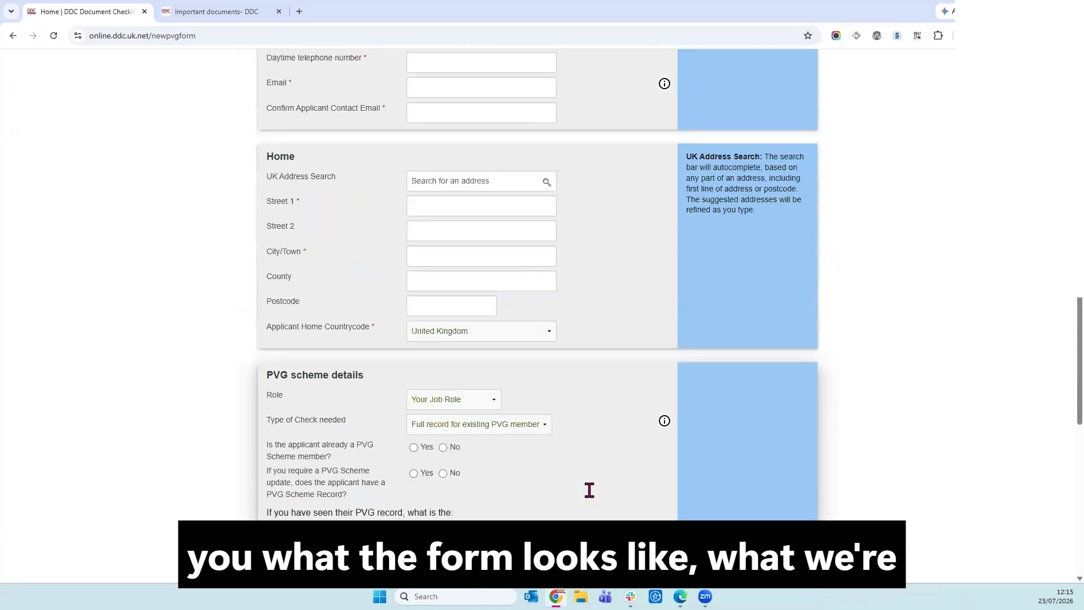
{"action": "scroll", "coordinate": [589, 490], "scroll_direction": "up", "scroll_amount": 6}
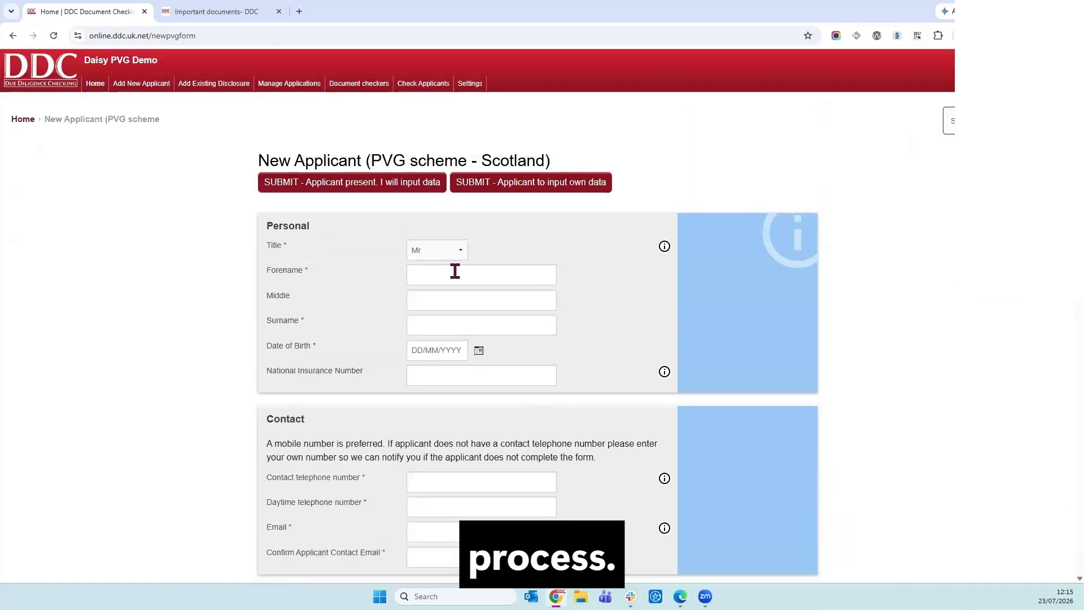
Enter Test as forename and surname and 01/01/1990 as date of birth.
{"action": "left_click", "coordinate": [454, 273]}
{"action": "type", "text": "Test"}
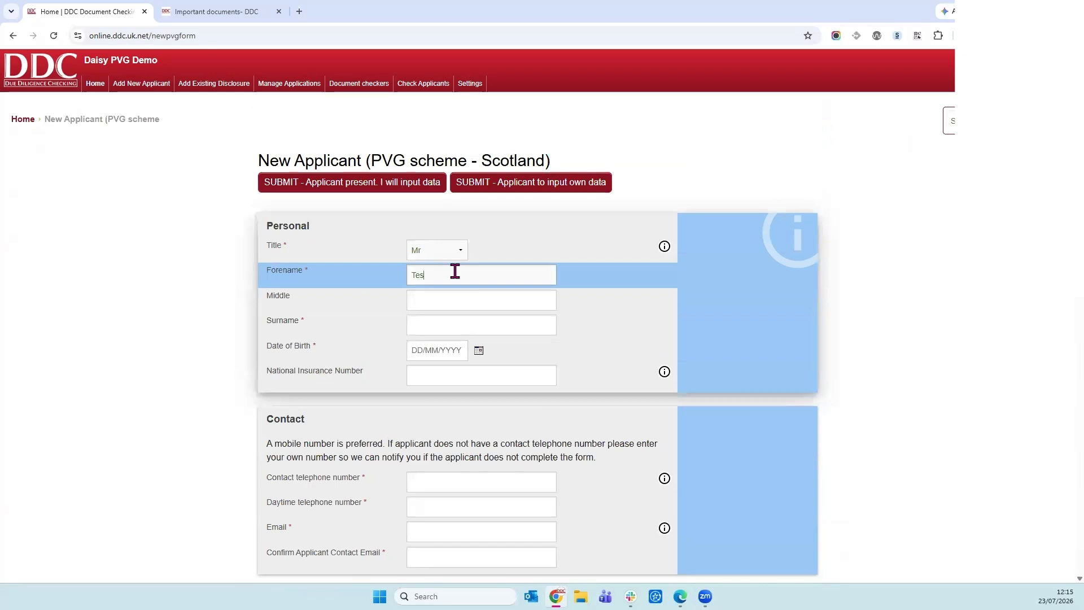
{"action": "double_click", "coordinate": [454, 272]}
{"action": "key", "text": "ctrl+c"}
{"action": "left_click", "coordinate": [461, 319]}
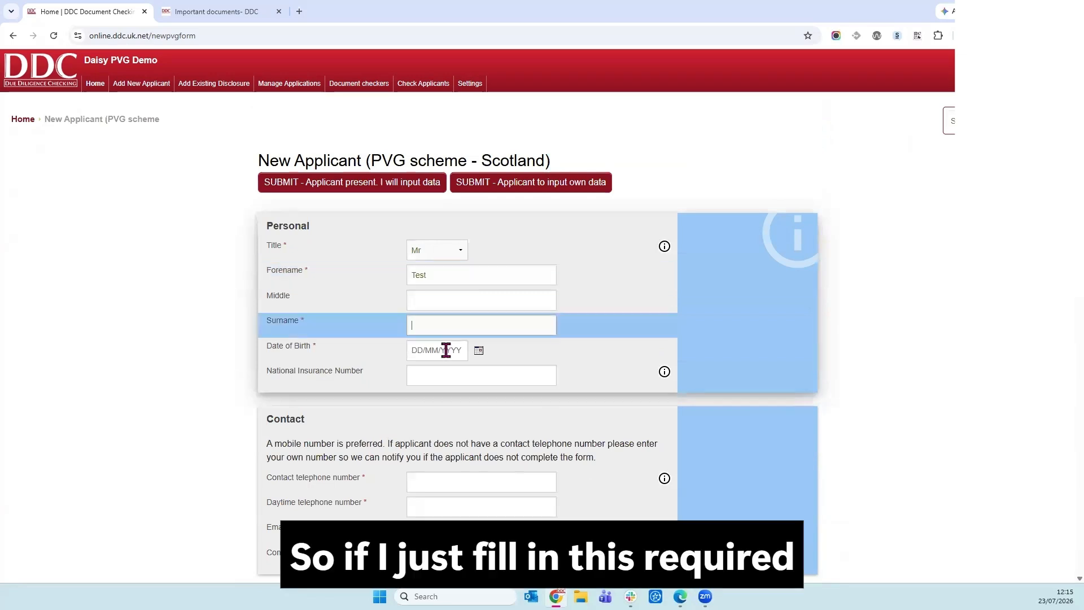
{"action": "key", "text": "ctrl+v"}
{"action": "left_click", "coordinate": [446, 350]}
{"action": "type", "text": "01/01/1990"}
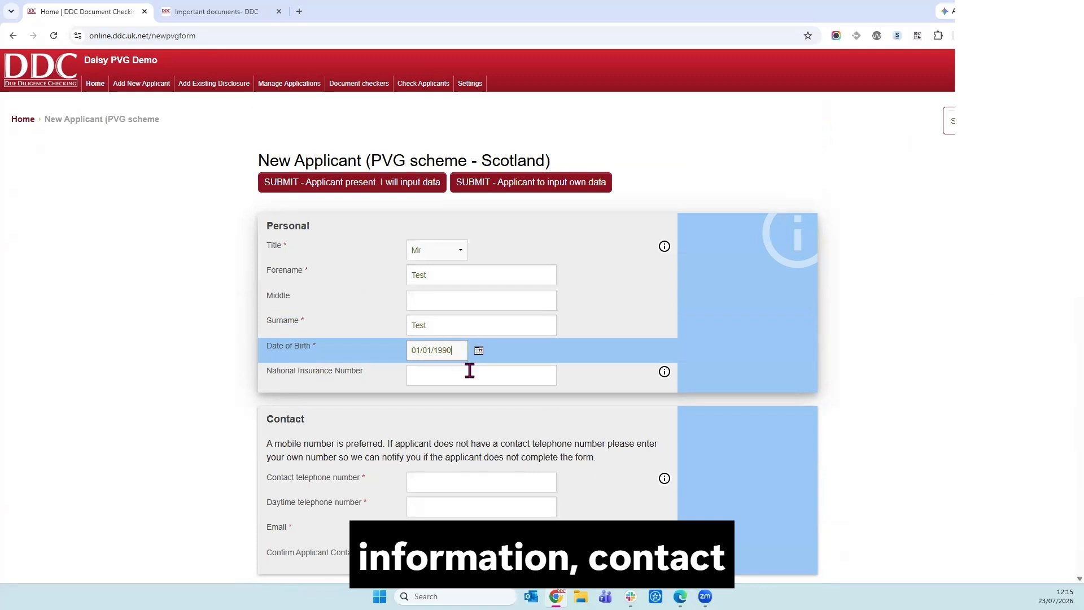
Fill in the contact telephone number and the applicant's e-mail in both e-mail fields.
{"action": "scroll", "coordinate": [470, 371], "scroll_direction": "down", "scroll_amount": 2}
{"action": "left_click", "coordinate": [470, 366]}
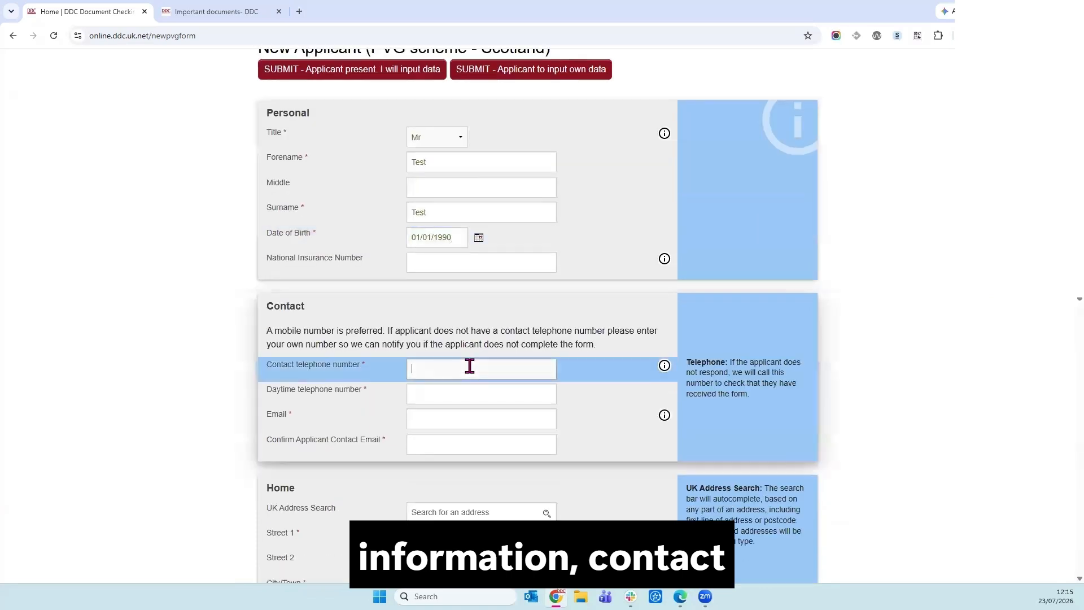
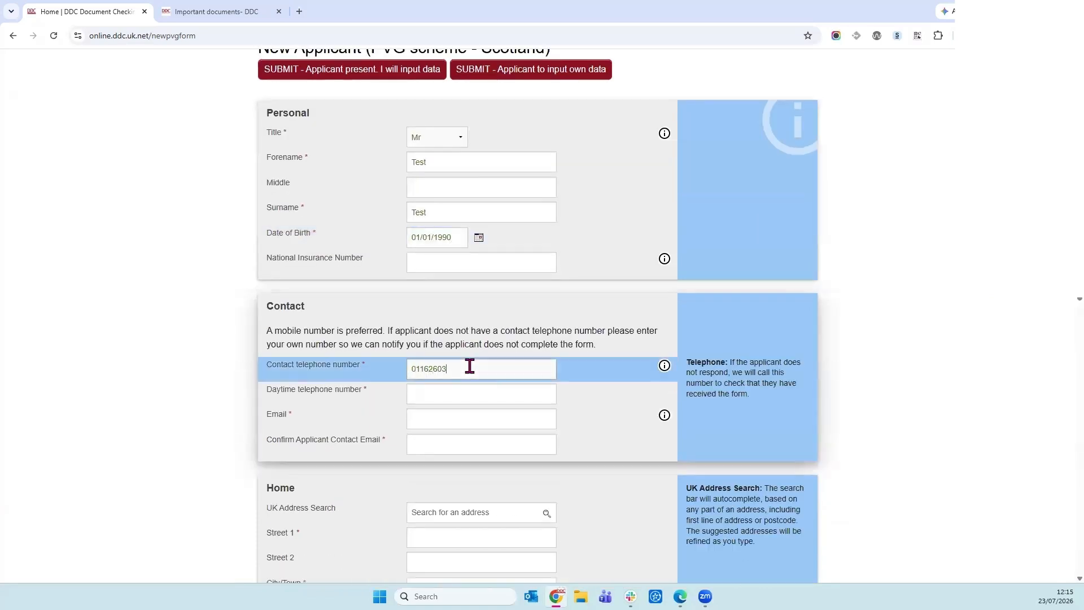
{"action": "left_click", "coordinate": [457, 411]}
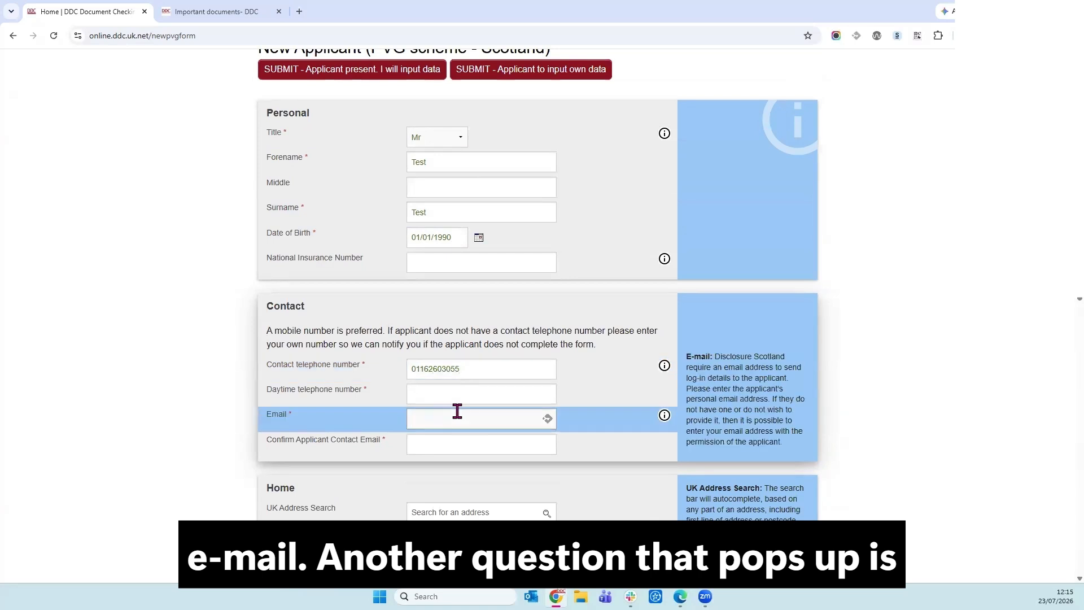
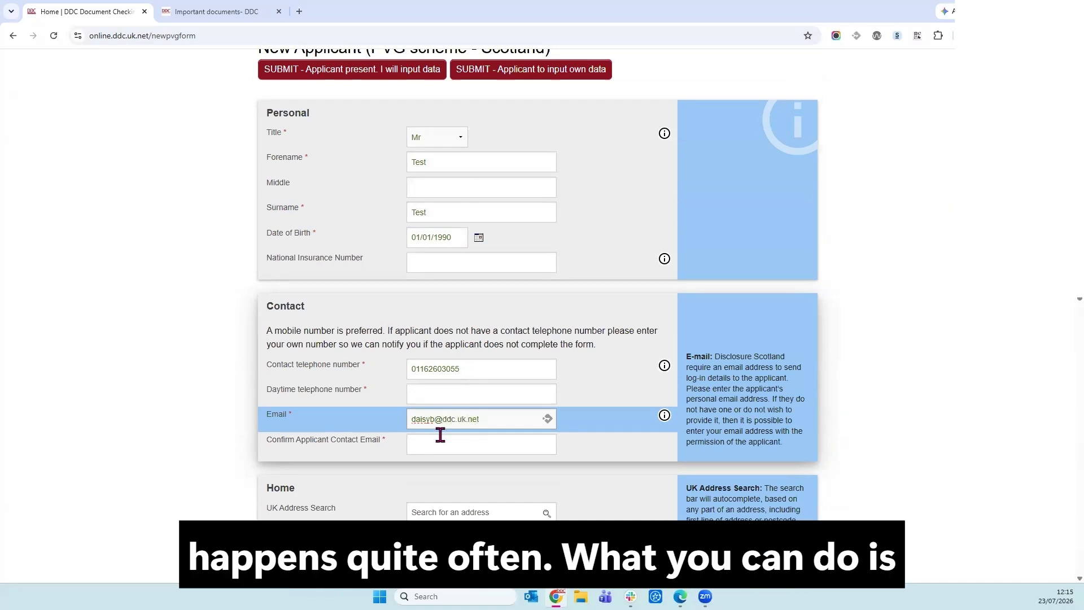
{"action": "left_click", "coordinate": [436, 435]}
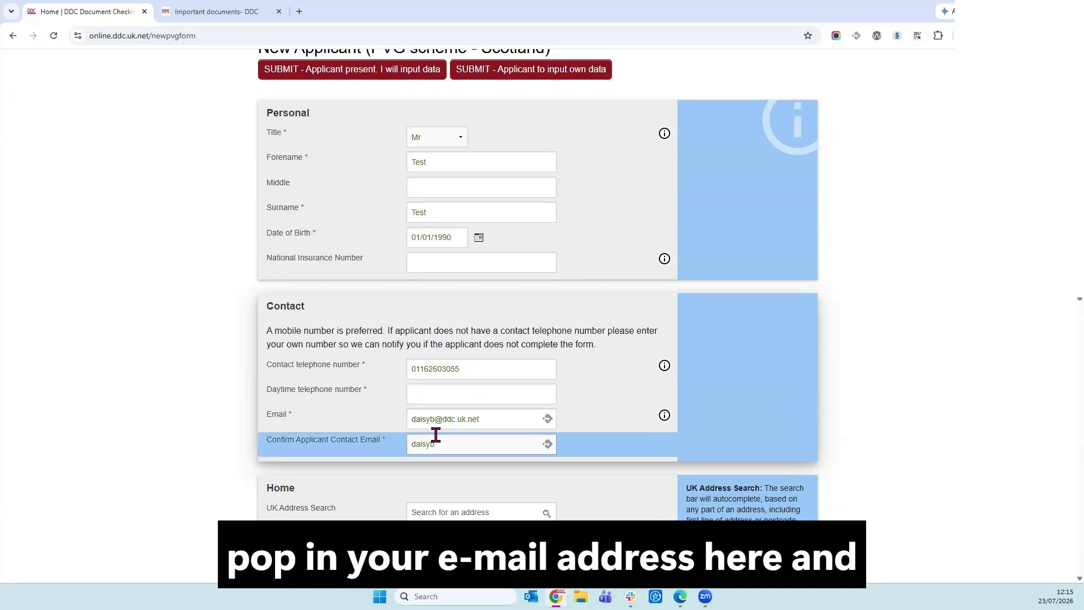
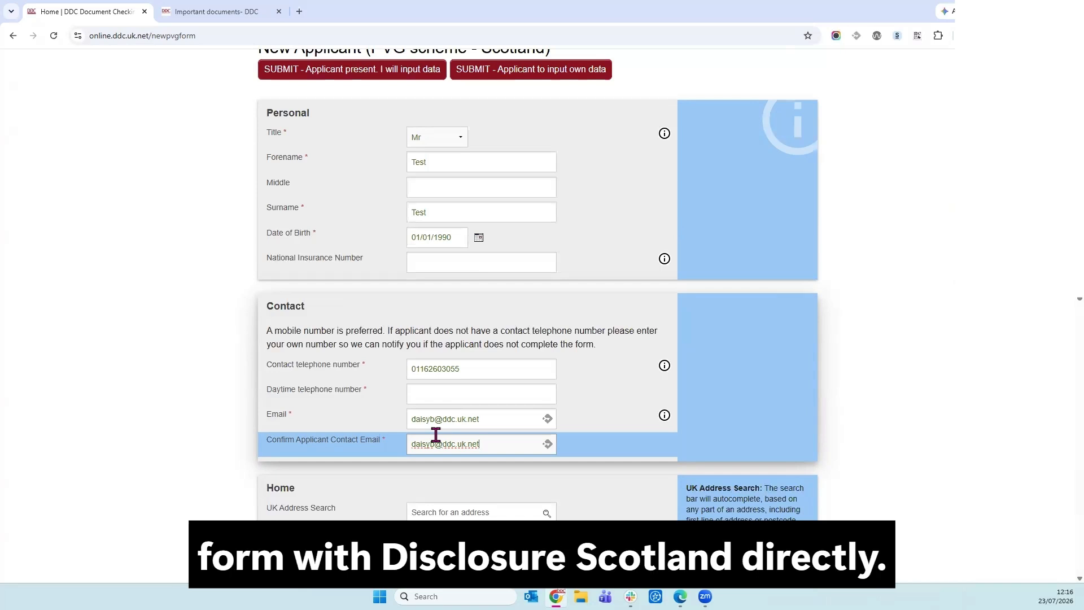
Start a UK Address Search by typing part of the applicant's home address.
{"action": "scroll", "coordinate": [466, 446], "scroll_direction": "down", "scroll_amount": 1}
{"action": "key", "text": "Tab"}
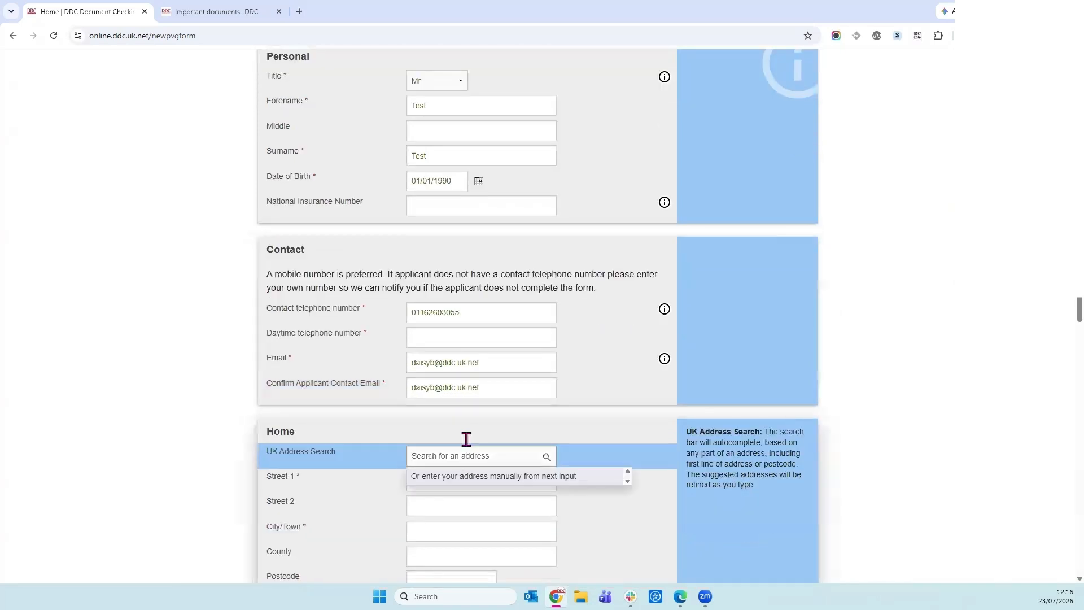
{"action": "type", "text": "1282A mel"}
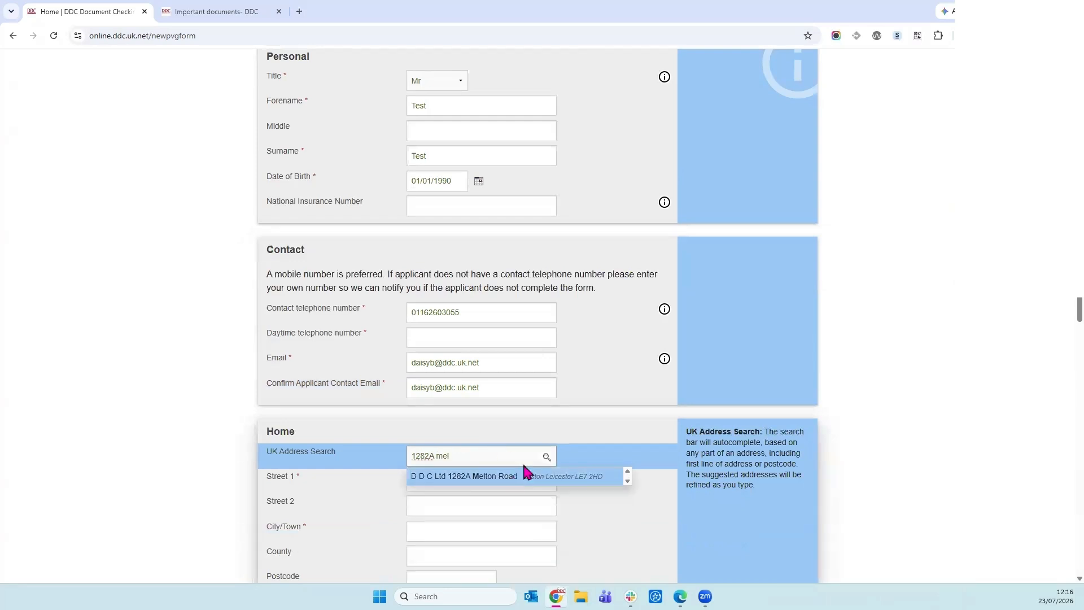
Pick the suggested home address and set Type of Check to PVG new membership.
{"action": "left_click", "coordinate": [524, 473]}
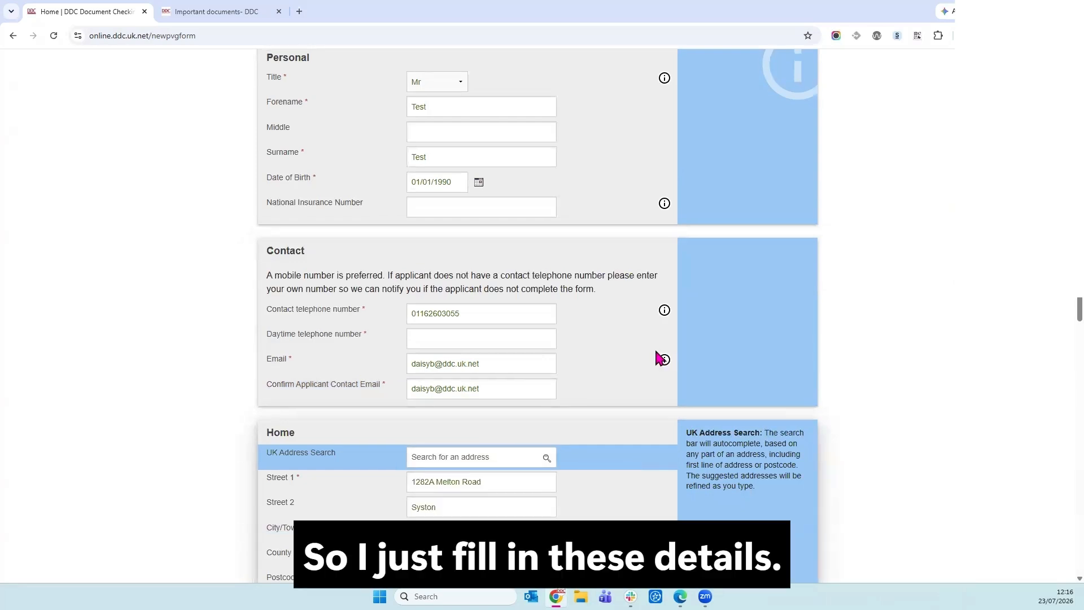
{"action": "scroll", "coordinate": [657, 354], "scroll_direction": "up", "scroll_amount": 2}
{"action": "scroll", "coordinate": [575, 490], "scroll_direction": "down", "scroll_amount": 6}
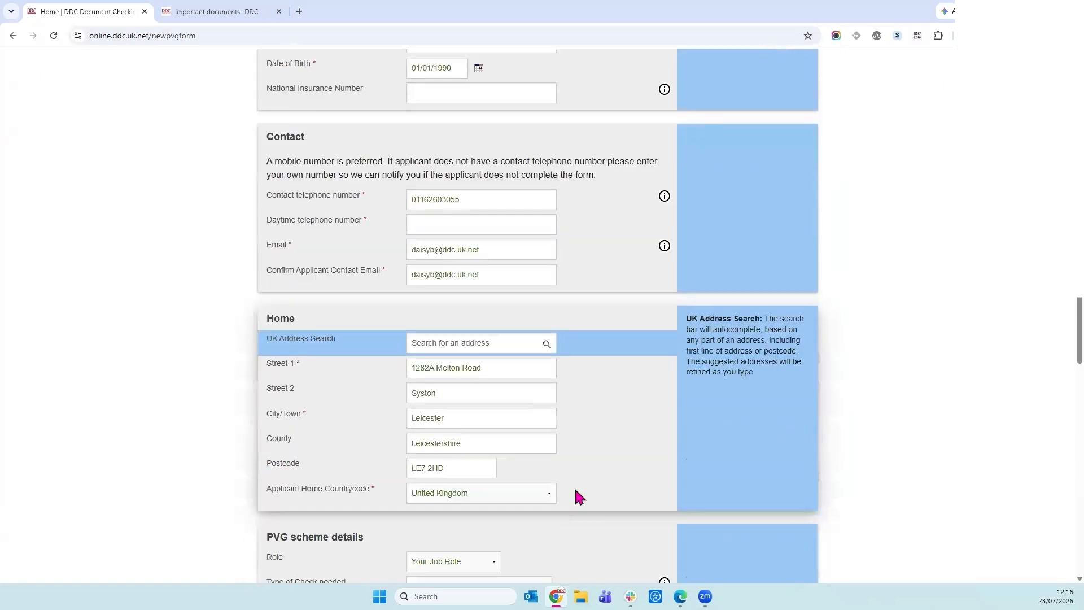
{"action": "scroll", "coordinate": [574, 486], "scroll_direction": "down", "scroll_amount": 2}
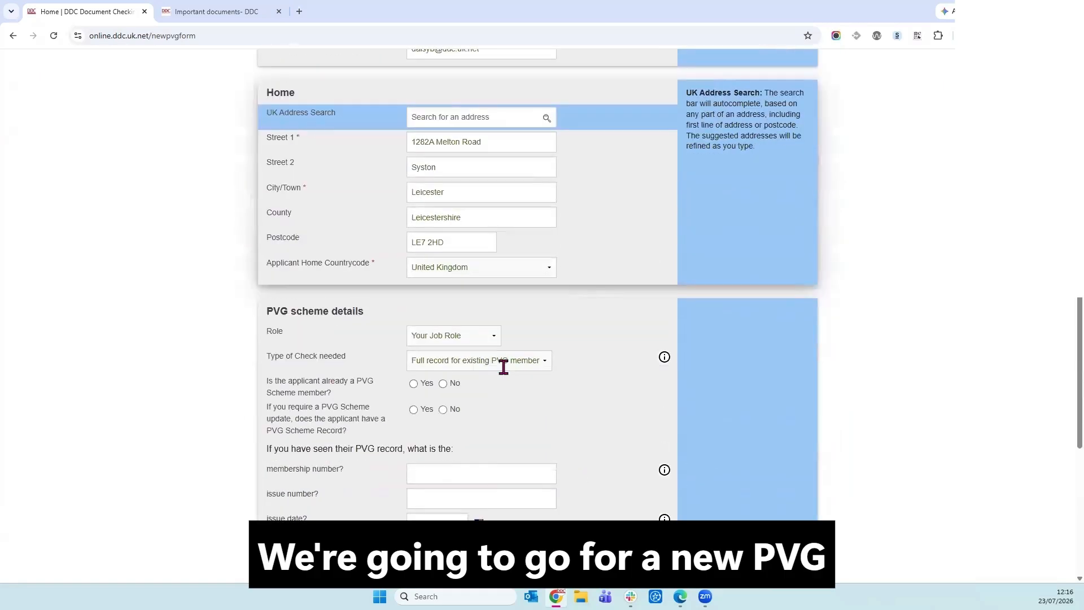
{"action": "left_click", "coordinate": [503, 361]}
{"action": "key", "text": "Return"}
{"action": "scroll", "coordinate": [576, 372], "scroll_direction": "down", "scroll_amount": 6}
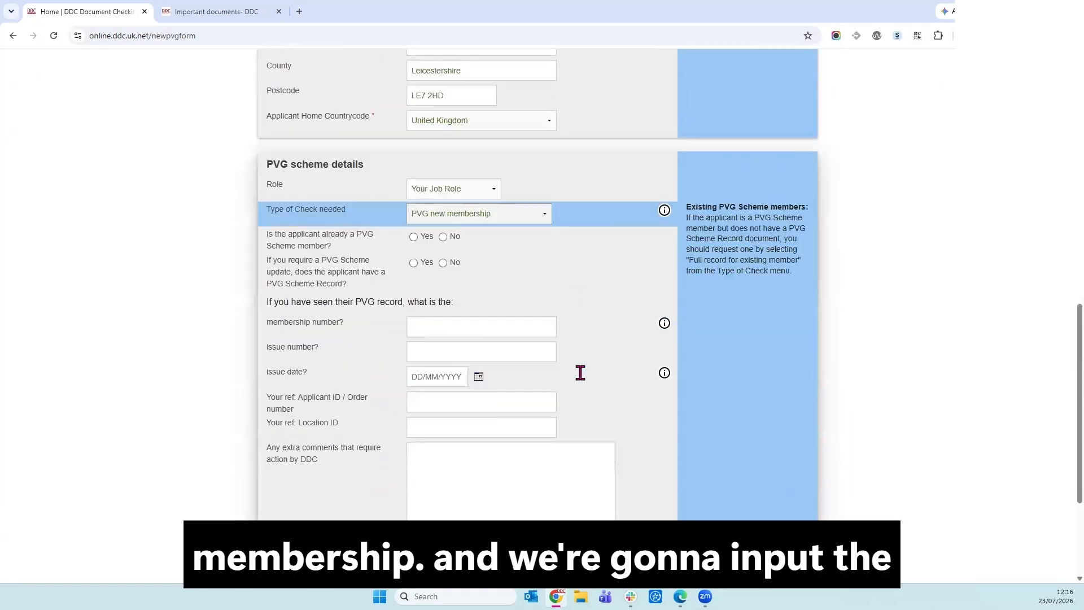
Submit the form, then copy the contact telephone number into the empty Daytime telephone field.
{"action": "left_click", "coordinate": [358, 490]}
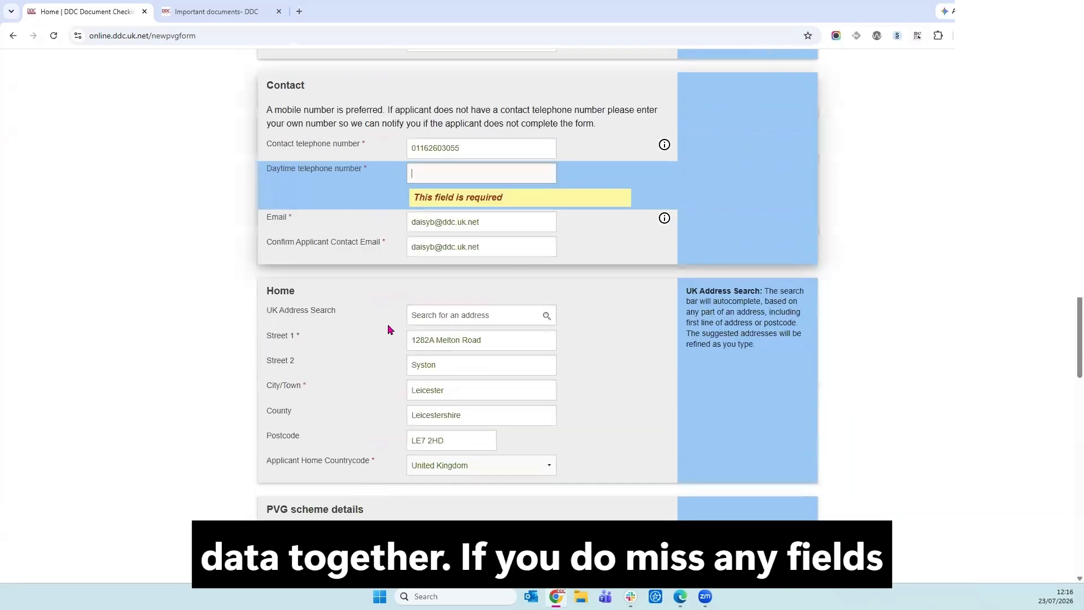
{"action": "left_click", "coordinate": [436, 152]}
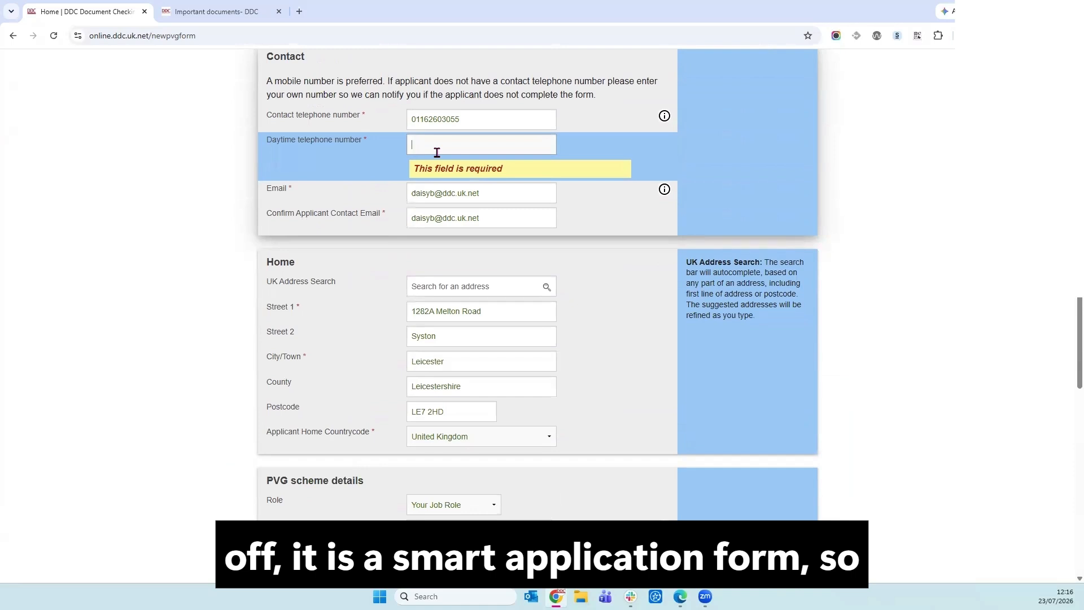
{"action": "double_click", "coordinate": [488, 120]}
{"action": "key", "text": "ctrl+c"}
{"action": "left_click", "coordinate": [488, 144]}
{"action": "key", "text": "ctrl+v"}
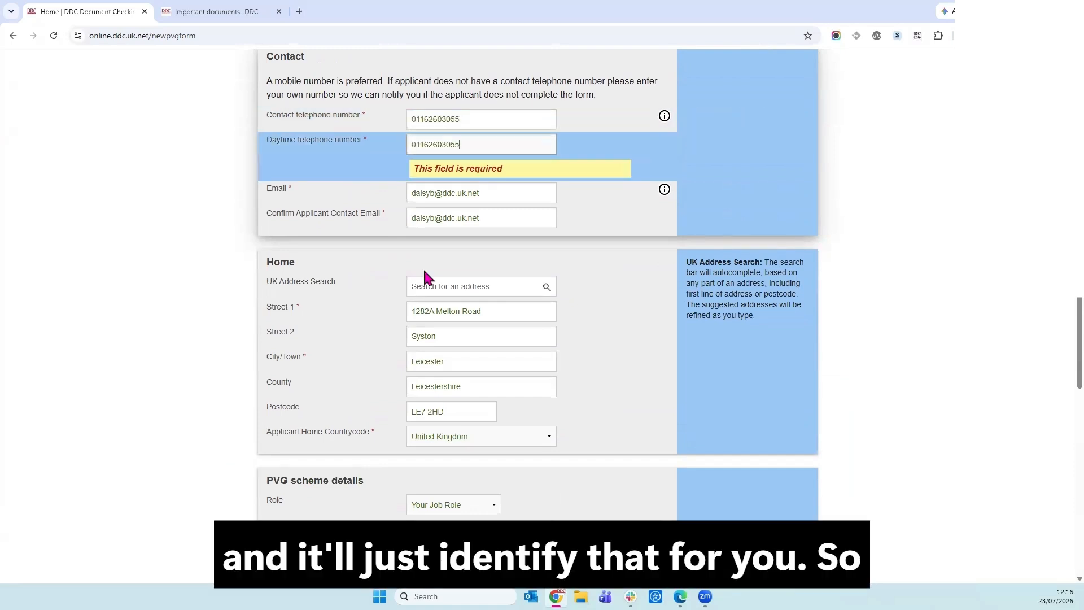
{"action": "scroll", "coordinate": [425, 272], "scroll_direction": "down", "scroll_amount": 8}
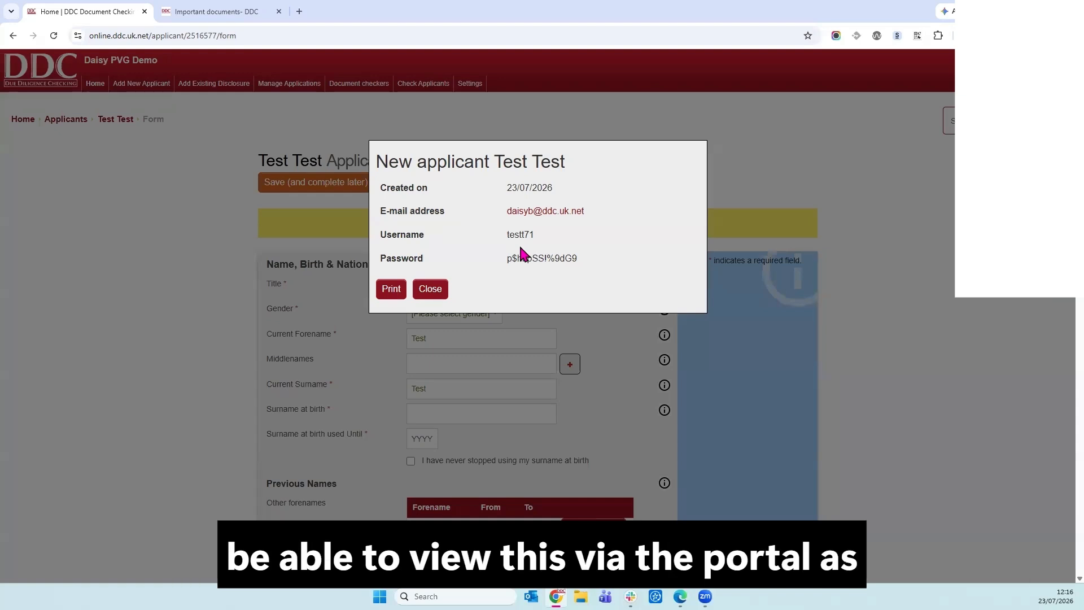
Close the login details, set gender to Male and tick 'I have never stopped using my surname at birth'.
{"action": "left_click", "coordinate": [430, 289]}
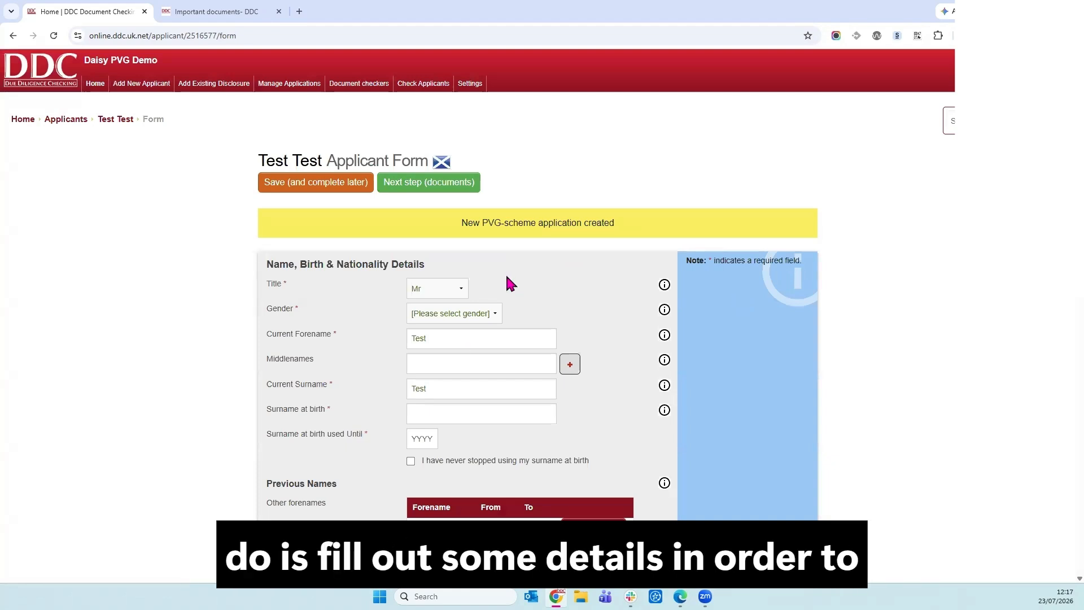
{"action": "left_click", "coordinate": [484, 314]}
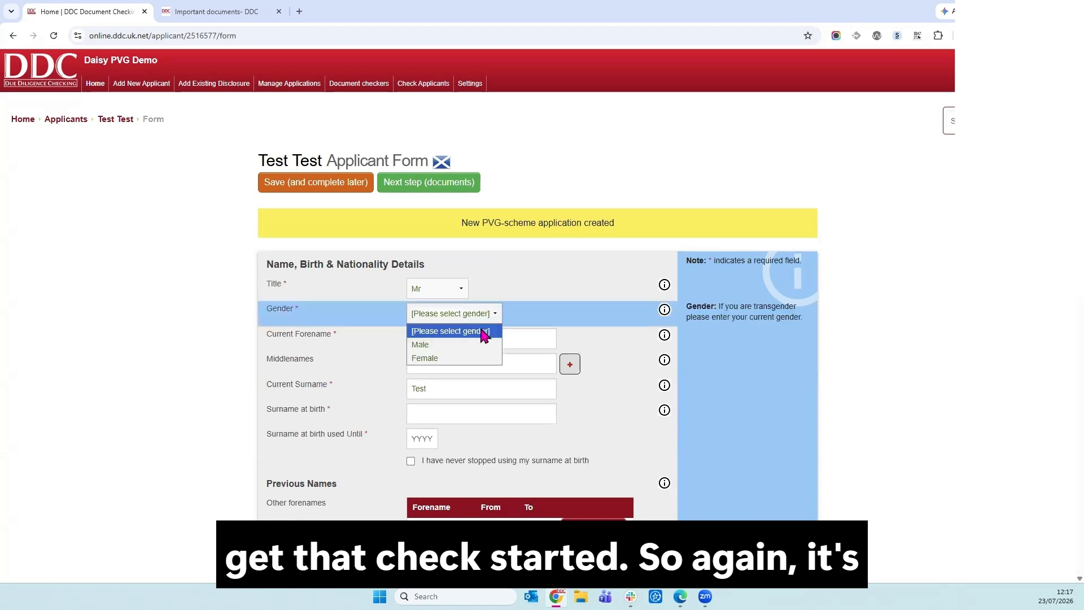
{"action": "left_click", "coordinate": [442, 341]}
{"action": "scroll", "coordinate": [439, 324], "scroll_direction": "down", "scroll_amount": 1}
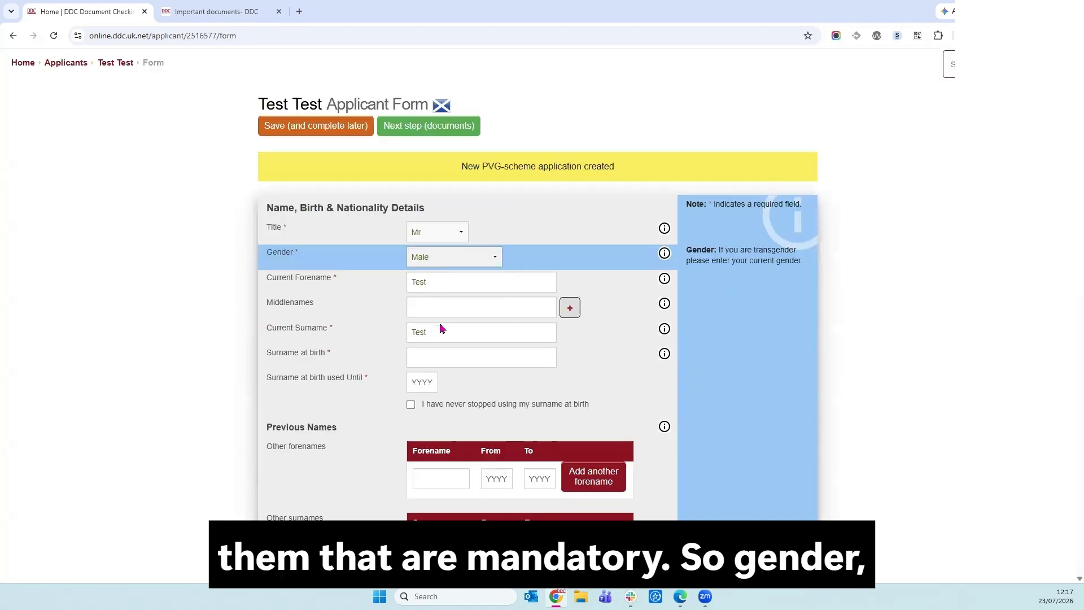
{"action": "left_click", "coordinate": [450, 402]}
{"action": "scroll", "coordinate": [489, 358], "scroll_direction": "down", "scroll_amount": 2}
{"action": "scroll", "coordinate": [488, 358], "scroll_direction": "down", "scroll_amount": 2}
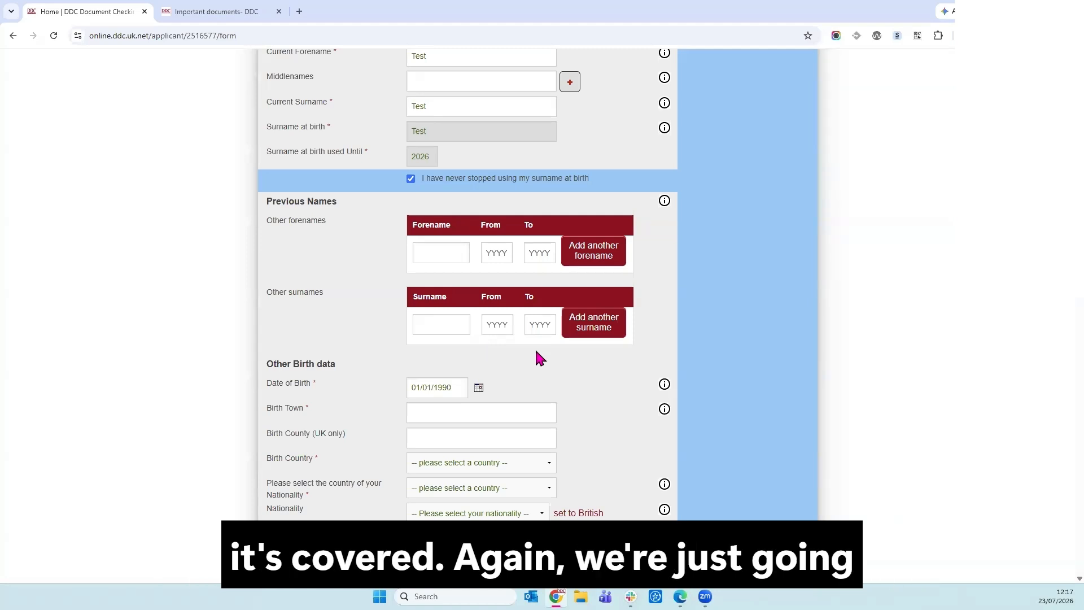
Enter birth town 'Leciester', birth country United Kingdom, and British nationality from United Kingdom.
{"action": "scroll", "coordinate": [536, 350], "scroll_direction": "down", "scroll_amount": 3}
{"action": "left_click", "coordinate": [503, 243]}
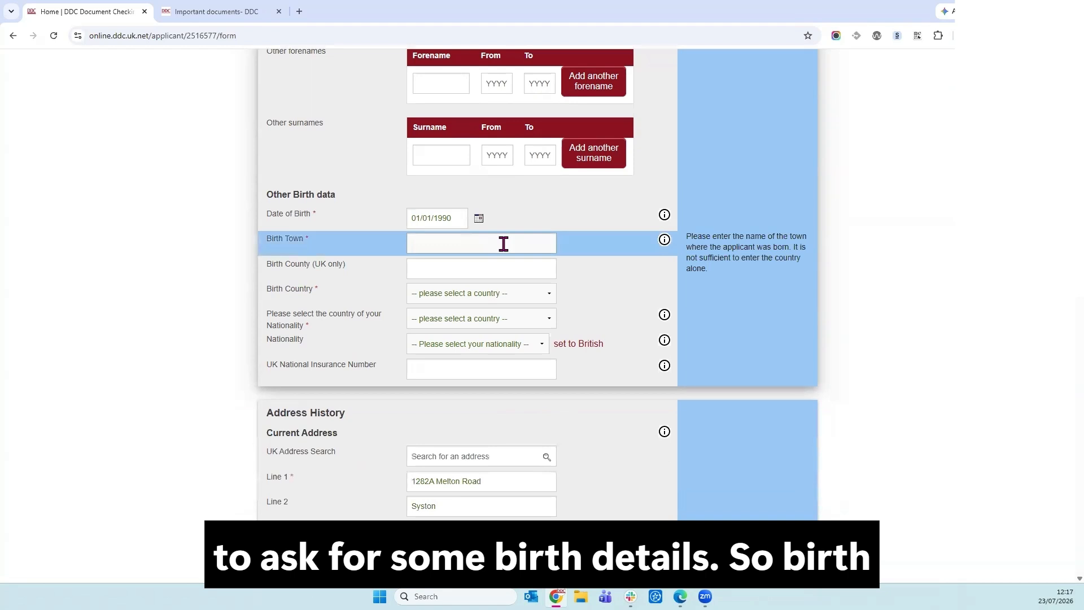
{"action": "type", "text": "Leciester"}
{"action": "left_click", "coordinate": [484, 293]}
{"action": "left_click", "coordinate": [544, 322]}
{"action": "left_click", "coordinate": [545, 320]}
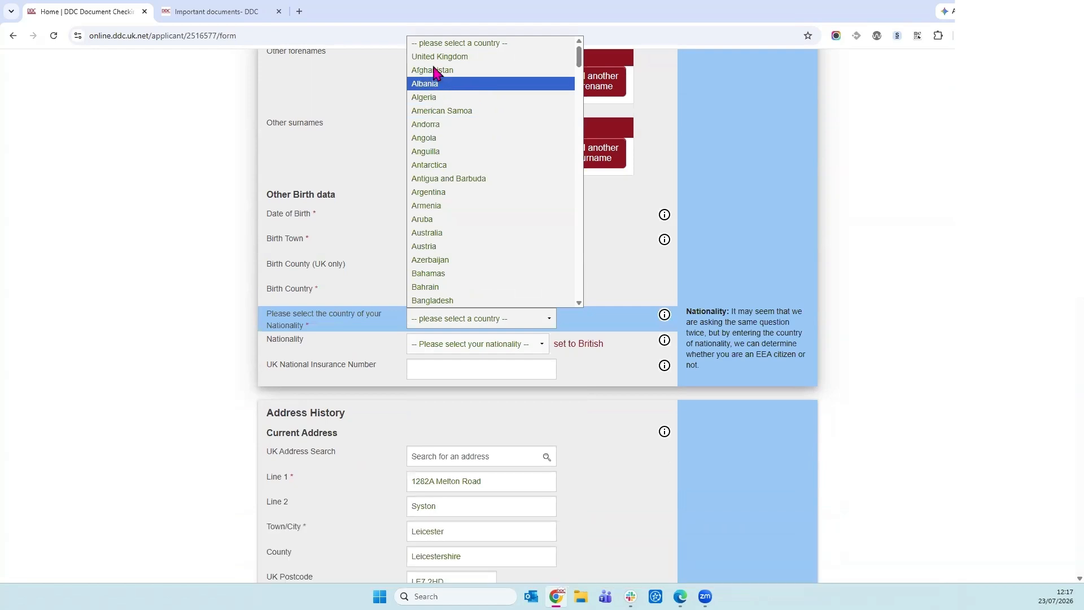
{"action": "left_click", "coordinate": [481, 125]}
{"action": "left_click", "coordinate": [577, 345]}
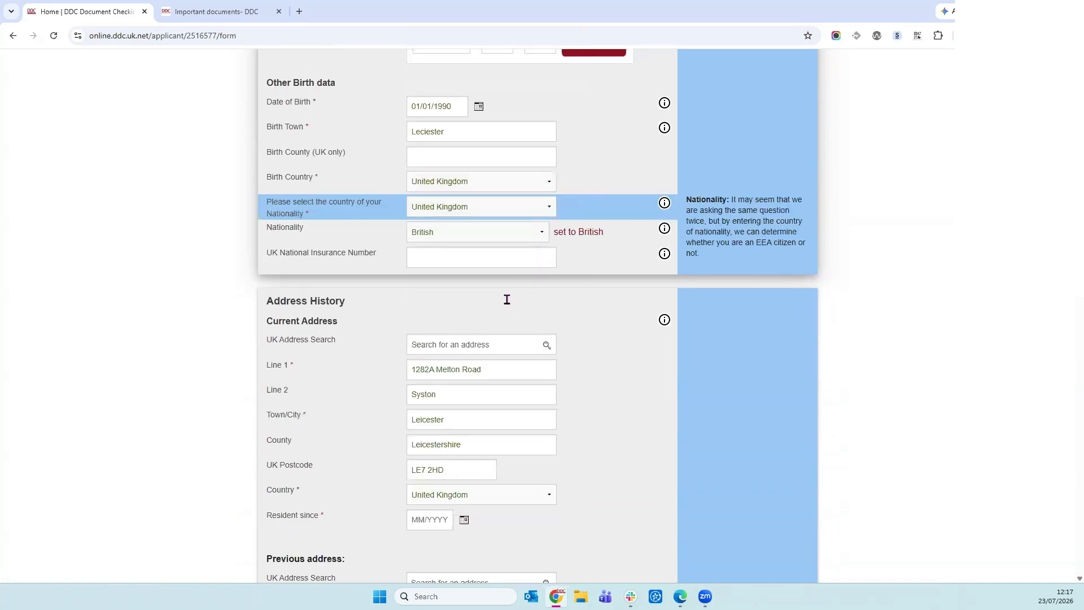
Record residence at the current address since 01/2000 and reveal the previous-address fields.
{"action": "scroll", "coordinate": [531, 322], "scroll_direction": "down", "scroll_amount": 2}
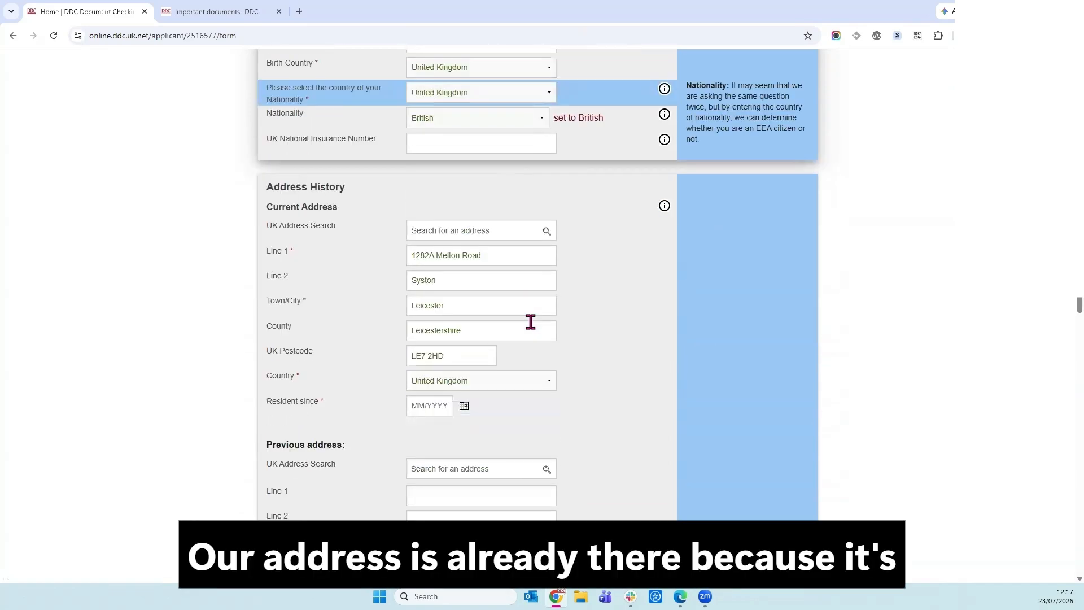
{"action": "scroll", "coordinate": [466, 291], "scroll_direction": "down", "scroll_amount": 3}
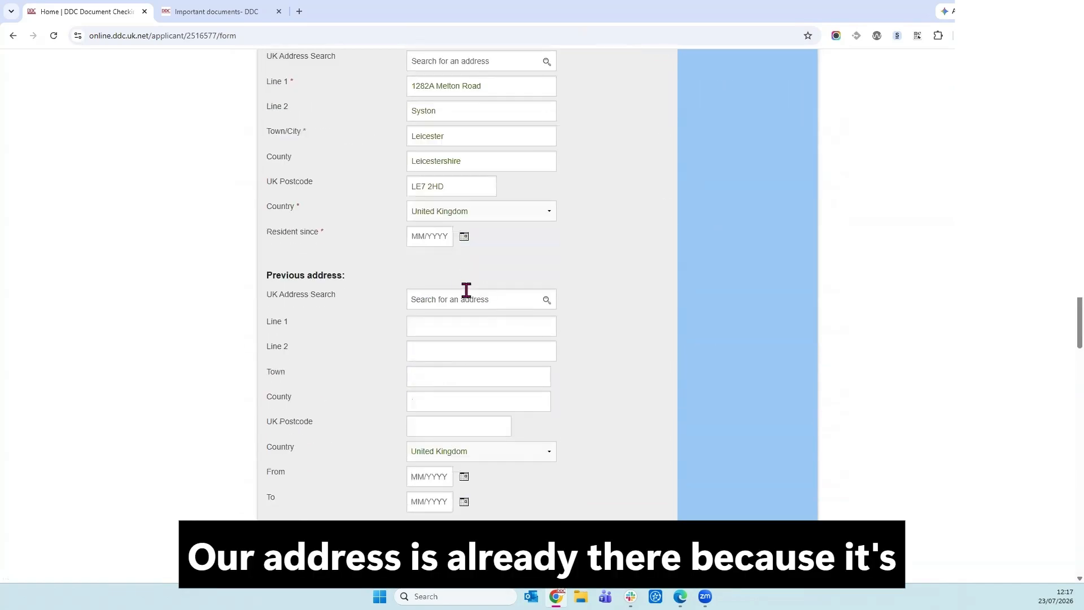
{"action": "left_click", "coordinate": [432, 245]}
{"action": "type", "text": "01/2000"}
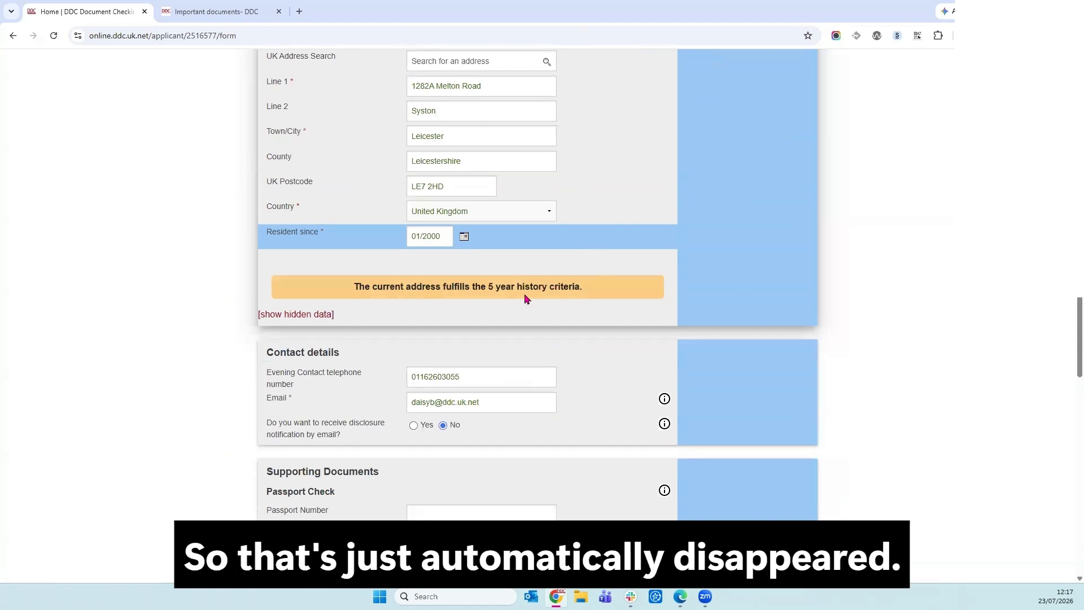
{"action": "left_click", "coordinate": [311, 322]}
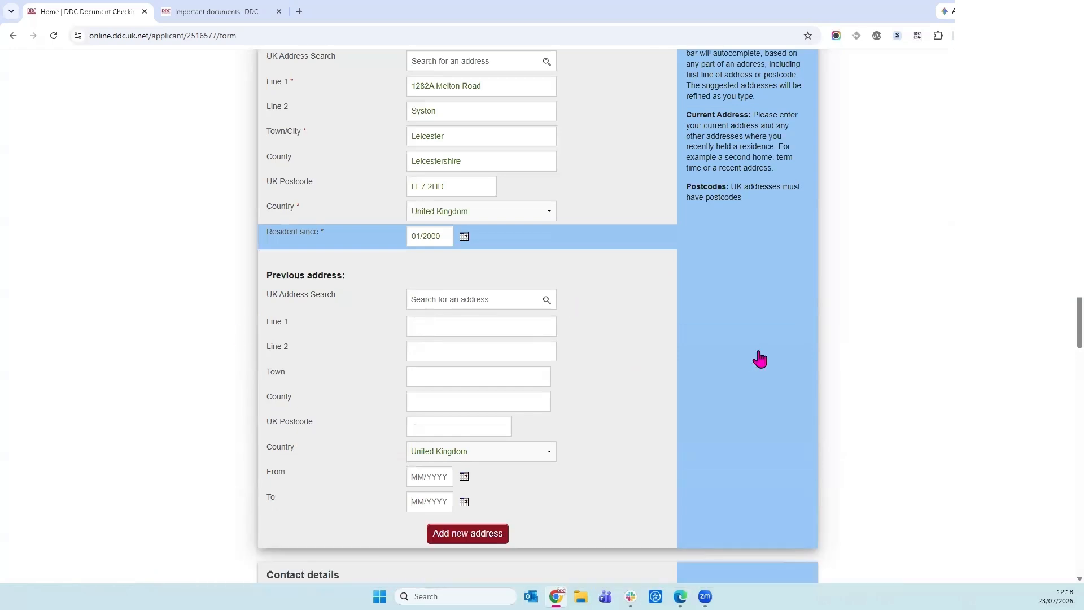
{"action": "scroll", "coordinate": [758, 359], "scroll_direction": "down", "scroll_amount": 1}
{"action": "scroll", "coordinate": [758, 359], "scroll_direction": "down", "scroll_amount": 8}
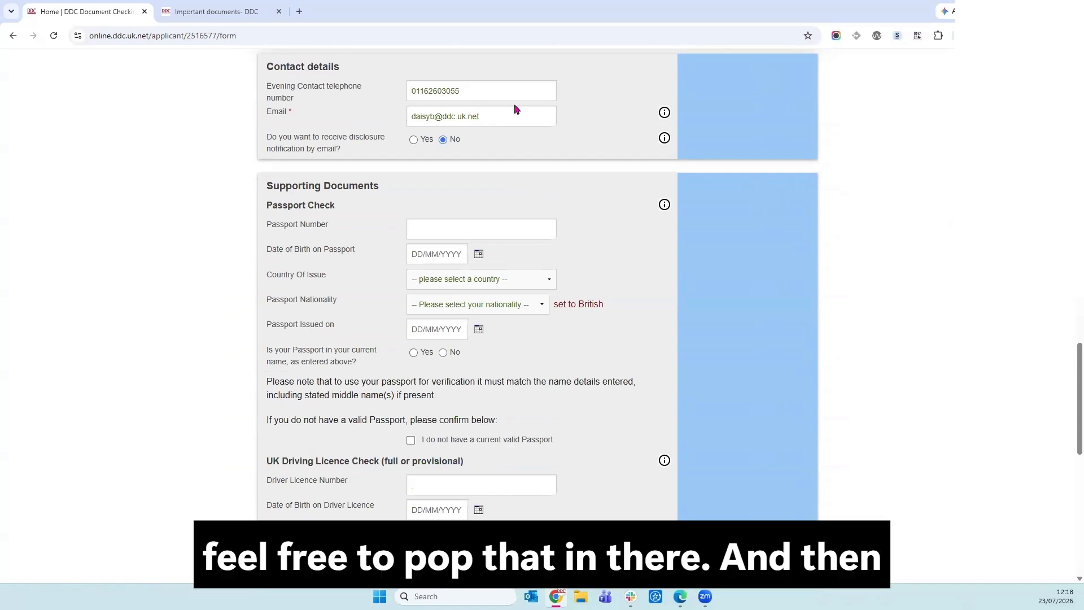
Enter passport number 123456789, birth date 01/01/1990, issued in United Kingdom on 01/01/2026.
{"action": "scroll", "coordinate": [523, 167], "scroll_direction": "down", "scroll_amount": 1}
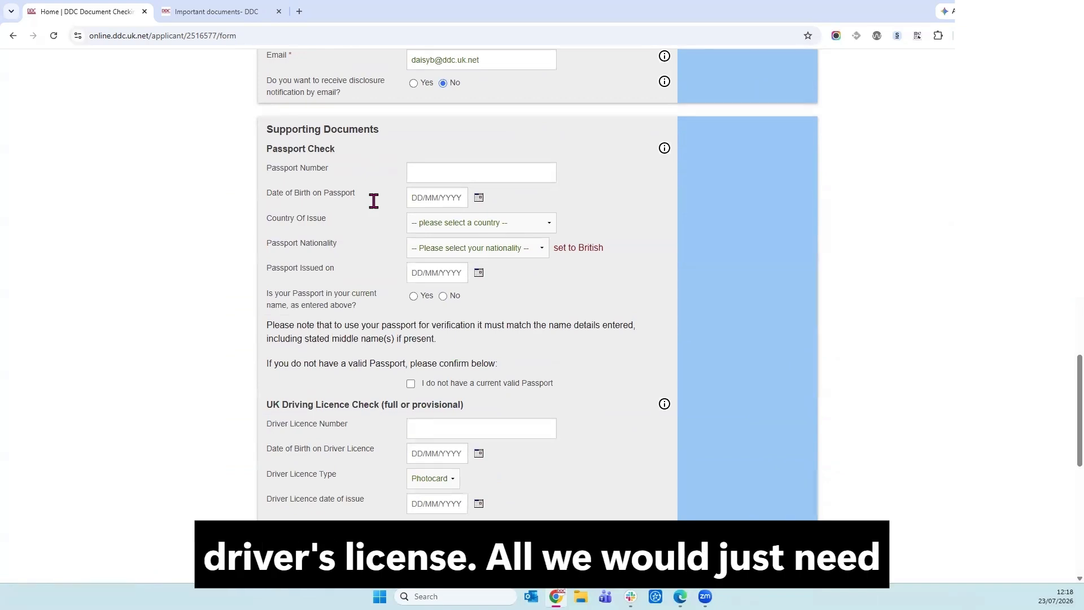
{"action": "left_click", "coordinate": [496, 178]}
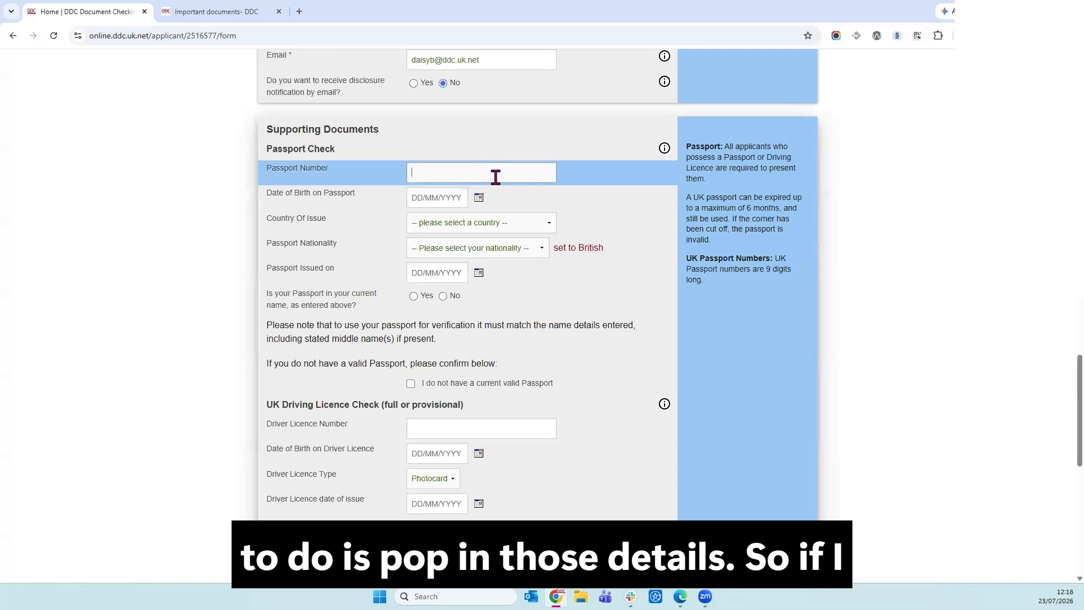
{"action": "type", "text": "12345678"}
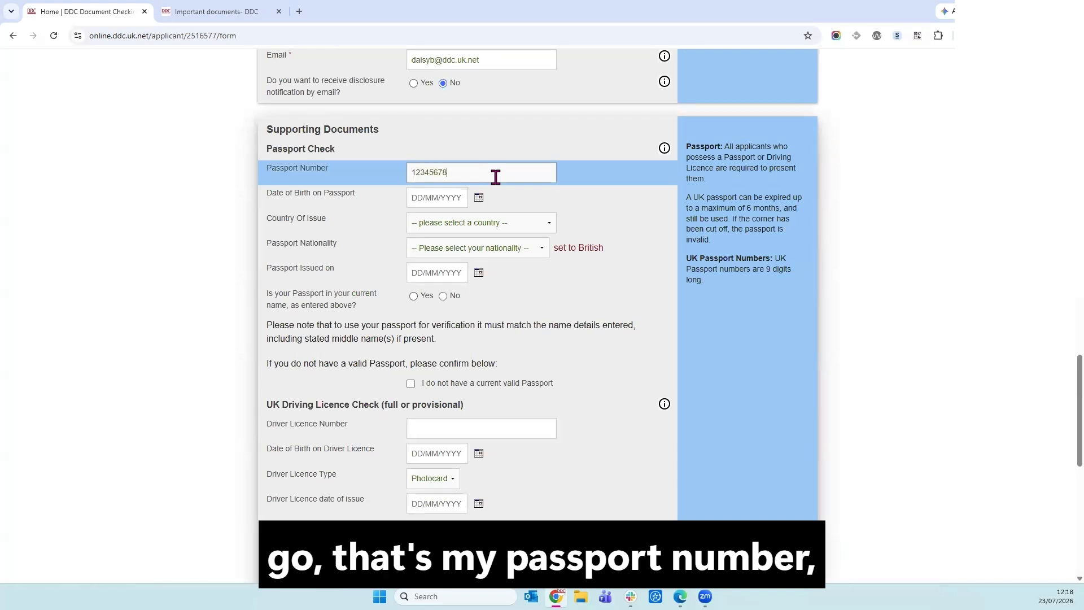
{"action": "type", "text": "9"}
{"action": "left_click", "coordinate": [444, 198]}
{"action": "type", "text": "0"}
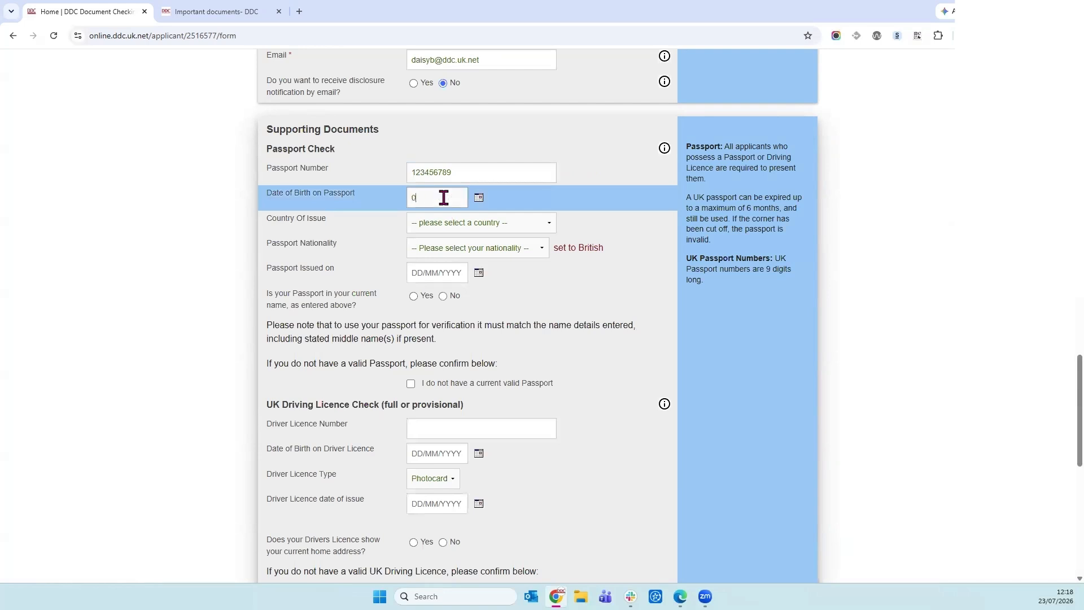
{"action": "type", "text": "1/01/1990"}
{"action": "left_click", "coordinate": [511, 222]}
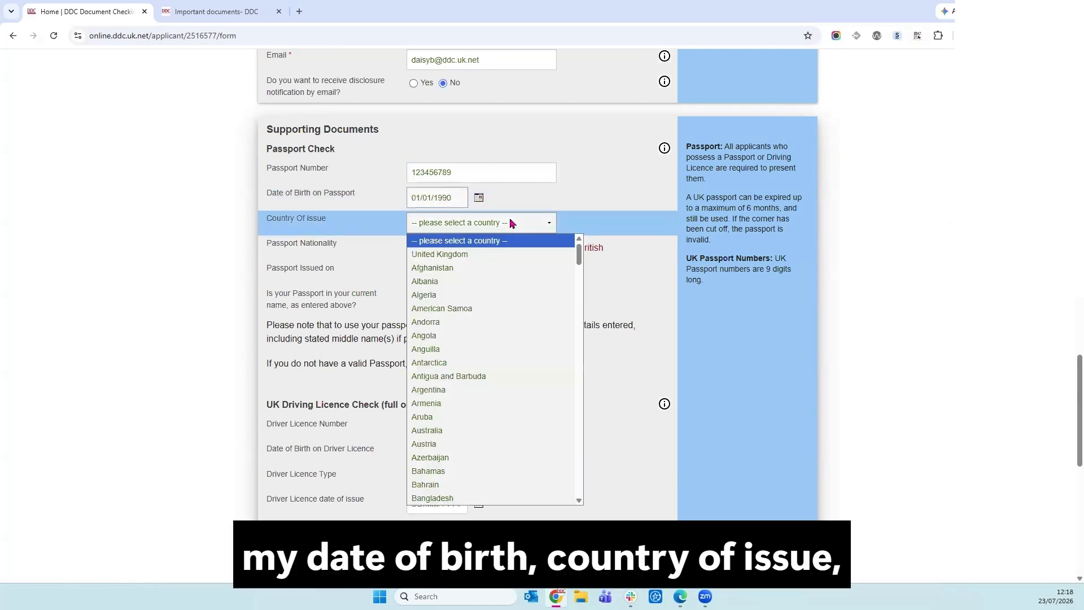
{"action": "left_click", "coordinate": [570, 254]}
{"action": "left_click", "coordinate": [435, 271]}
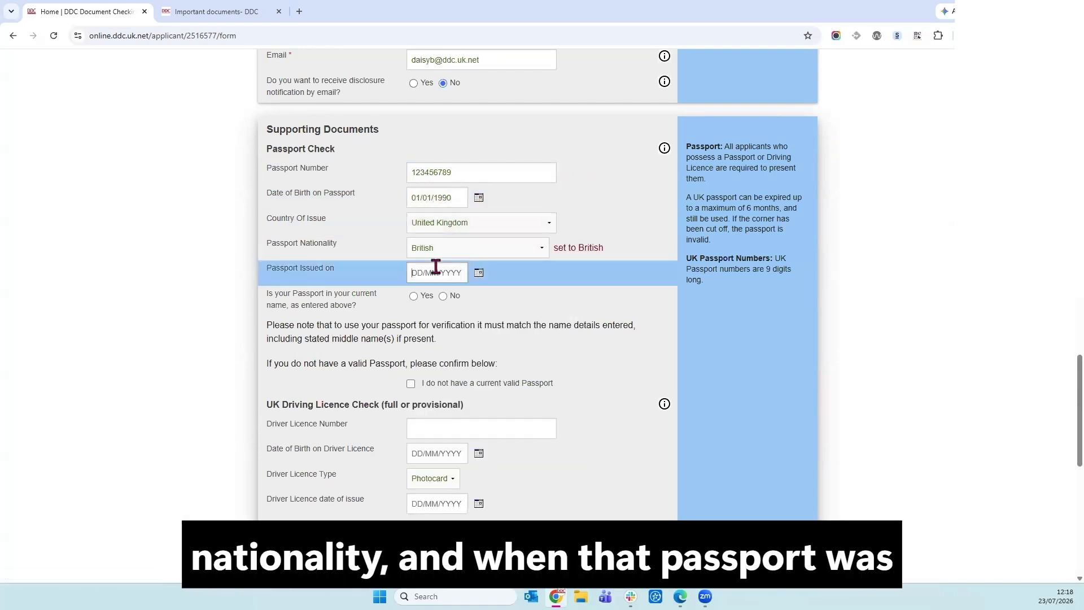
{"action": "type", "text": "01/01/2026"}
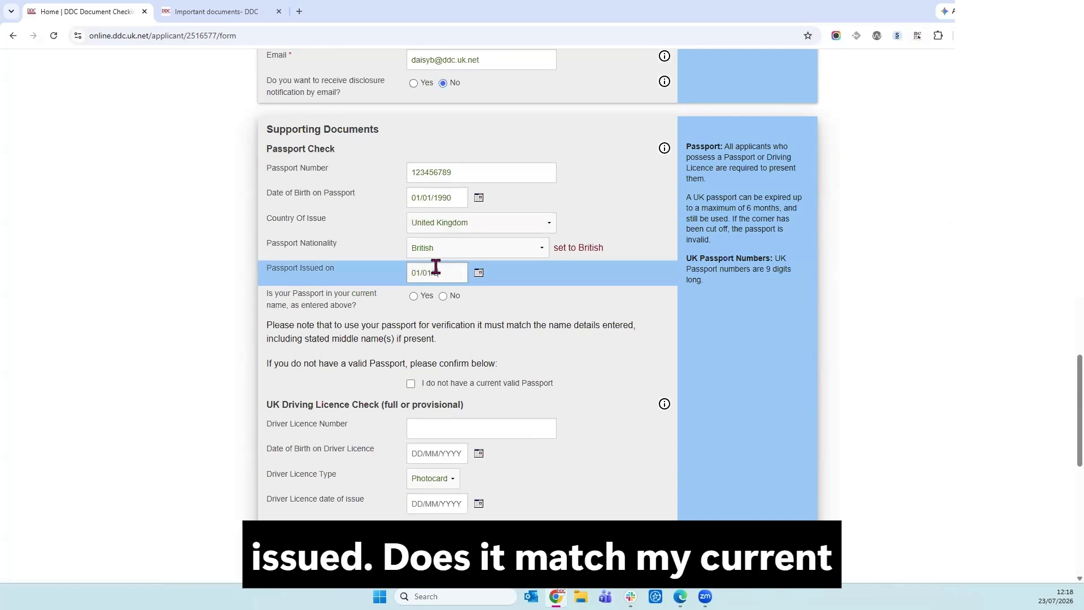
Confirm the passport is in the current name and declare no current valid UK driving licence.
{"action": "left_click", "coordinate": [413, 295]}
{"action": "scroll", "coordinate": [507, 356], "scroll_direction": "down", "scroll_amount": 1}
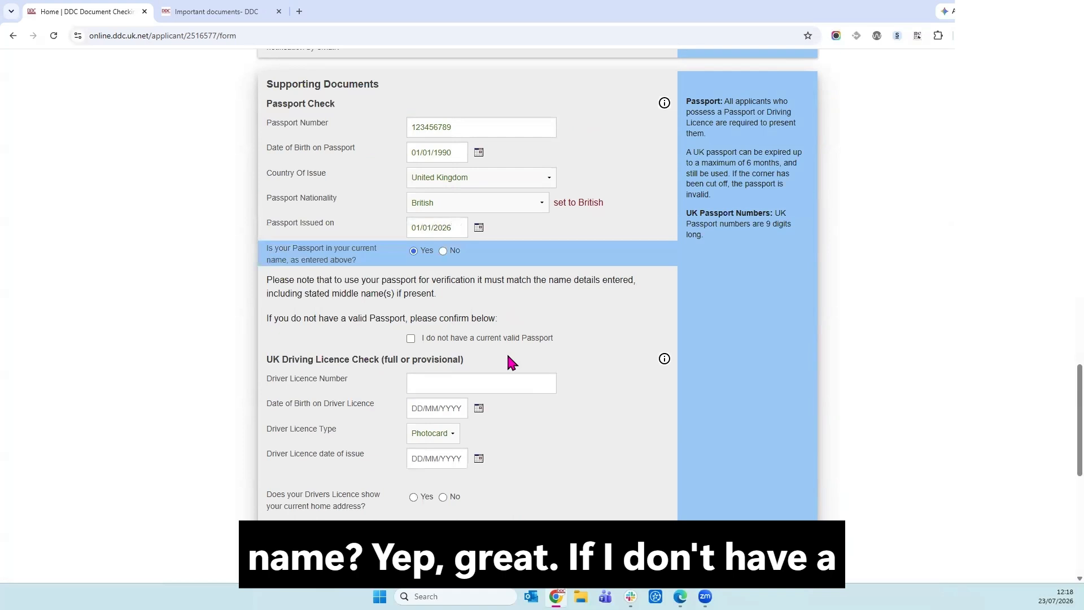
{"action": "scroll", "coordinate": [436, 281], "scroll_direction": "down", "scroll_amount": 1}
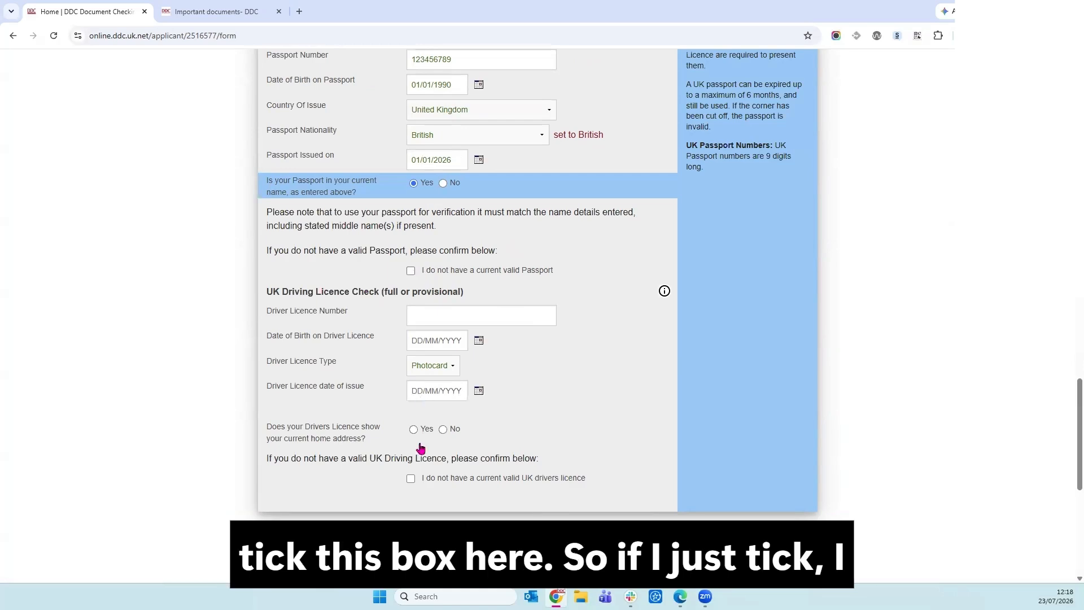
{"action": "left_click", "coordinate": [411, 479]}
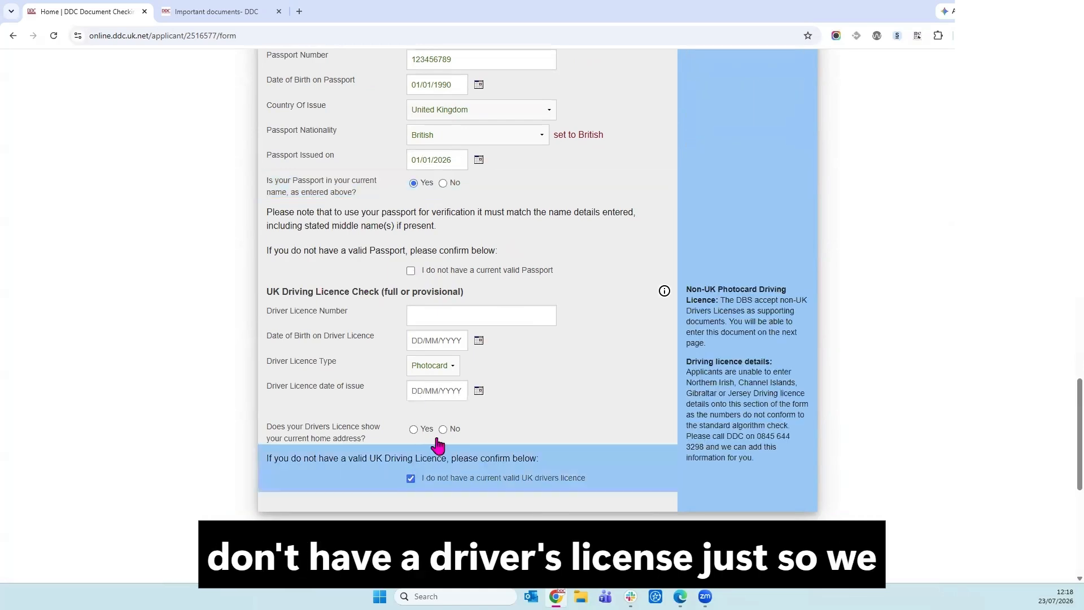
{"action": "scroll", "coordinate": [451, 446], "scroll_direction": "down", "scroll_amount": 3}
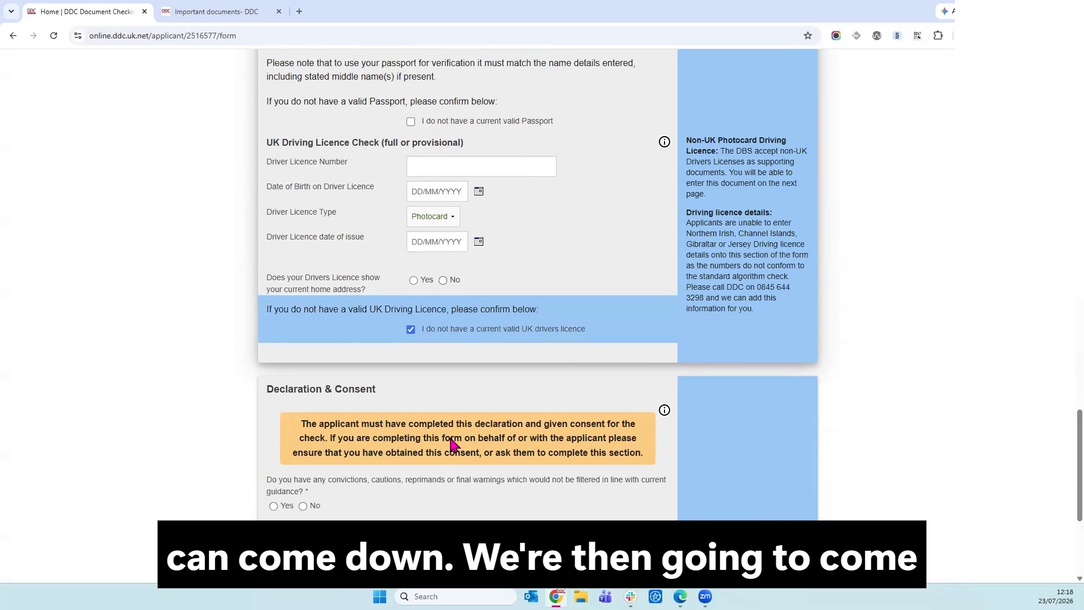
{"action": "scroll", "coordinate": [452, 446], "scroll_direction": "down", "scroll_amount": 2}
{"action": "scroll", "coordinate": [452, 445], "scroll_direction": "down", "scroll_amount": 2}
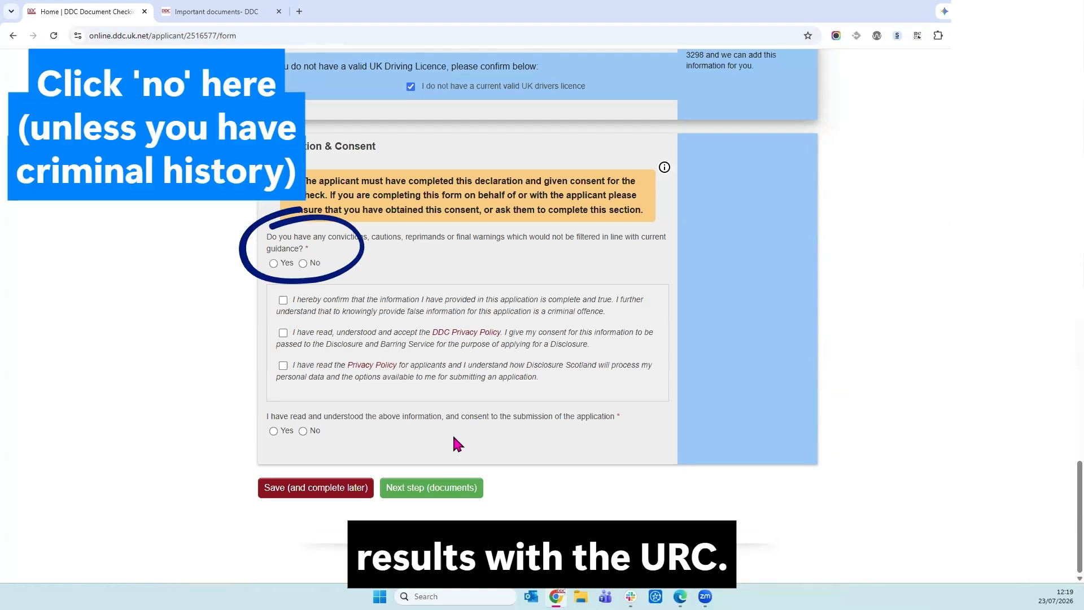
Answer Yes to convictions, tick the three declarations, consent to submission, and go to the documents step.
{"action": "left_click", "coordinate": [273, 263]}
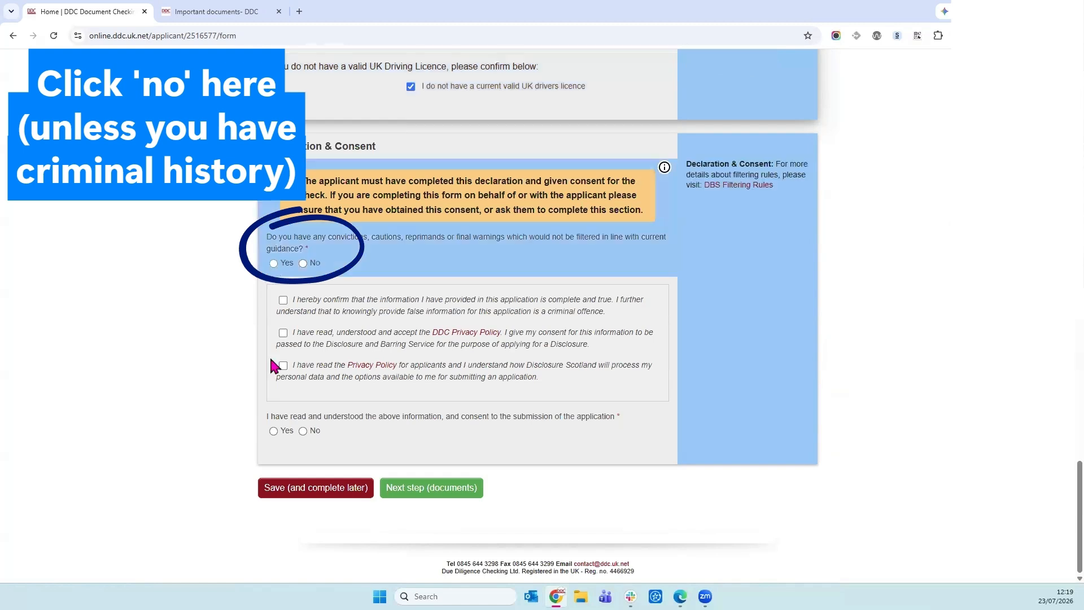
{"action": "left_click", "coordinate": [273, 431]}
{"action": "left_click", "coordinate": [283, 300]}
{"action": "left_click", "coordinate": [282, 332]}
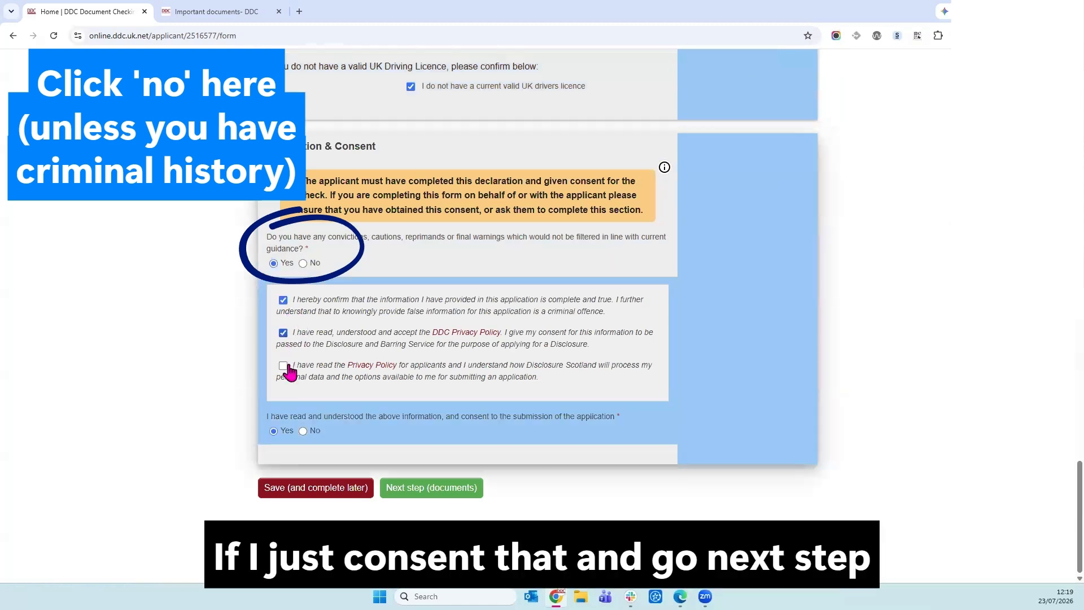
{"action": "left_click", "coordinate": [283, 365]}
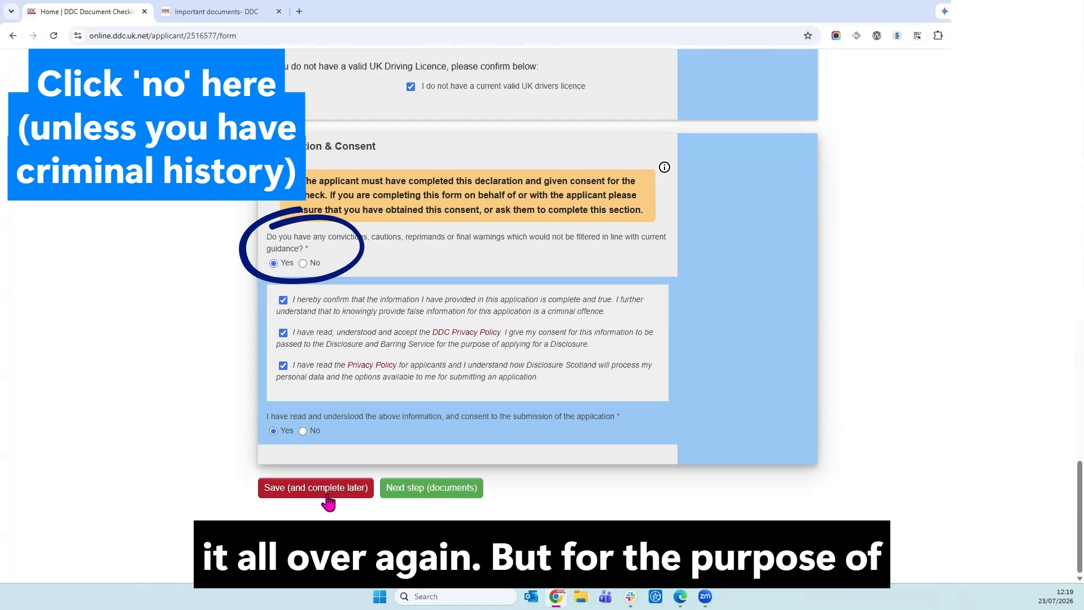
{"action": "left_click", "coordinate": [464, 491]}
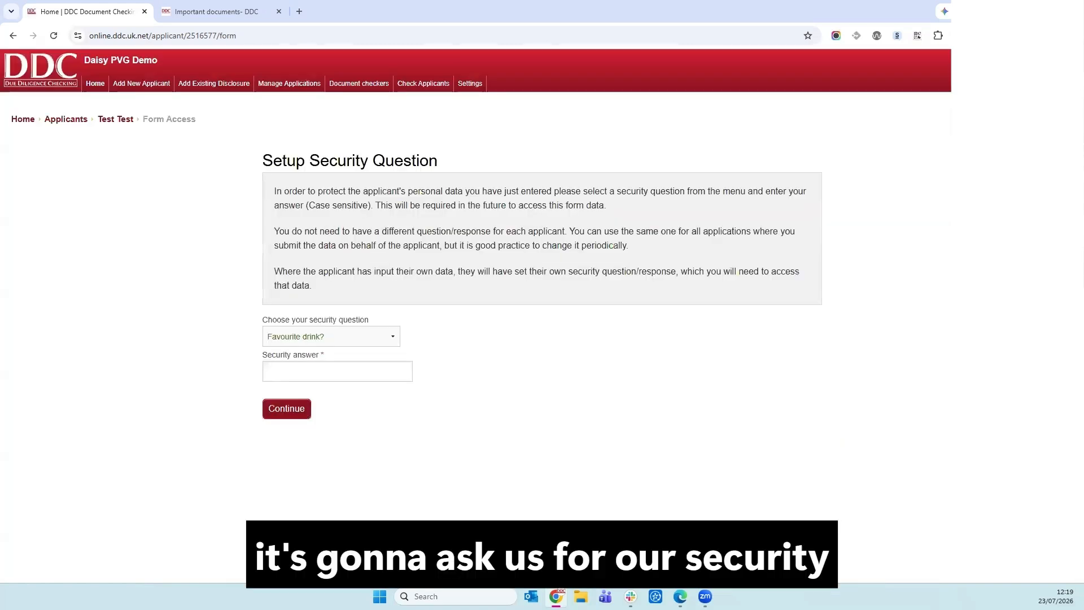
Enter the answer to the 'Favourite drink?' security question and continue.
{"action": "left_click", "coordinate": [397, 378]}
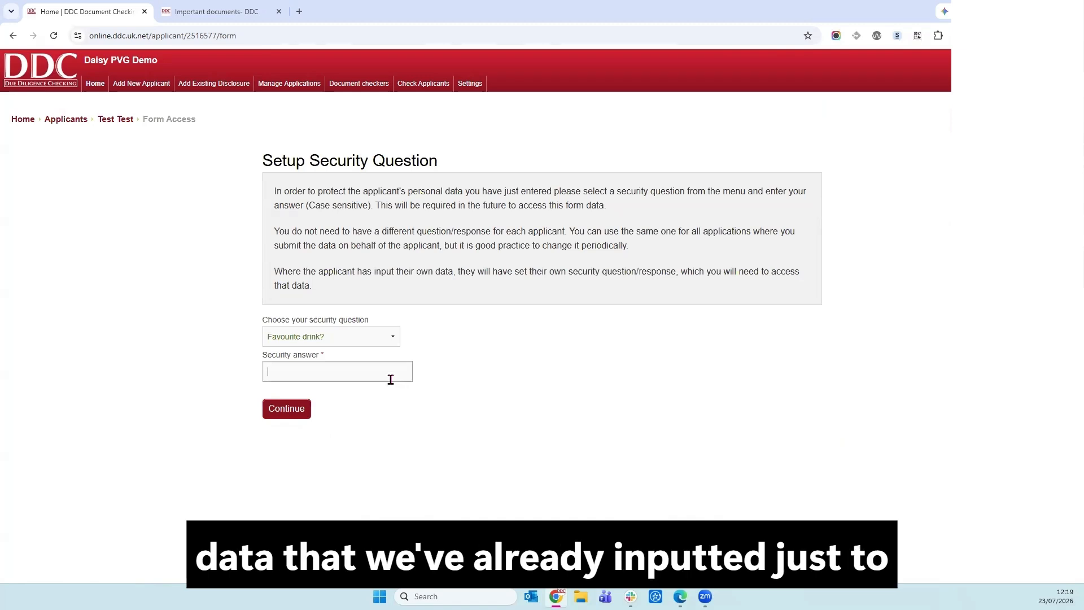
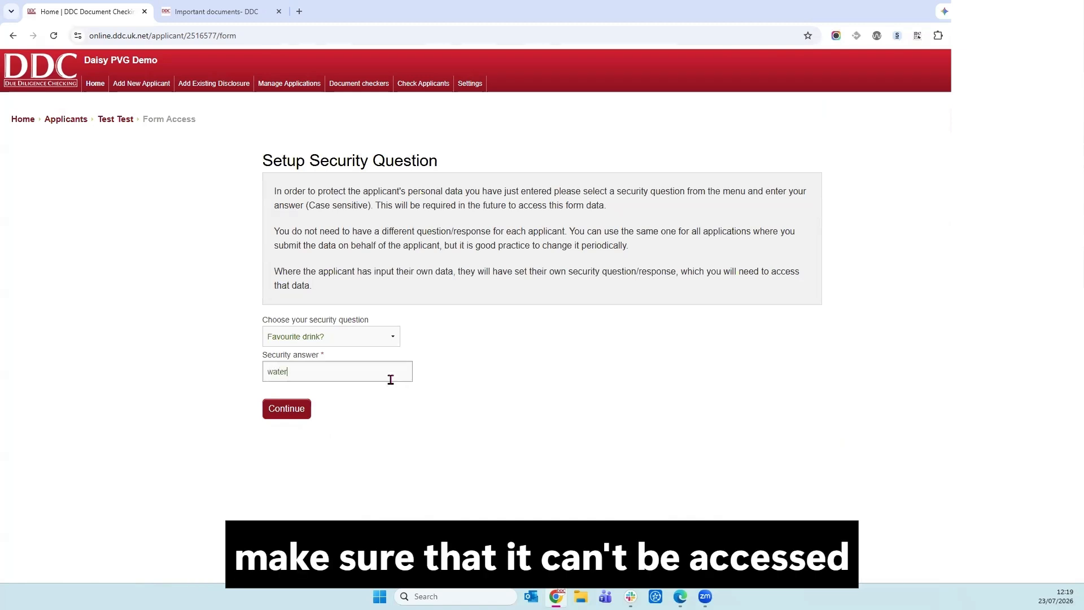
{"action": "left_click", "coordinate": [309, 408]}
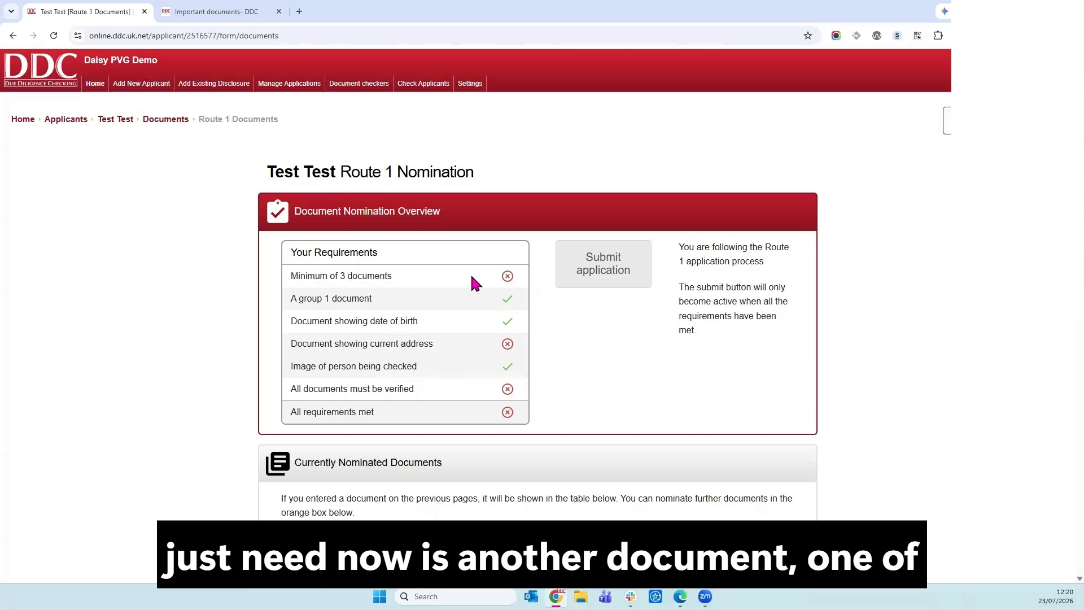
Review the unmet requirements and nominate Mortgage Statement (UK) from Group 2b acceptable documents.
{"action": "scroll", "coordinate": [467, 312], "scroll_direction": "down", "scroll_amount": 2}
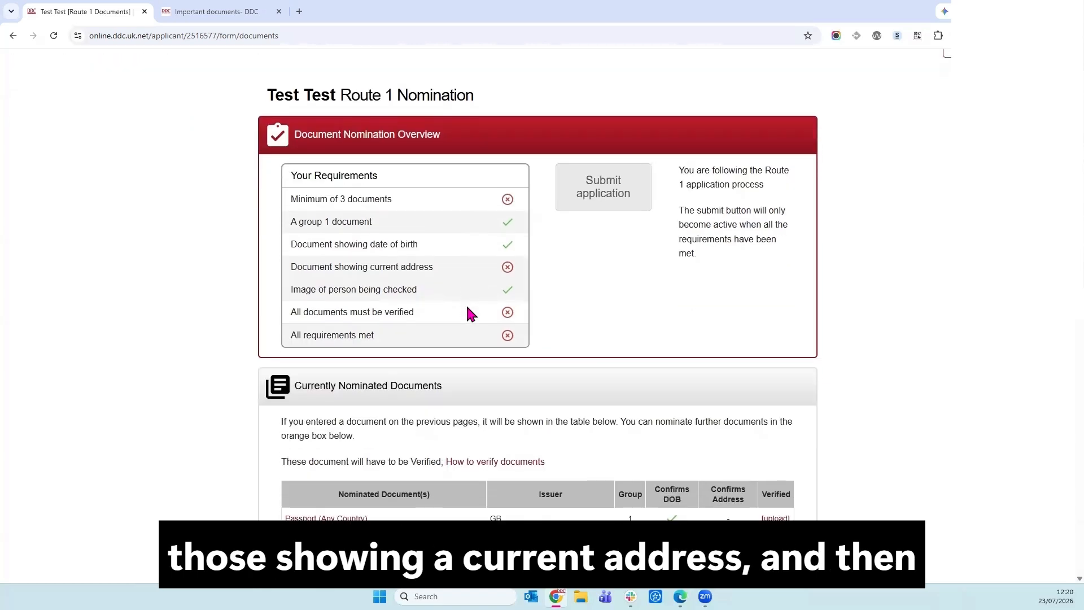
{"action": "scroll", "coordinate": [468, 312], "scroll_direction": "down", "scroll_amount": 1}
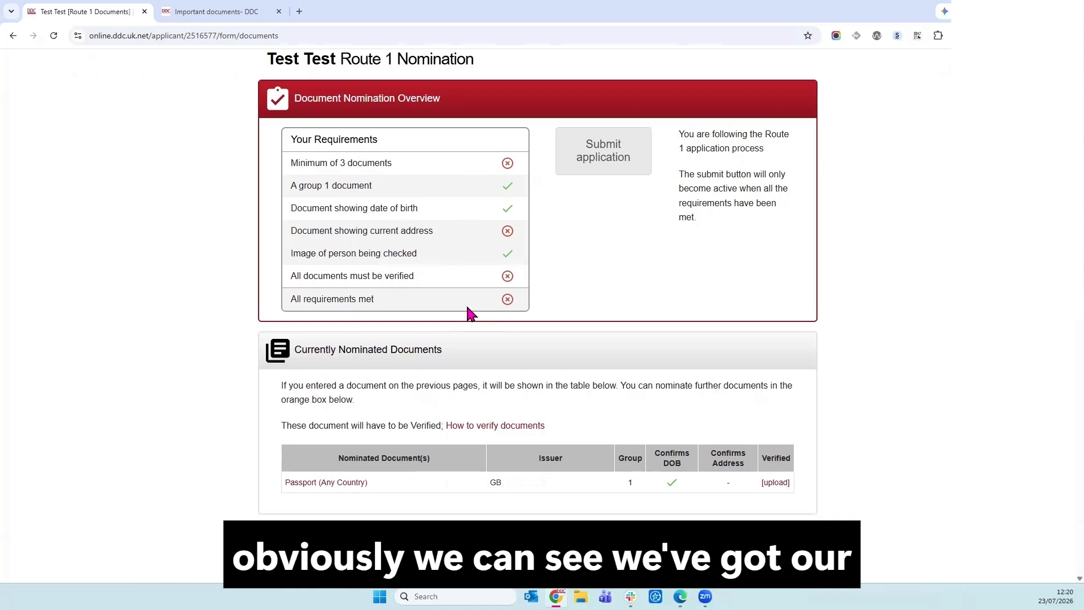
{"action": "scroll", "coordinate": [301, 342], "scroll_direction": "down", "scroll_amount": 5}
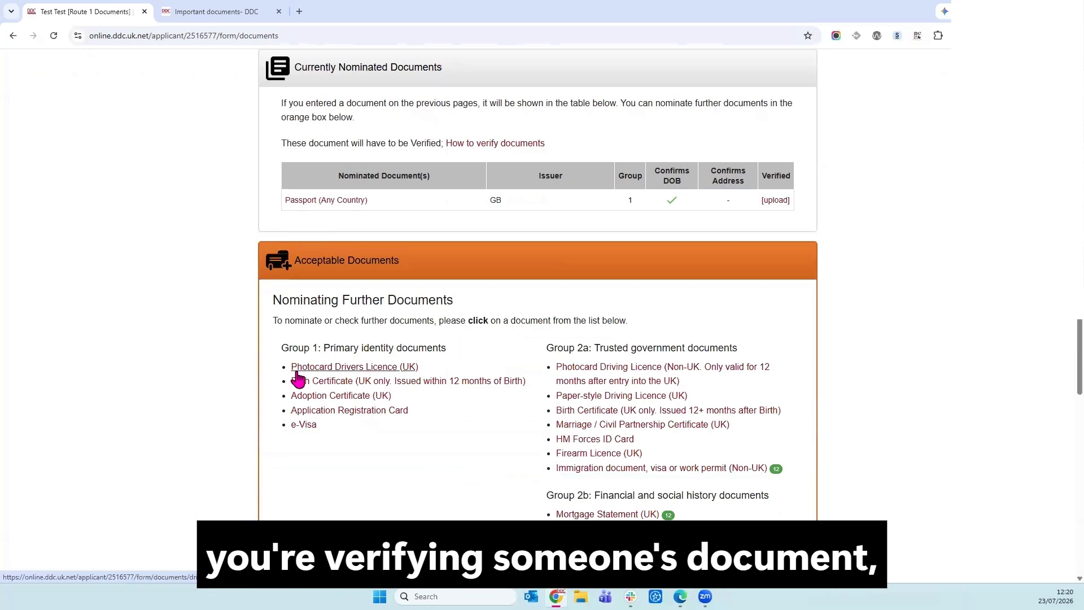
{"action": "scroll", "coordinate": [298, 379], "scroll_direction": "down", "scroll_amount": 2}
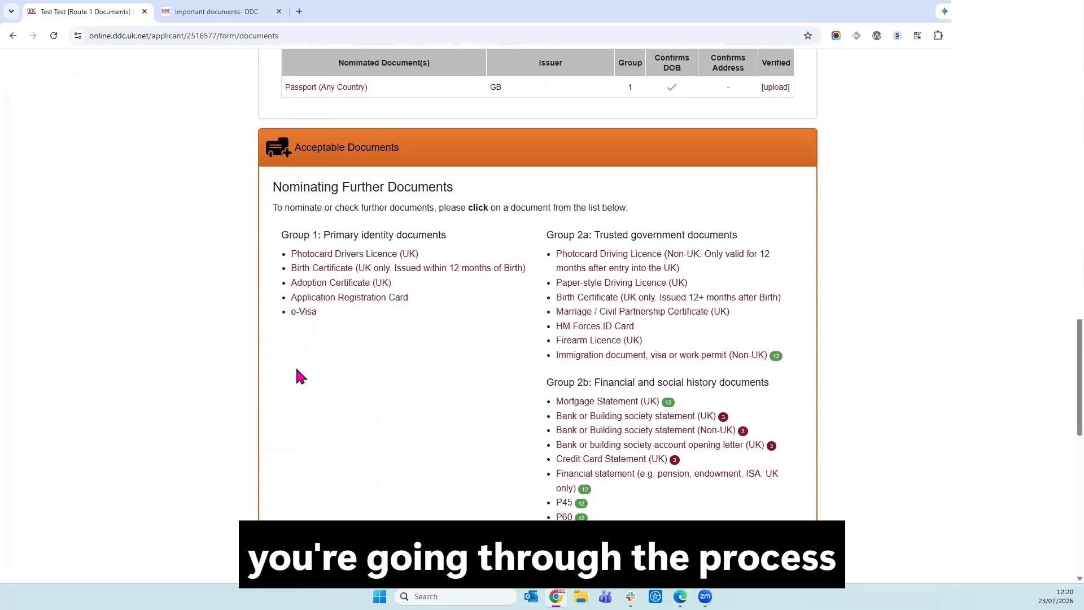
{"action": "left_click", "coordinate": [570, 403]}
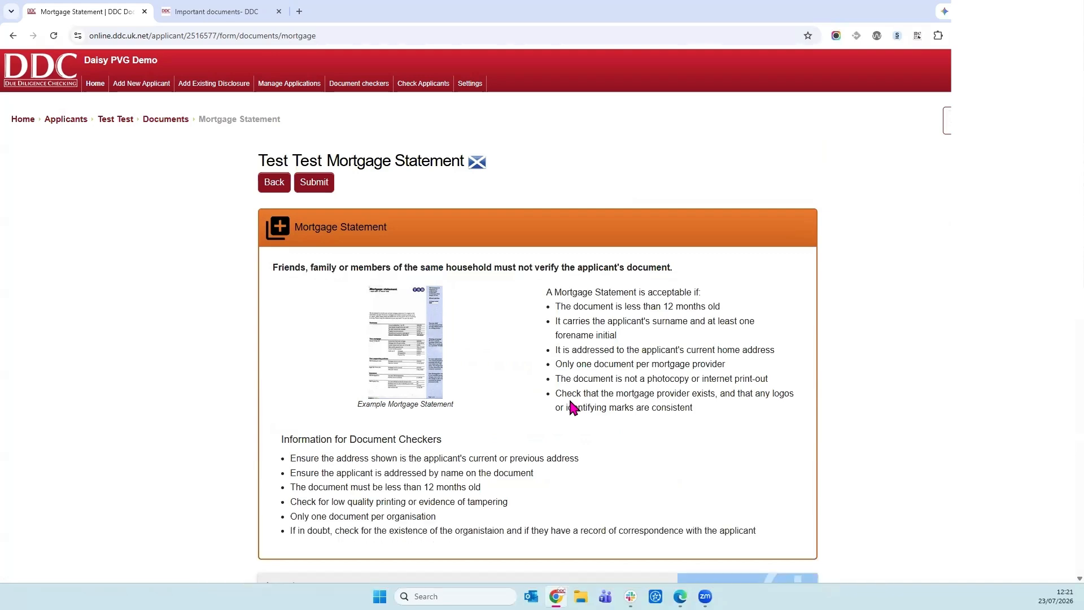
Give the mortgage statement issuer Natwest, issue date 01/07/2026, and the delivery address postcode.
{"action": "scroll", "coordinate": [572, 406], "scroll_direction": "down", "scroll_amount": 1}
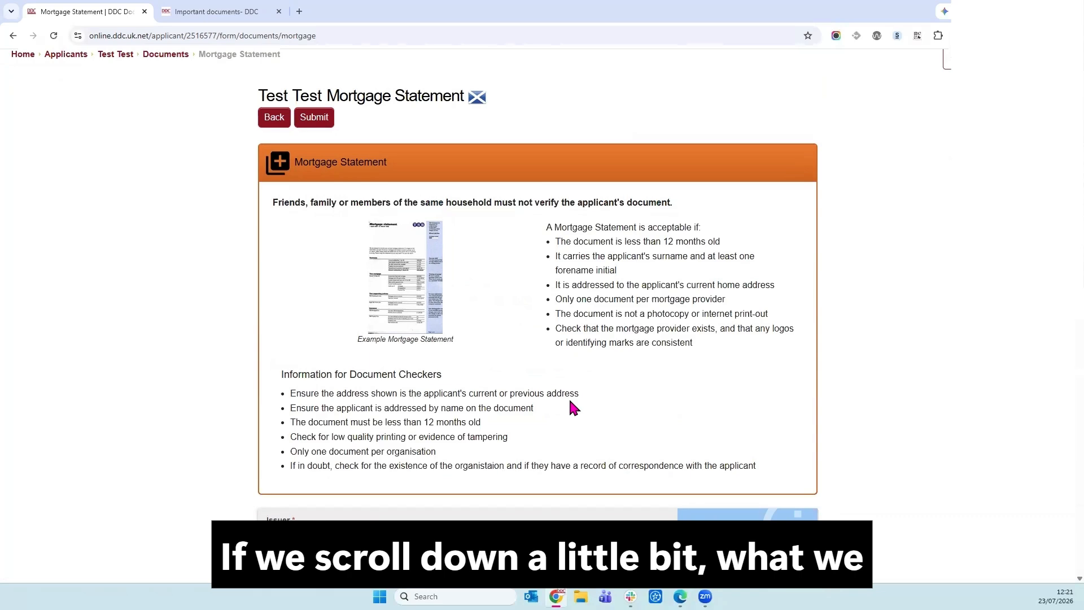
{"action": "scroll", "coordinate": [570, 401], "scroll_direction": "down", "scroll_amount": 3}
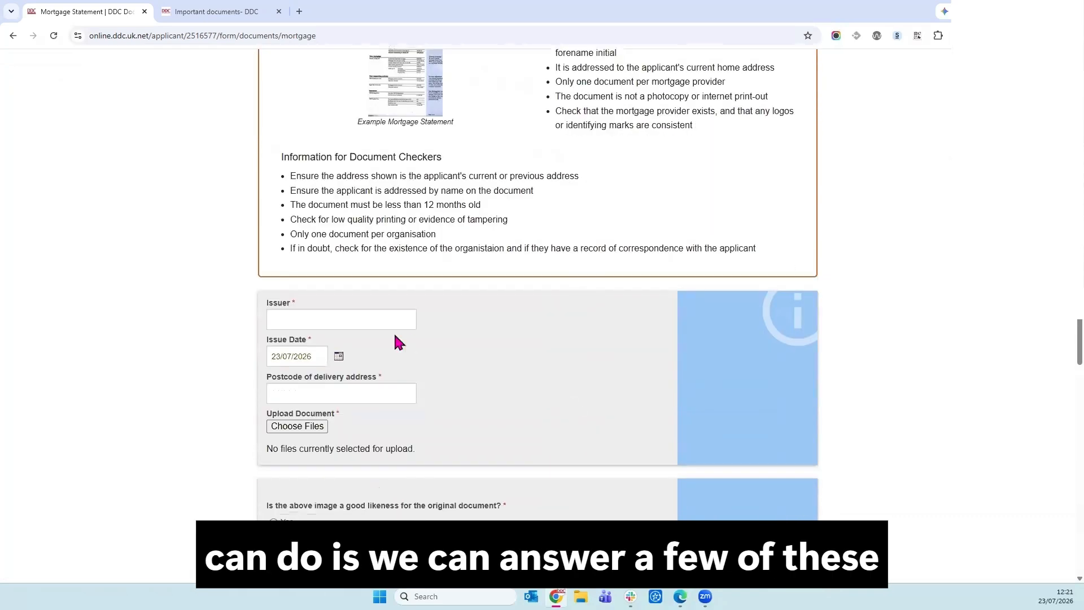
{"action": "left_click", "coordinate": [392, 322]}
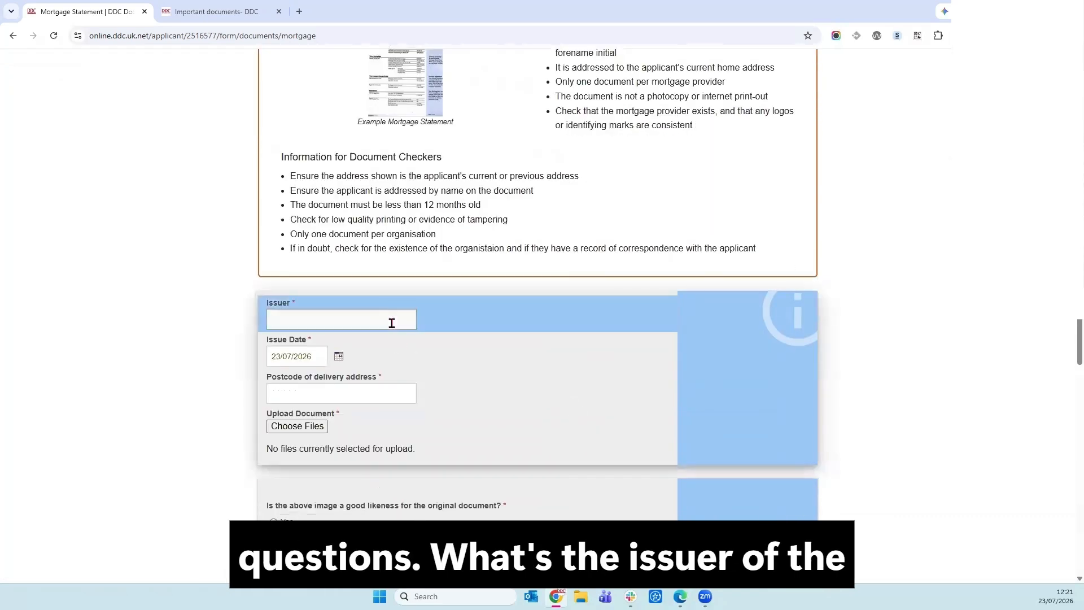
{"action": "type", "text": "Nat"}
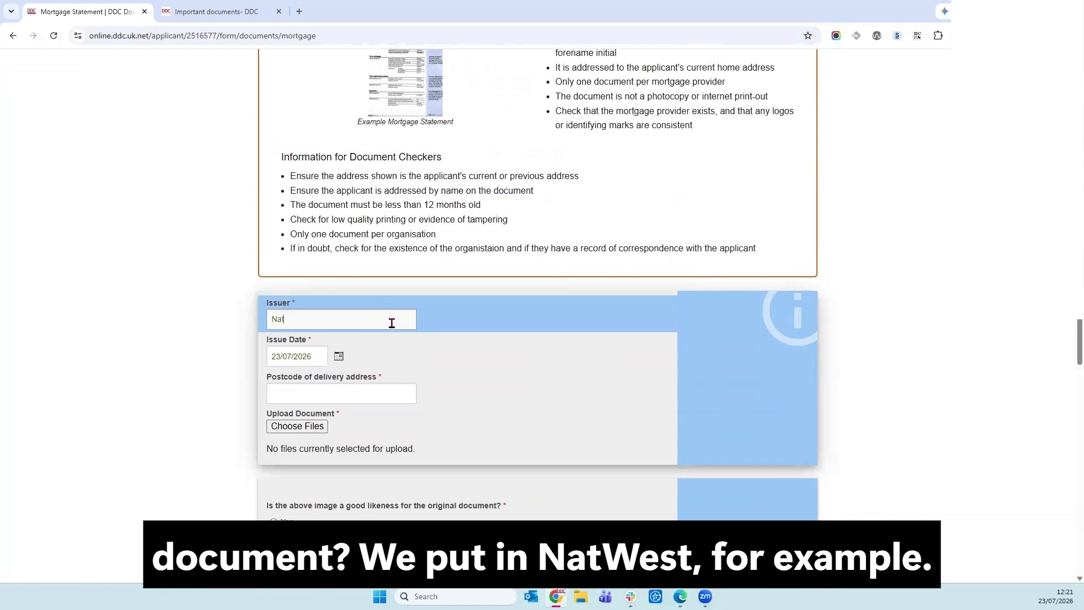
{"action": "type", "text": "west"}
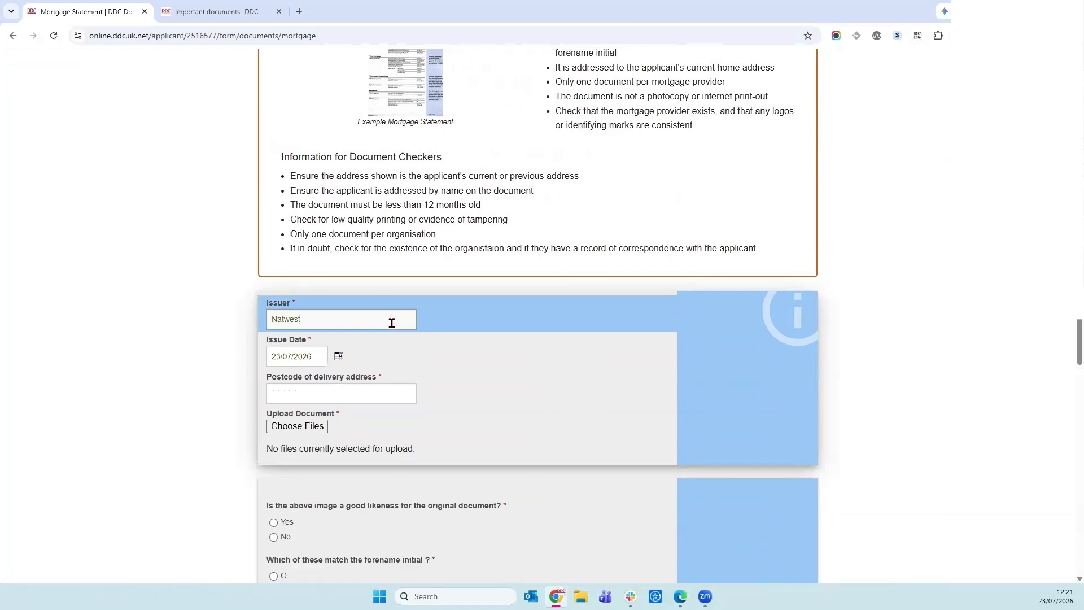
{"action": "left_click", "coordinate": [319, 355]}
{"action": "triple_click", "coordinate": [319, 354]}
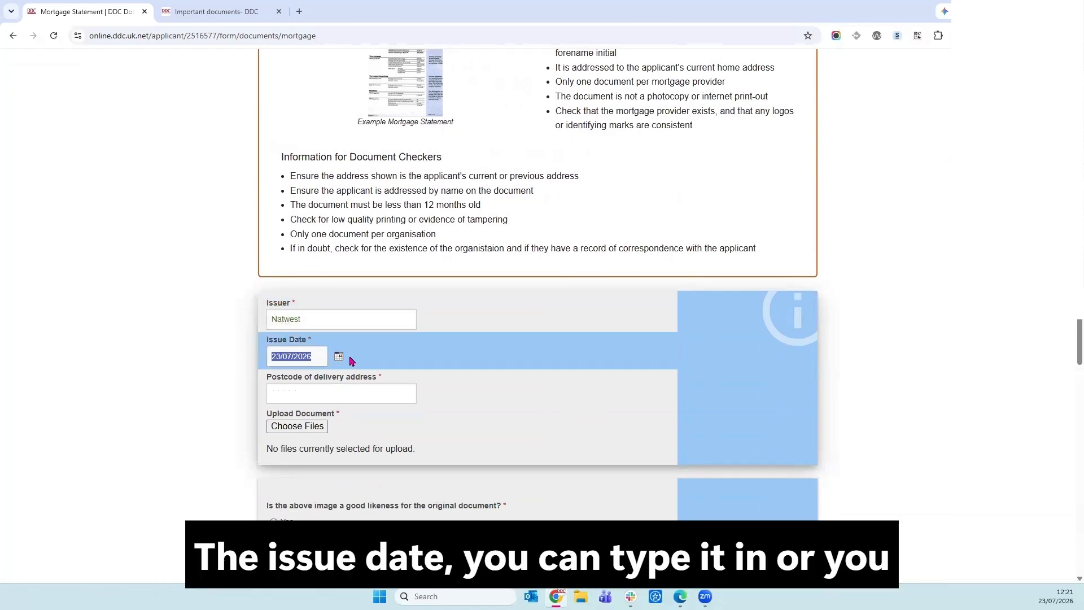
{"action": "left_click", "coordinate": [339, 357]}
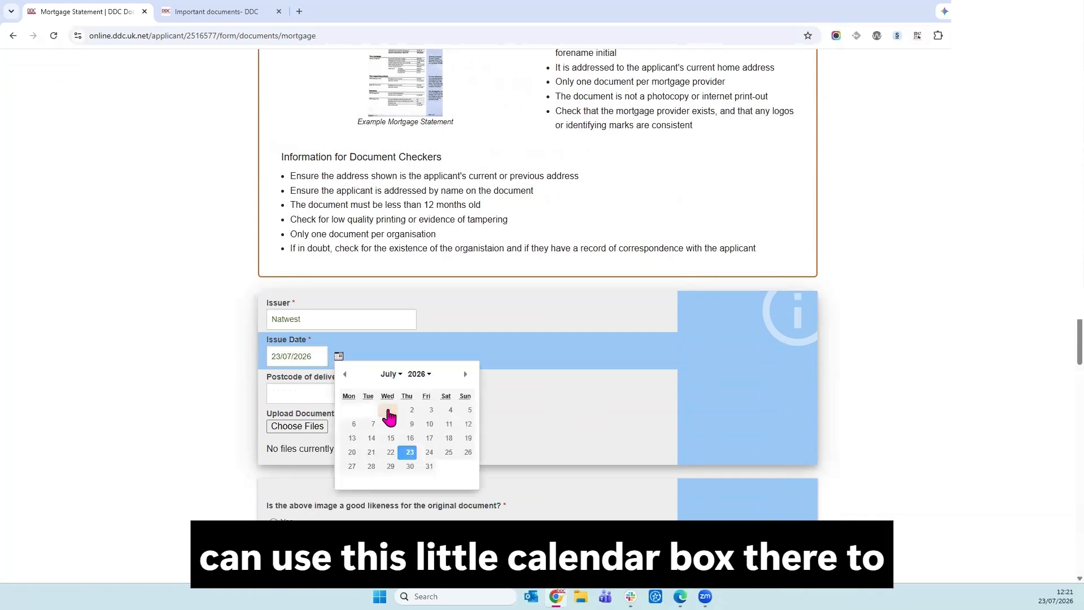
{"action": "left_click", "coordinate": [387, 411]}
{"action": "left_click", "coordinate": [388, 392]}
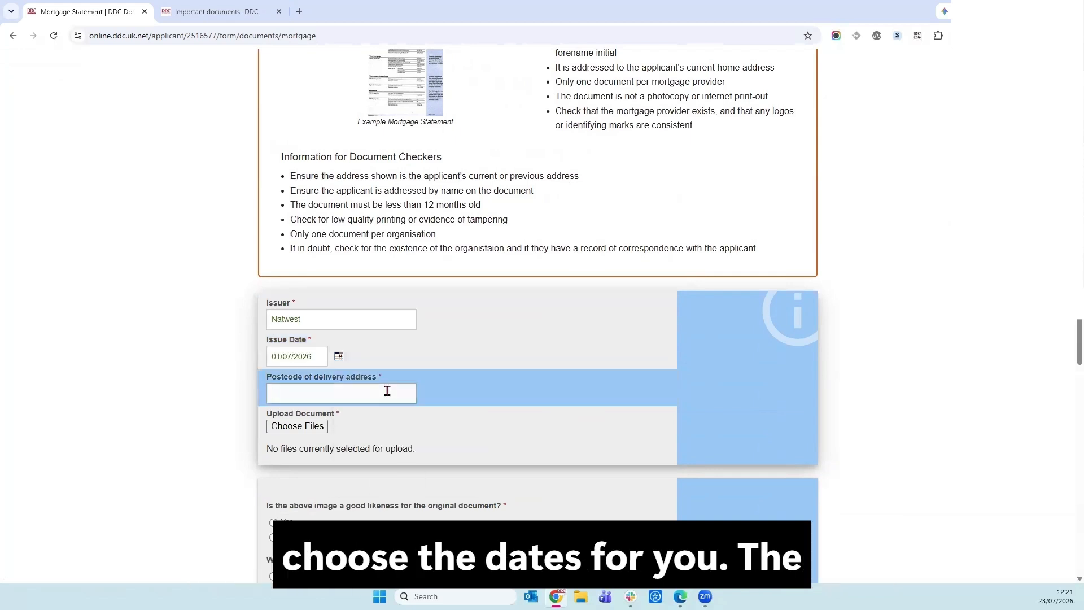
{"action": "type", "text": "LE72HD"}
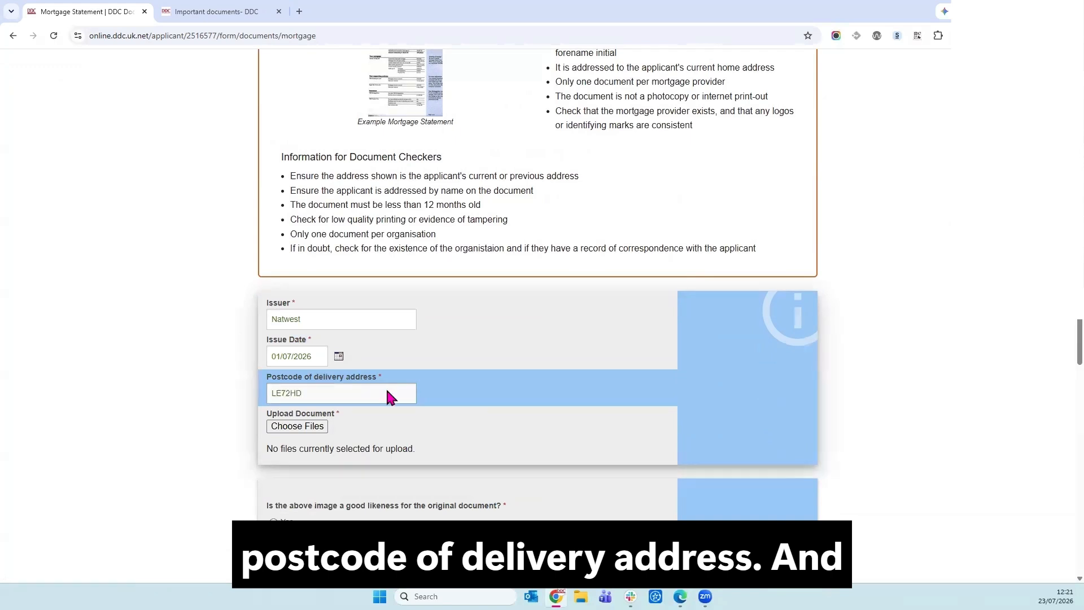
{"action": "scroll", "coordinate": [388, 396], "scroll_direction": "down", "scroll_amount": 3}
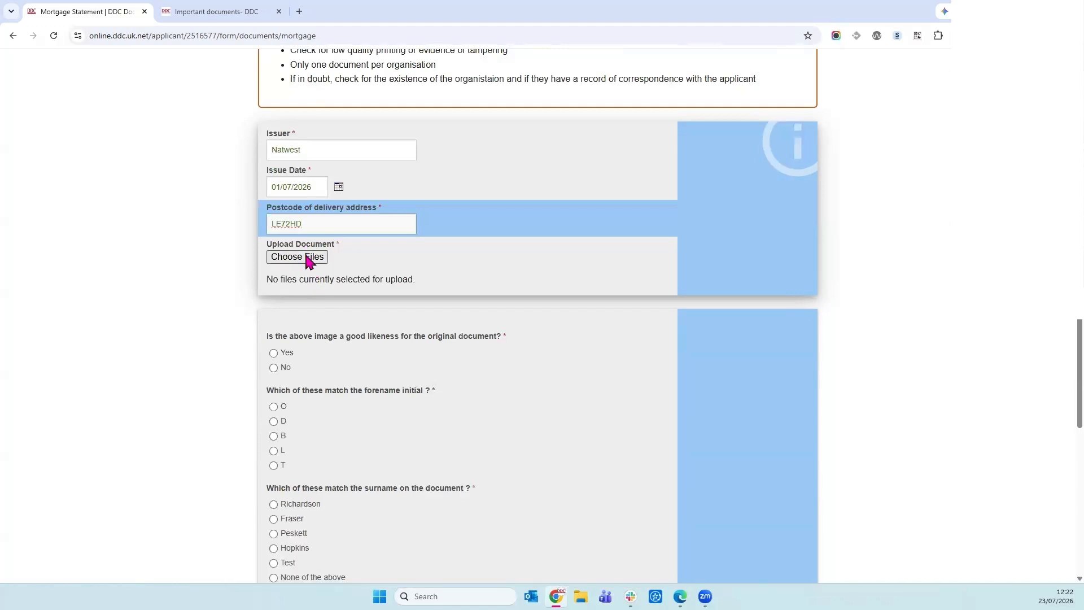
Upload Sample Bank Statement.jpg from the Images folder and preview the attached image.
{"action": "left_click", "coordinate": [308, 261]}
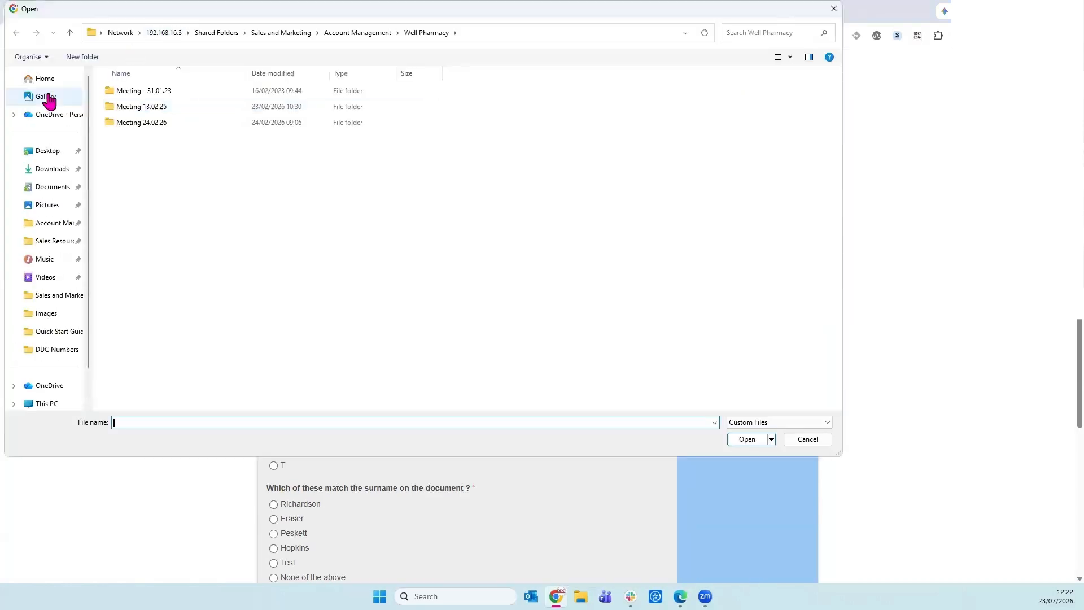
{"action": "left_click", "coordinate": [62, 313]}
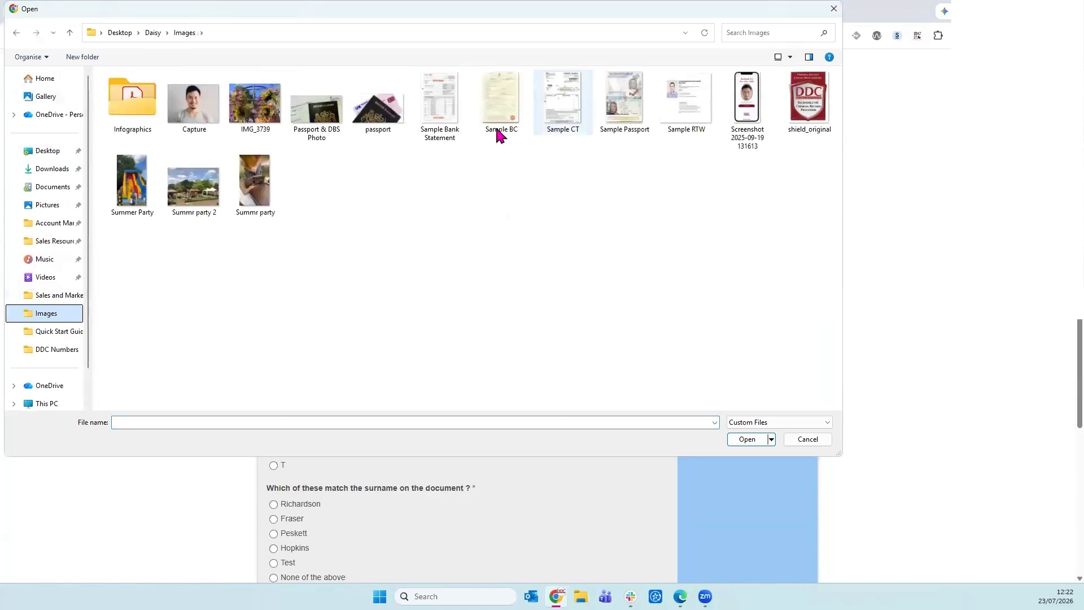
{"action": "left_click", "coordinate": [439, 101]}
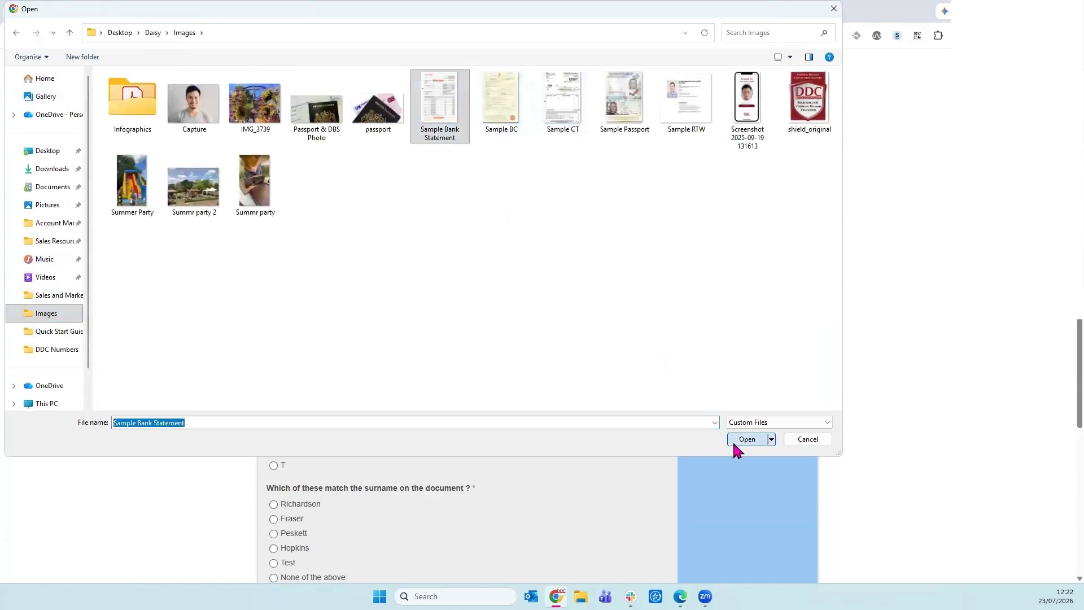
{"action": "left_click", "coordinate": [736, 440]}
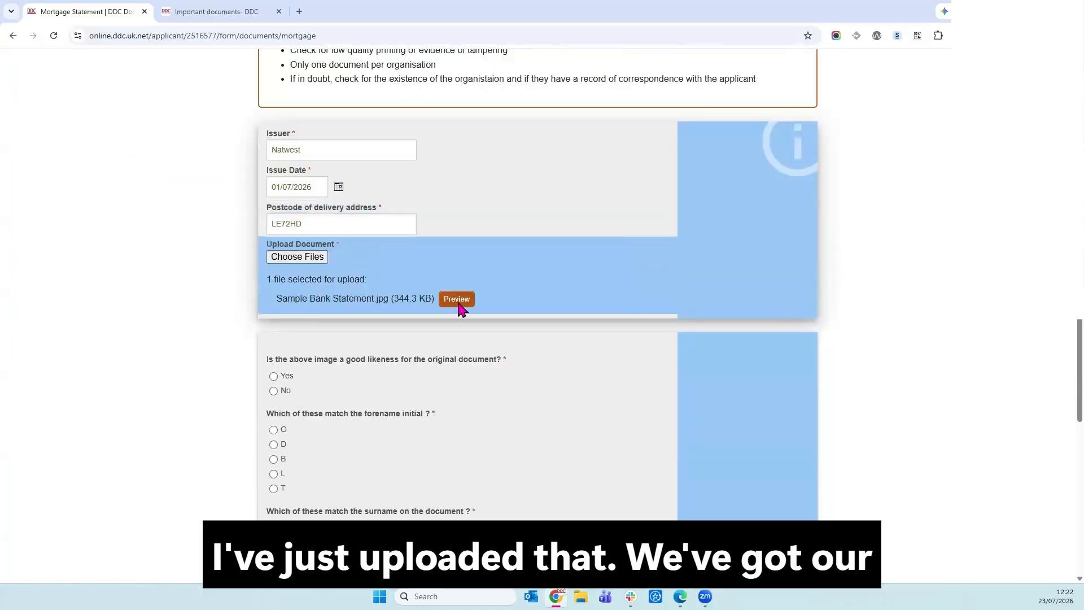
{"action": "left_click", "coordinate": [460, 306]}
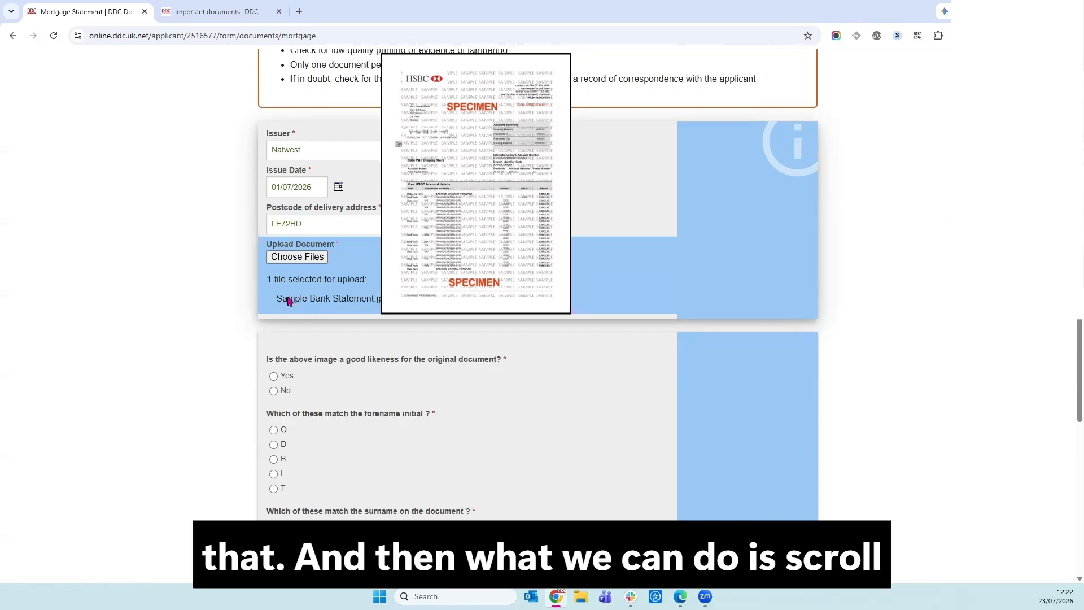
{"action": "scroll", "coordinate": [188, 302], "scroll_direction": "down", "scroll_amount": 1}
{"action": "scroll", "coordinate": [382, 309], "scroll_direction": "down", "scroll_amount": 1}
{"action": "scroll", "coordinate": [381, 309], "scroll_direction": "down", "scroll_amount": 3}
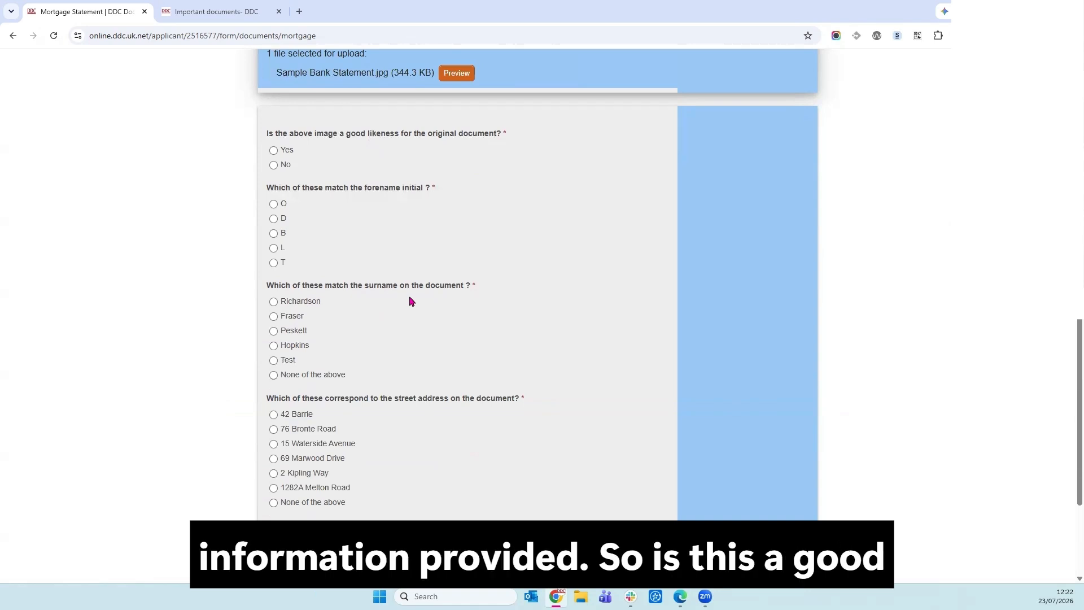
Confirm the likeness, select matching forename initial, surname, street and town, and submit the statement.
{"action": "left_click", "coordinate": [285, 151]}
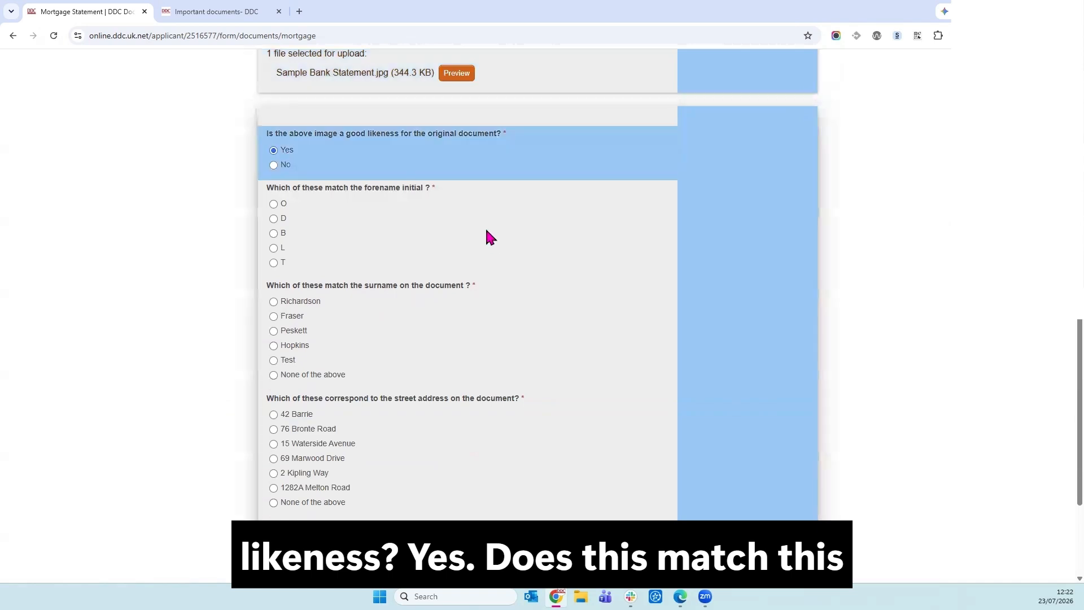
{"action": "left_click", "coordinate": [275, 360]}
{"action": "left_click", "coordinate": [277, 269]}
{"action": "scroll", "coordinate": [397, 341], "scroll_direction": "down", "scroll_amount": 3}
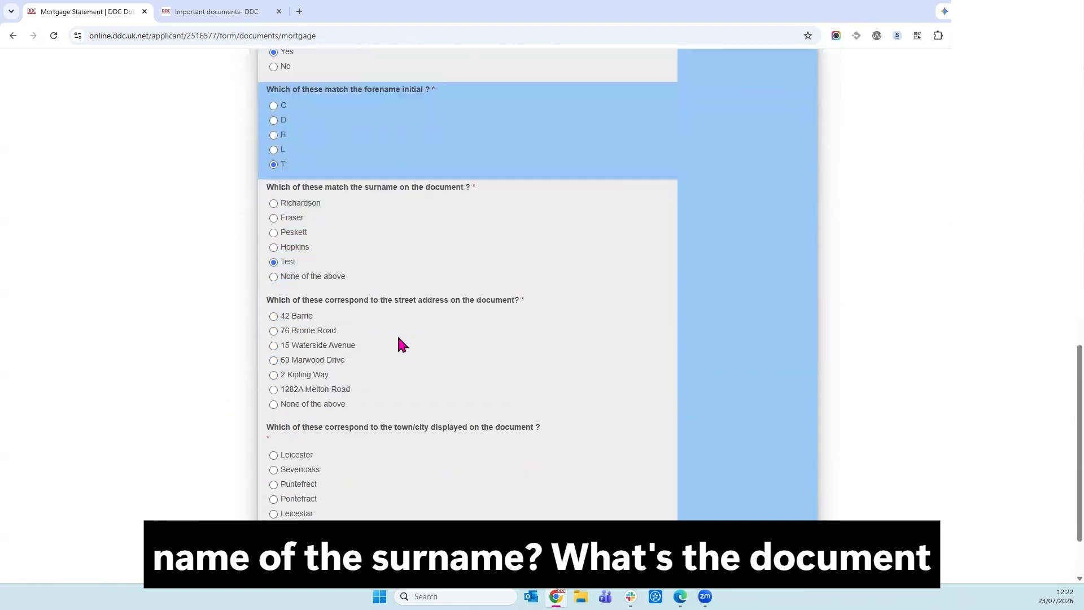
{"action": "left_click", "coordinate": [323, 306]}
{"action": "left_click", "coordinate": [312, 371]}
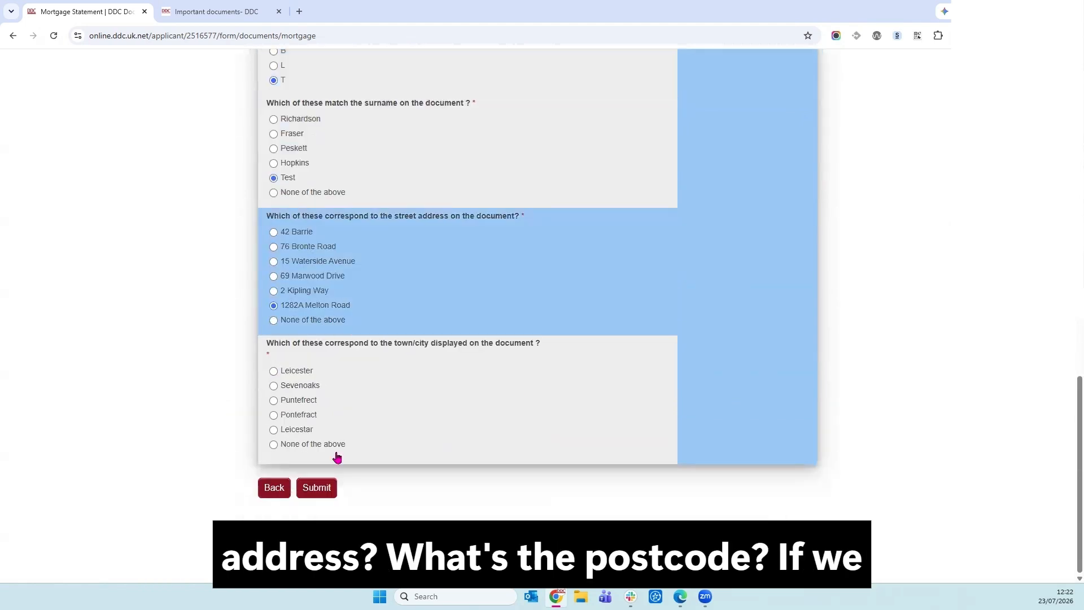
{"action": "left_click", "coordinate": [317, 488]}
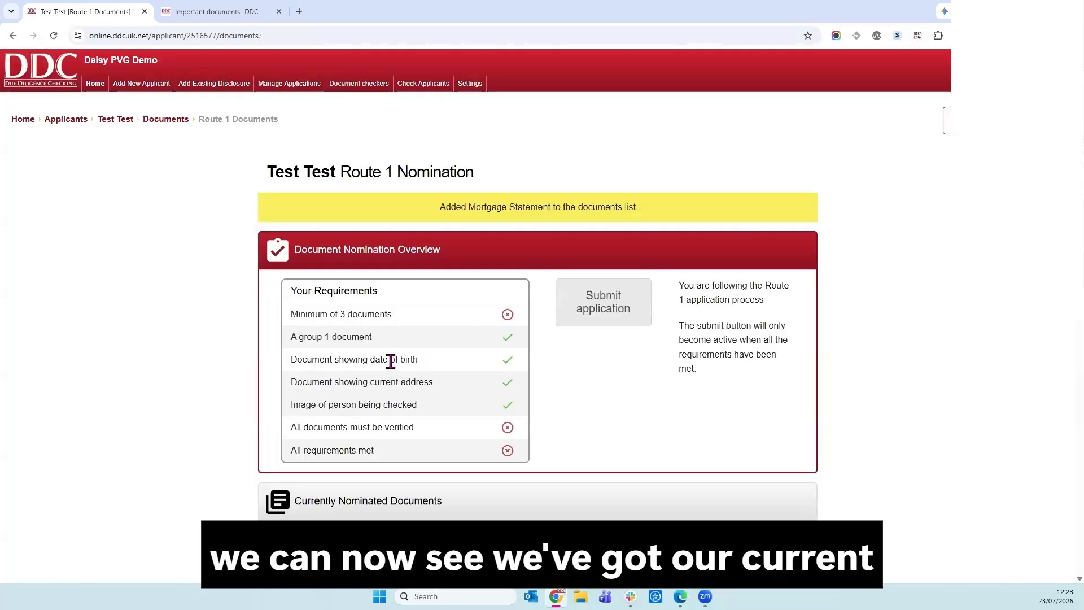
{"action": "scroll", "coordinate": [828, 324], "scroll_direction": "down", "scroll_amount": 3}
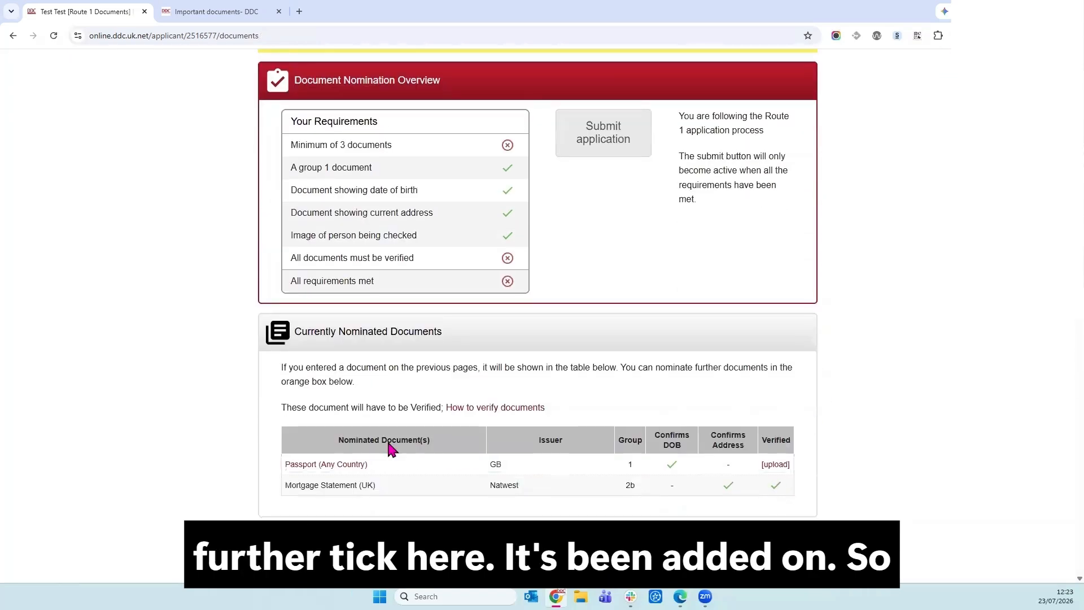
{"action": "scroll", "coordinate": [373, 452], "scroll_direction": "down", "scroll_amount": 1}
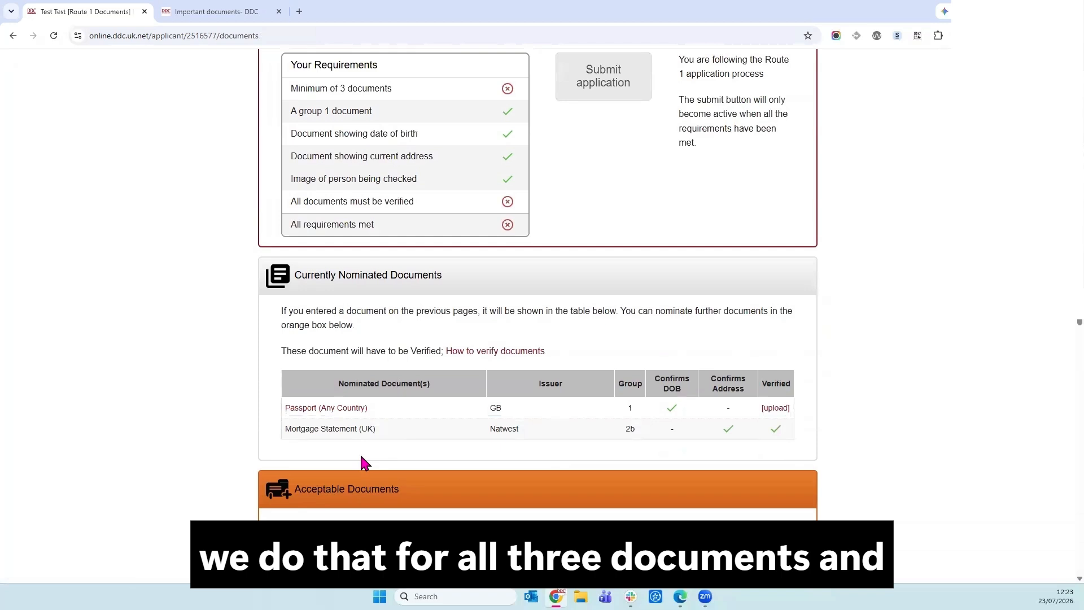
{"action": "scroll", "coordinate": [364, 463], "scroll_direction": "up", "scroll_amount": 1}
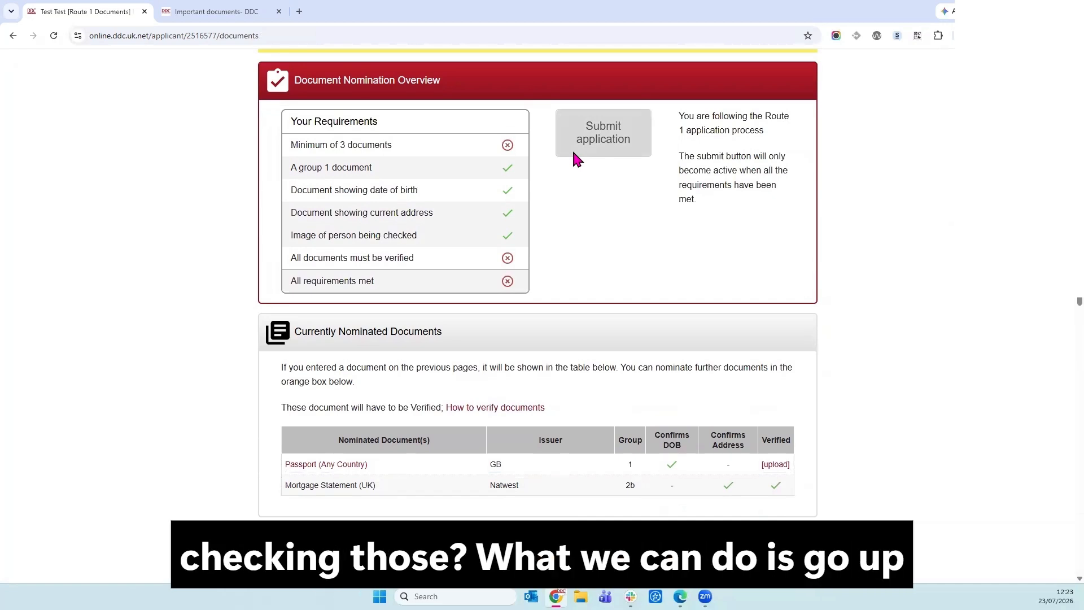
{"action": "scroll", "coordinate": [121, 333], "scroll_direction": "up", "scroll_amount": 2}
{"action": "scroll", "coordinate": [121, 331], "scroll_direction": "up", "scroll_amount": 2}
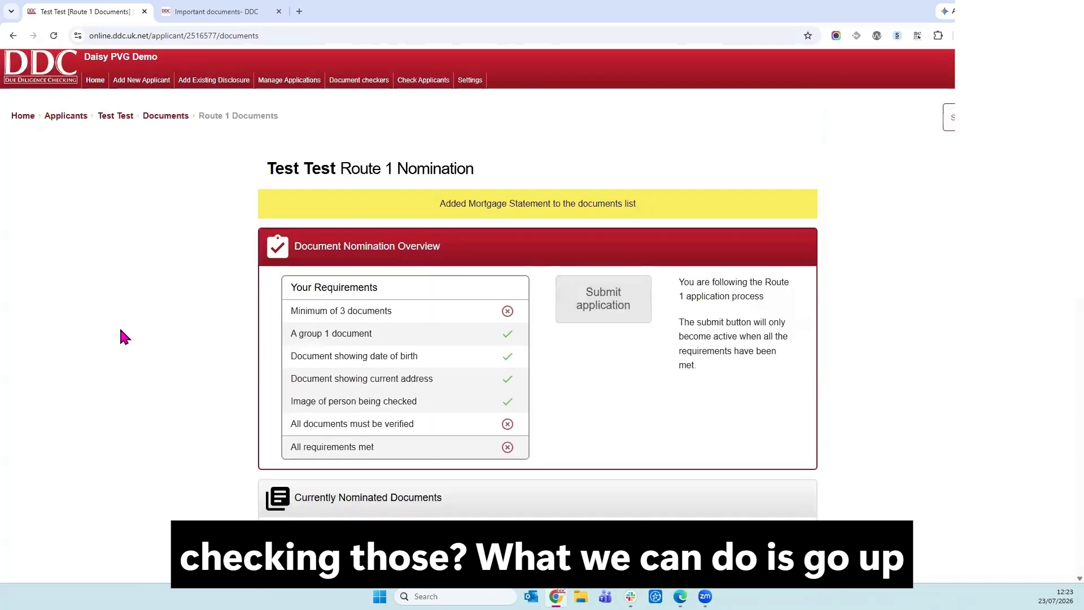
{"action": "mouse_move", "coordinate": [423, 98]}
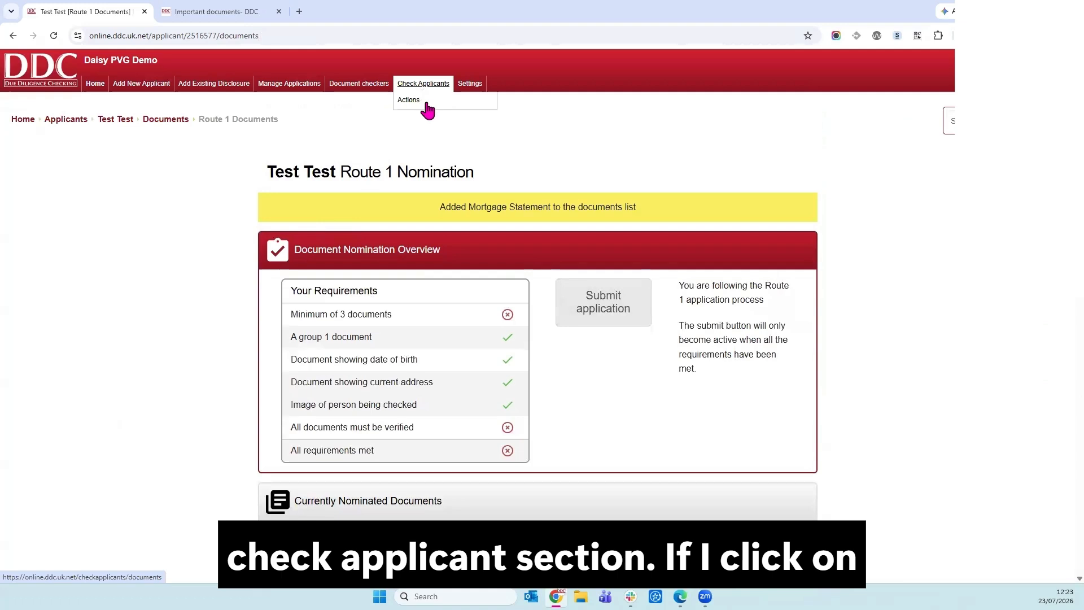
Filter Check Applicants to Ready for Check, open the second applicant, and start verifying their passport.
{"action": "left_click", "coordinate": [426, 106]}
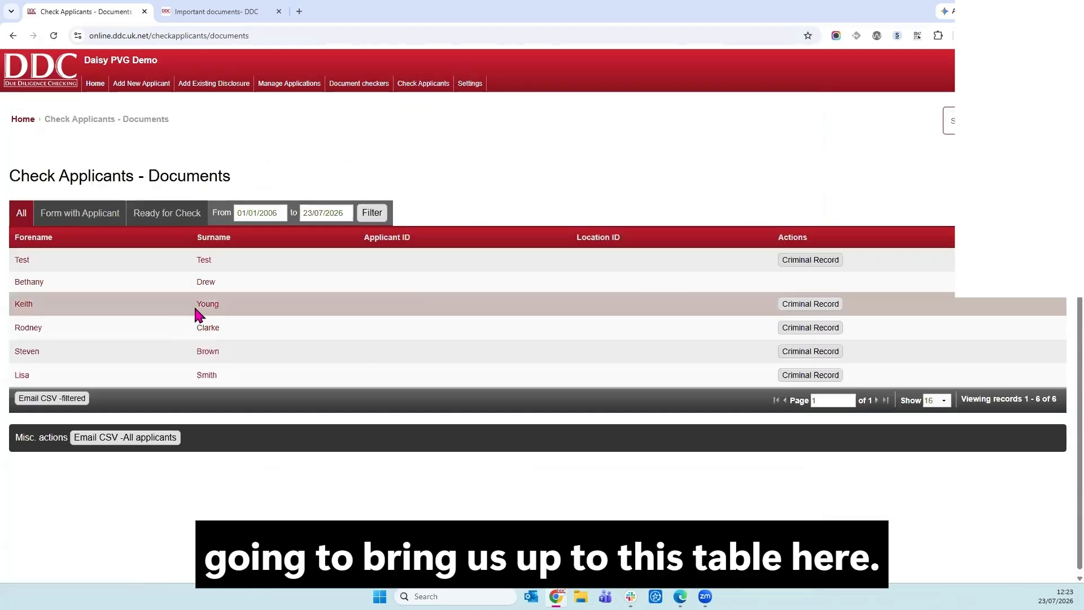
{"action": "left_click", "coordinate": [172, 225]}
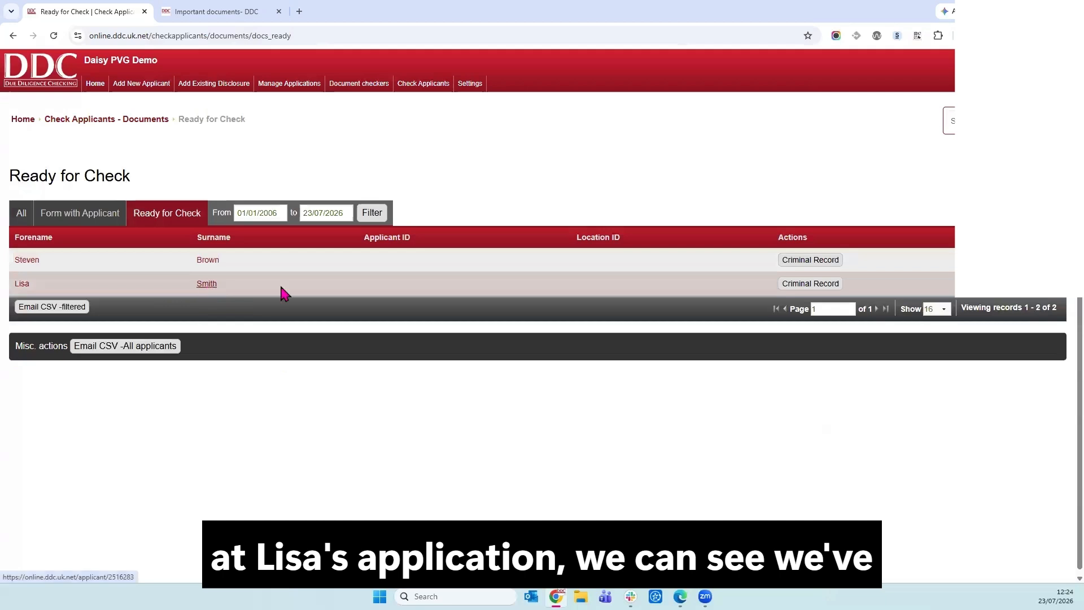
{"action": "left_click", "coordinate": [794, 289]}
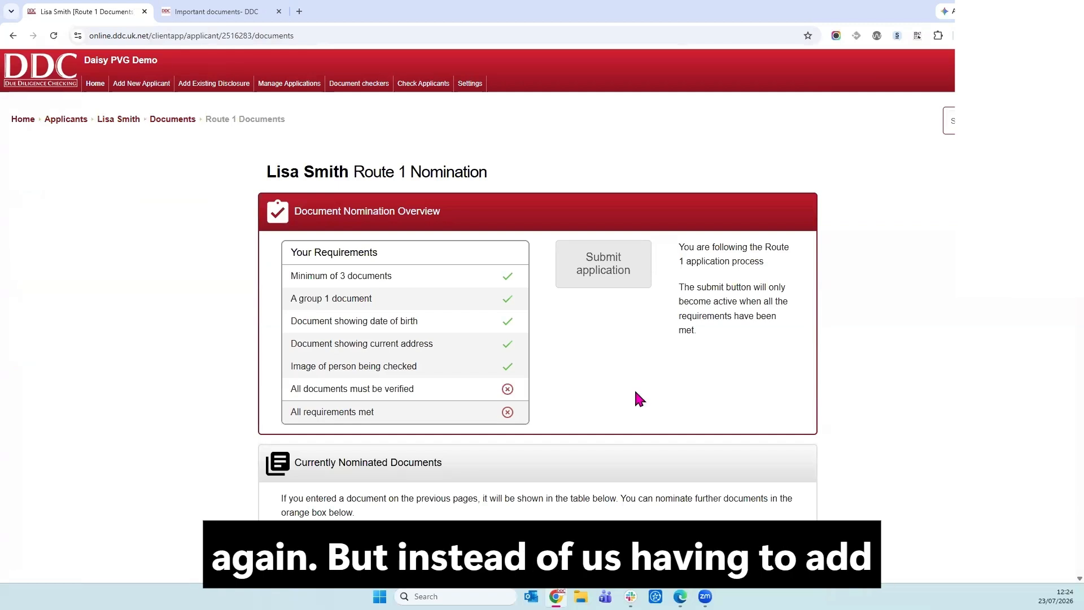
{"action": "scroll", "coordinate": [636, 392], "scroll_direction": "down", "scroll_amount": 2}
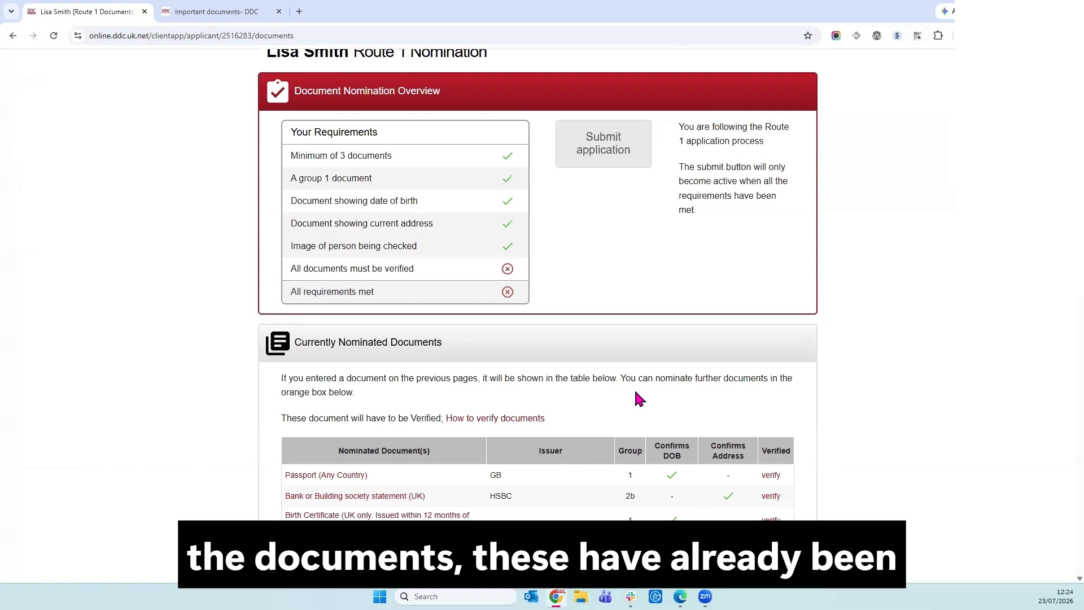
{"action": "scroll", "coordinate": [637, 398], "scroll_direction": "down", "scroll_amount": 1}
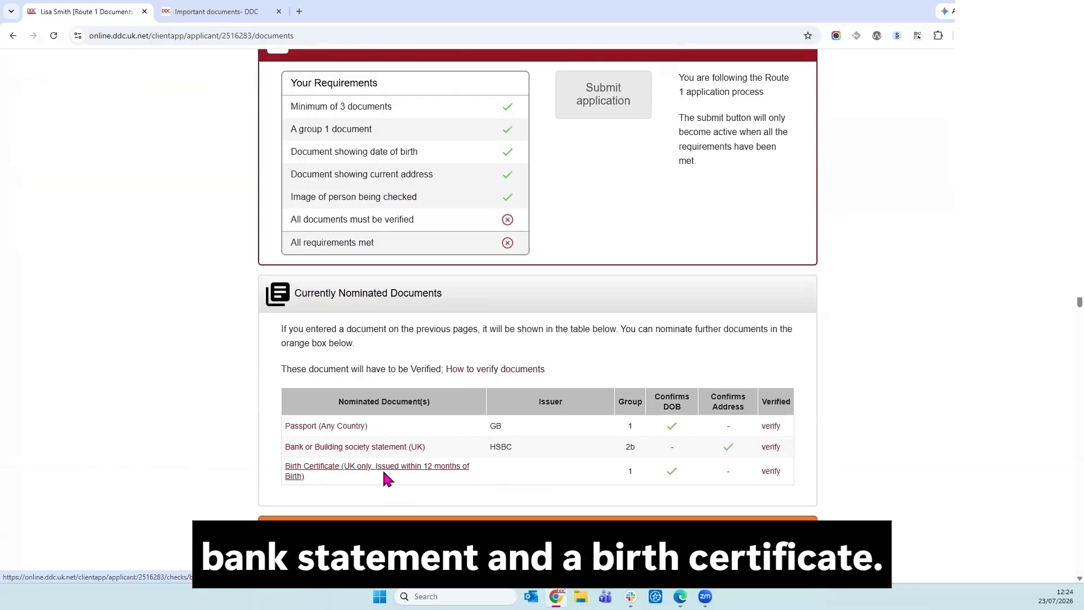
{"action": "left_click", "coordinate": [771, 426]}
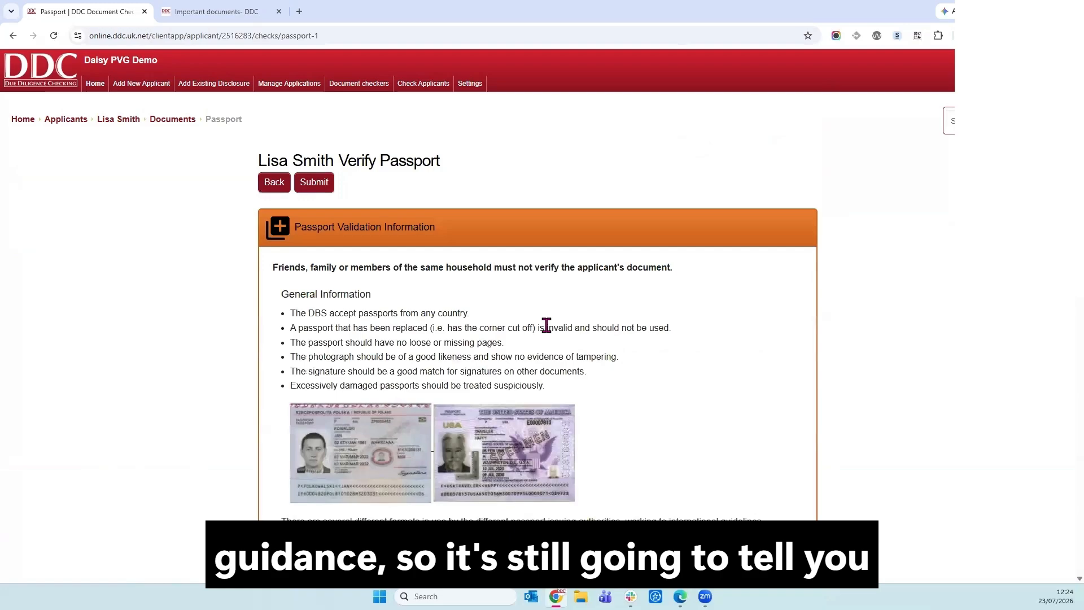
Confirm the passport photo likeness, matching number, validity, and that the corner isn't cut off.
{"action": "scroll", "coordinate": [546, 326], "scroll_direction": "down", "scroll_amount": 3}
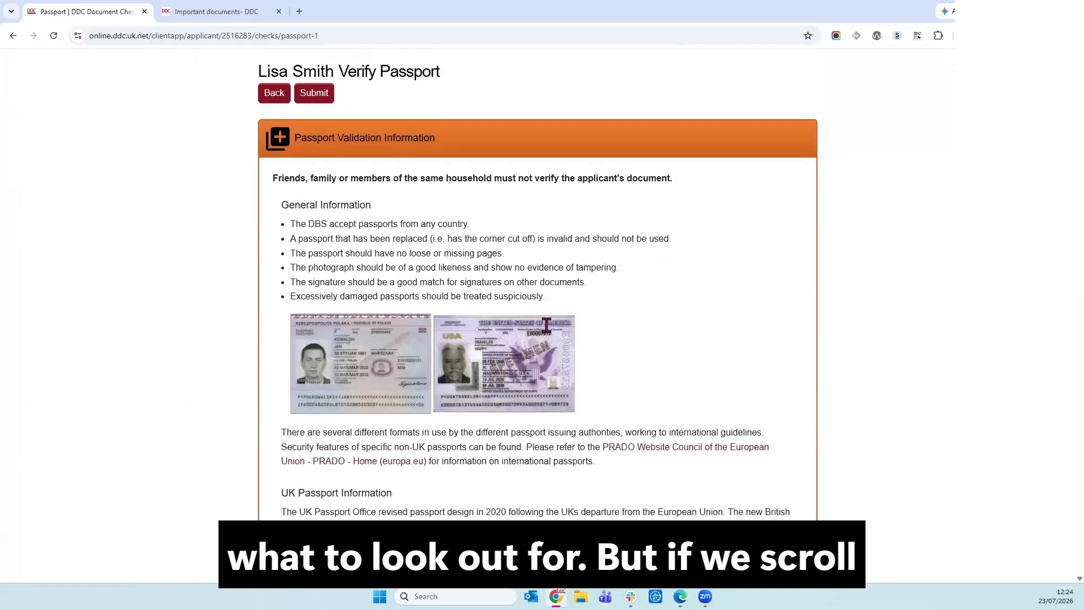
{"action": "scroll", "coordinate": [546, 325], "scroll_direction": "down", "scroll_amount": 6}
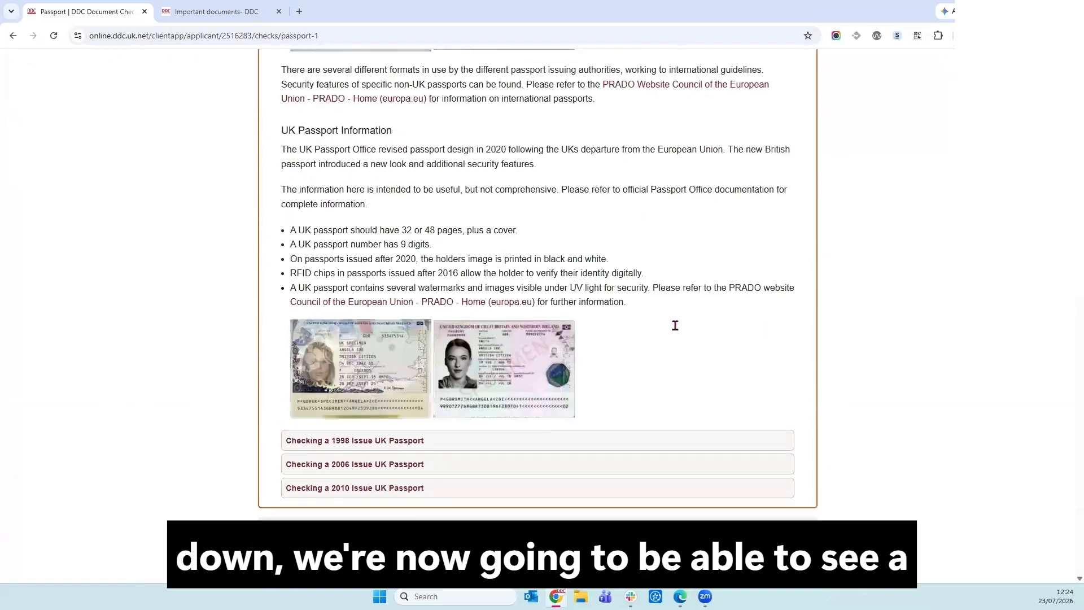
{"action": "scroll", "coordinate": [798, 359], "scroll_direction": "down", "scroll_amount": 4}
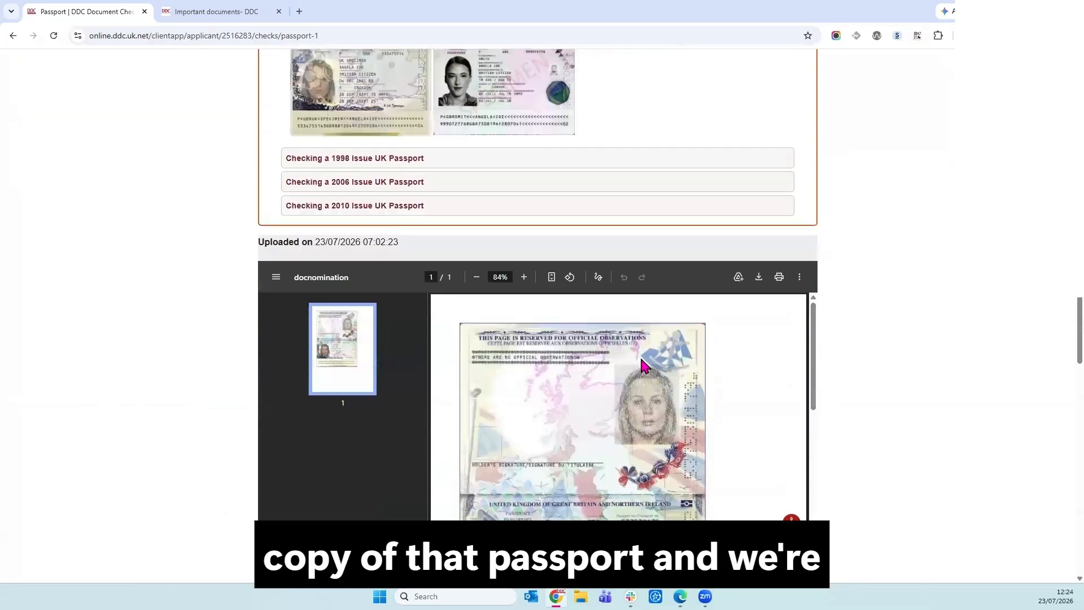
{"action": "scroll", "coordinate": [643, 364], "scroll_direction": "down", "scroll_amount": 5}
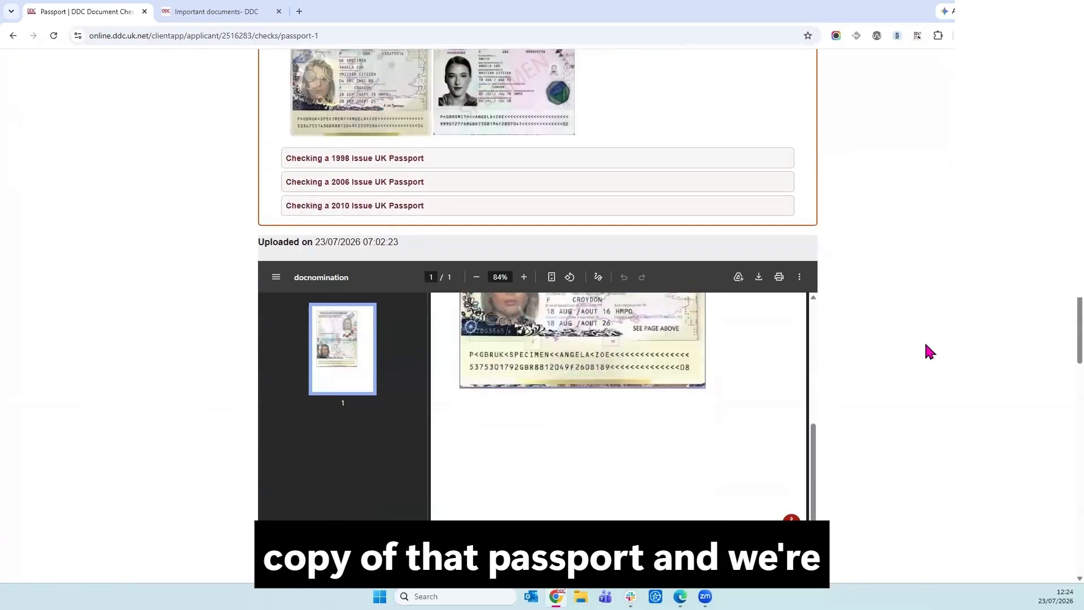
{"action": "scroll", "coordinate": [534, 469], "scroll_direction": "down", "scroll_amount": 5}
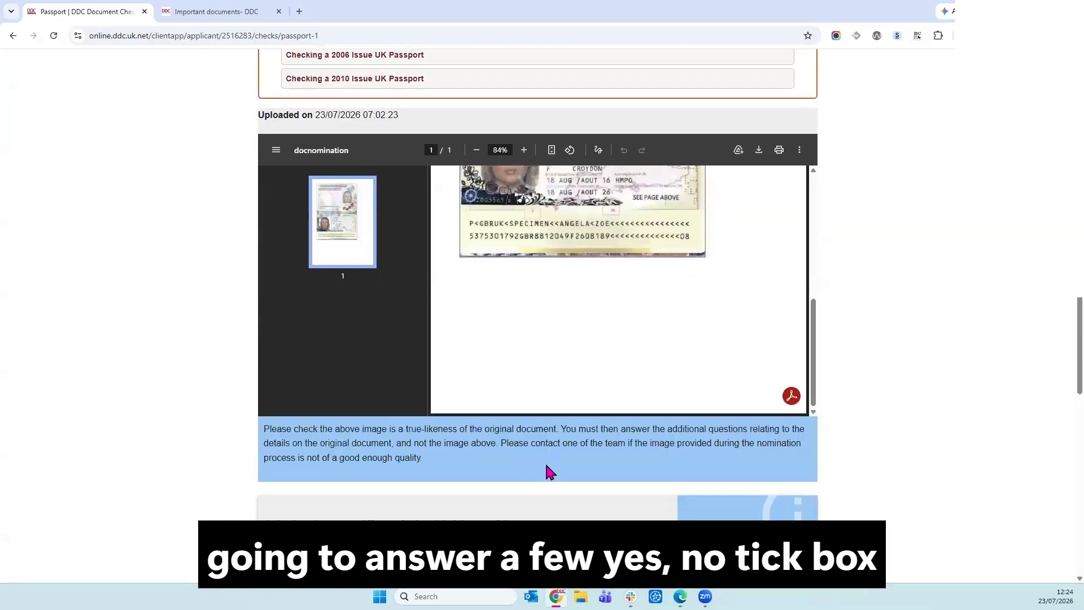
{"action": "scroll", "coordinate": [544, 459], "scroll_direction": "down", "scroll_amount": 4}
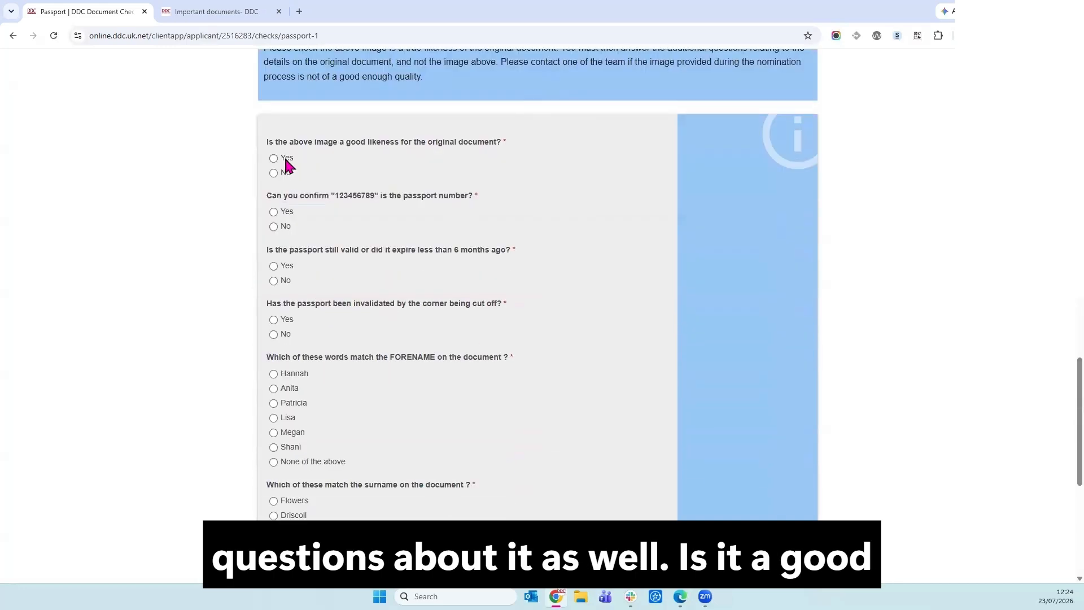
{"action": "left_click", "coordinate": [285, 161]}
{"action": "left_click", "coordinate": [286, 213]}
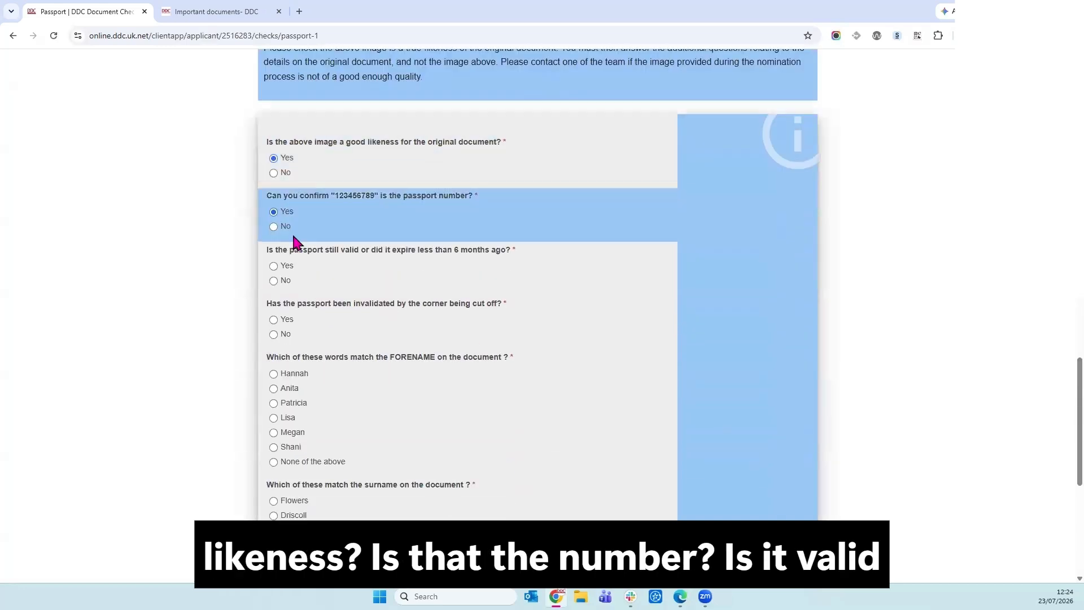
{"action": "left_click", "coordinate": [282, 266]}
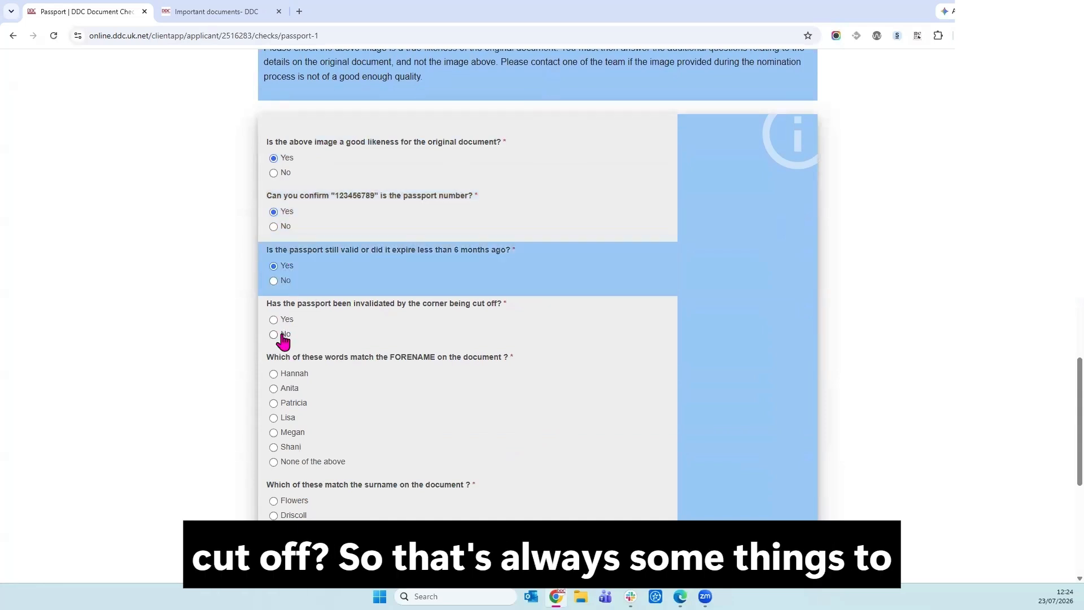
{"action": "left_click", "coordinate": [282, 337]}
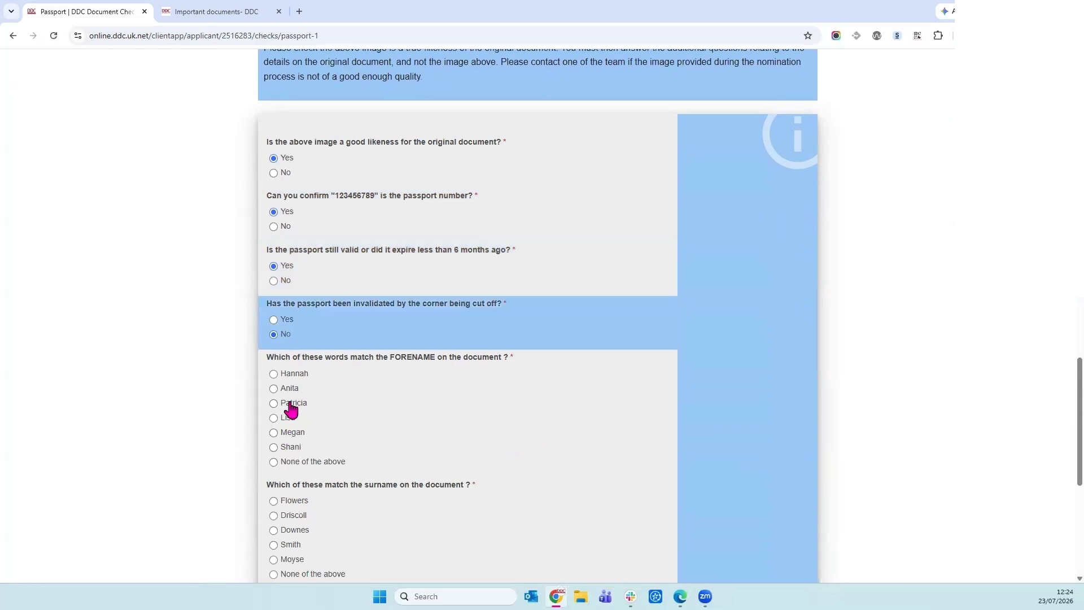
{"action": "left_click", "coordinate": [287, 418]}
{"action": "scroll", "coordinate": [328, 432], "scroll_direction": "down", "scroll_amount": 2}
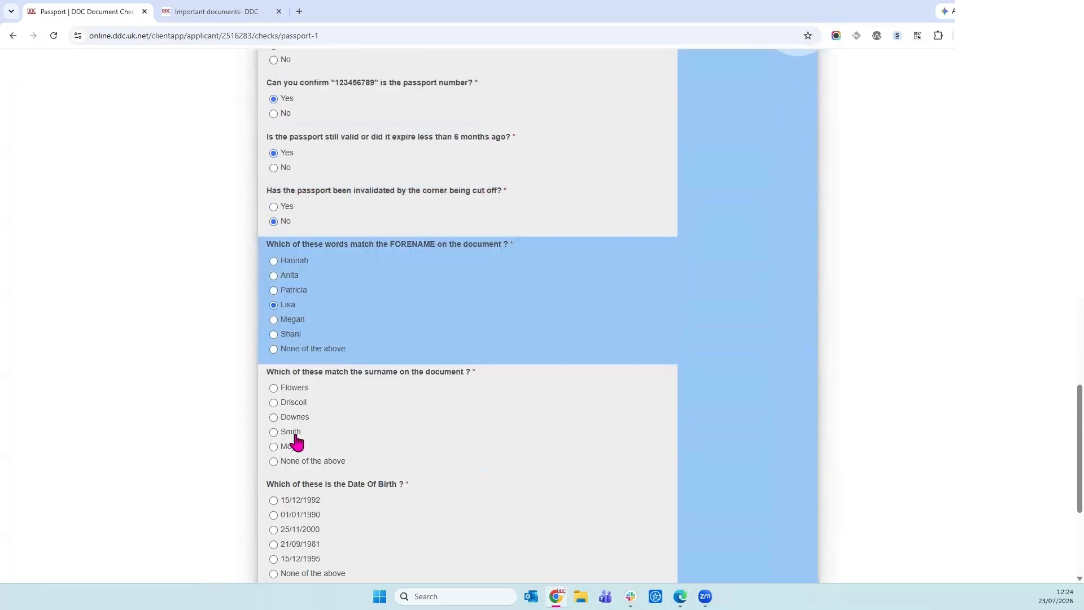
{"action": "left_click", "coordinate": [293, 434]}
{"action": "scroll", "coordinate": [406, 395], "scroll_direction": "down", "scroll_amount": 4}
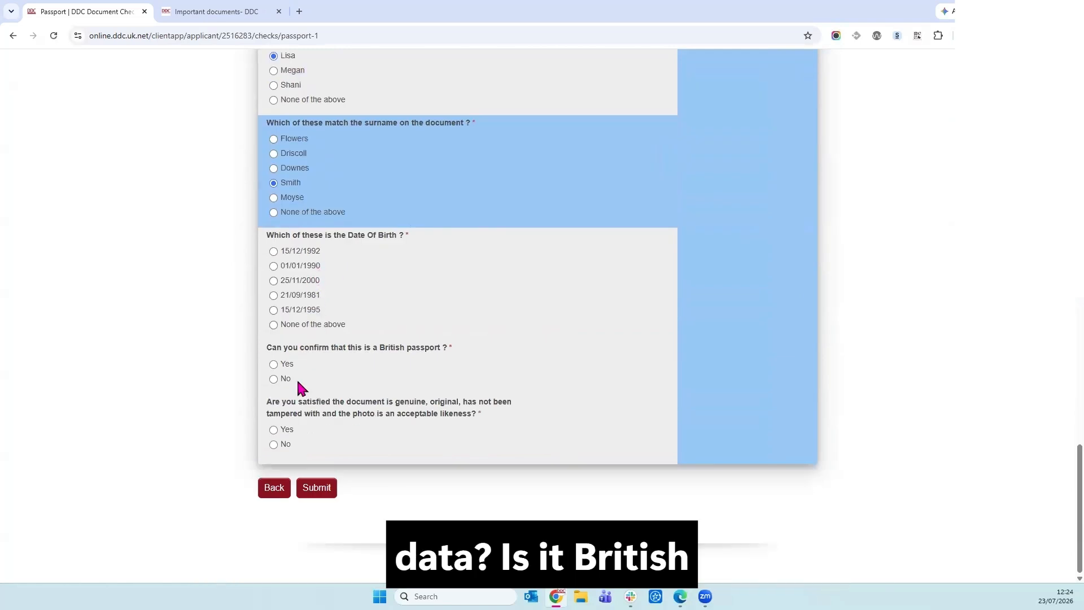
{"action": "left_click", "coordinate": [282, 365]}
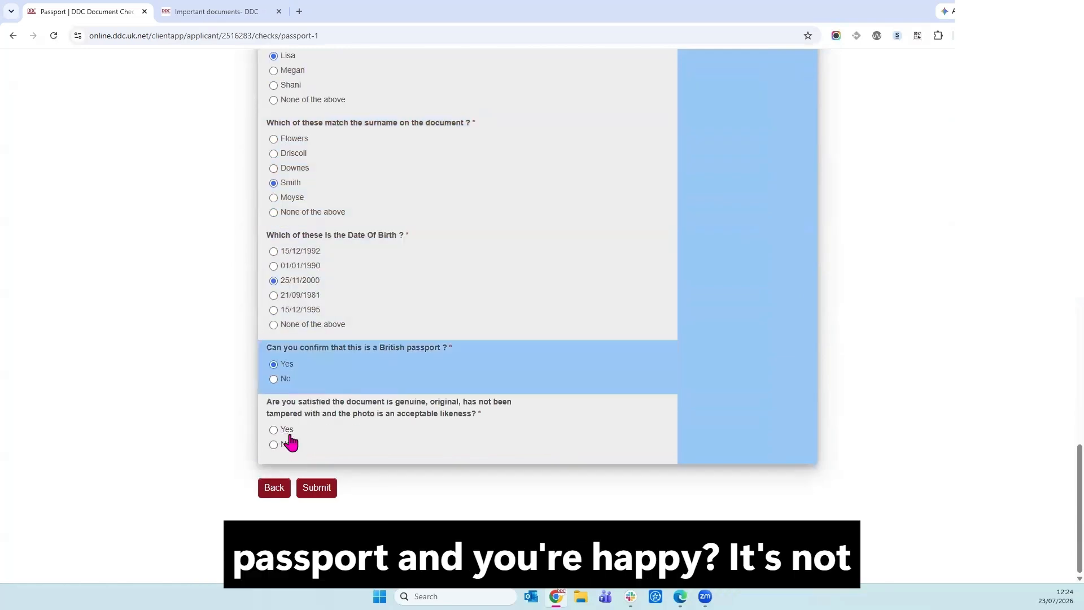
{"action": "left_click", "coordinate": [287, 435]}
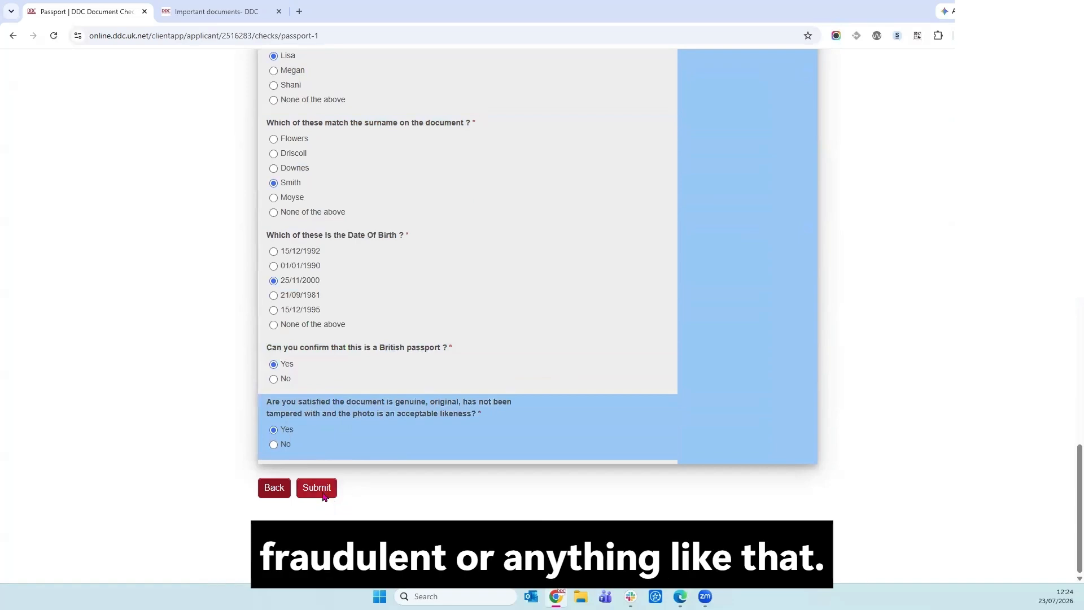
{"action": "left_click", "coordinate": [323, 495]}
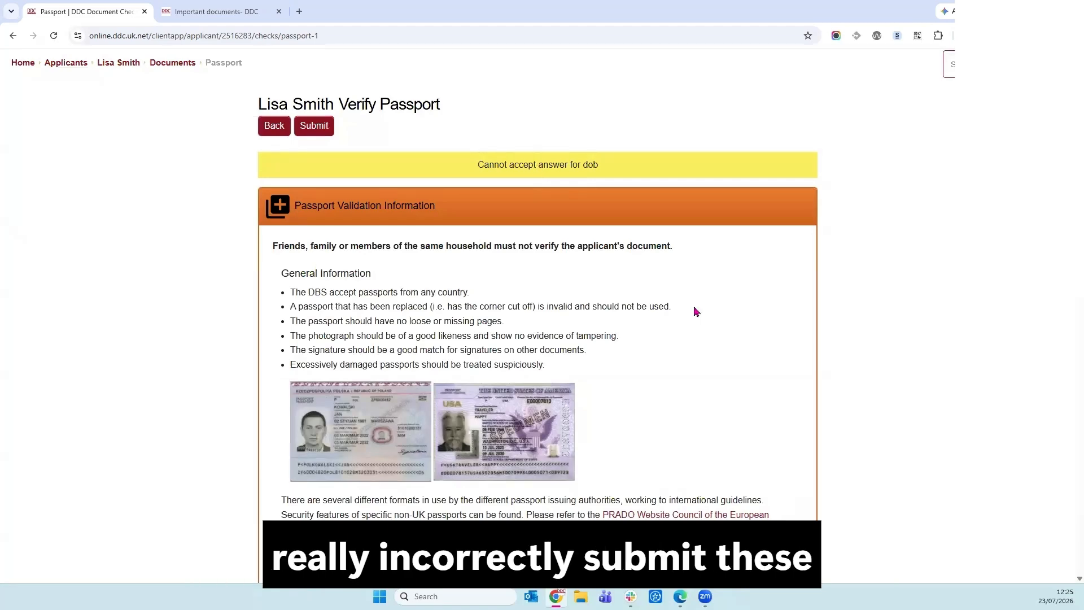
Change the passport's date of birth answer to 01/01/1990 and resubmit it.
{"action": "scroll", "coordinate": [695, 308], "scroll_direction": "down", "scroll_amount": 4}
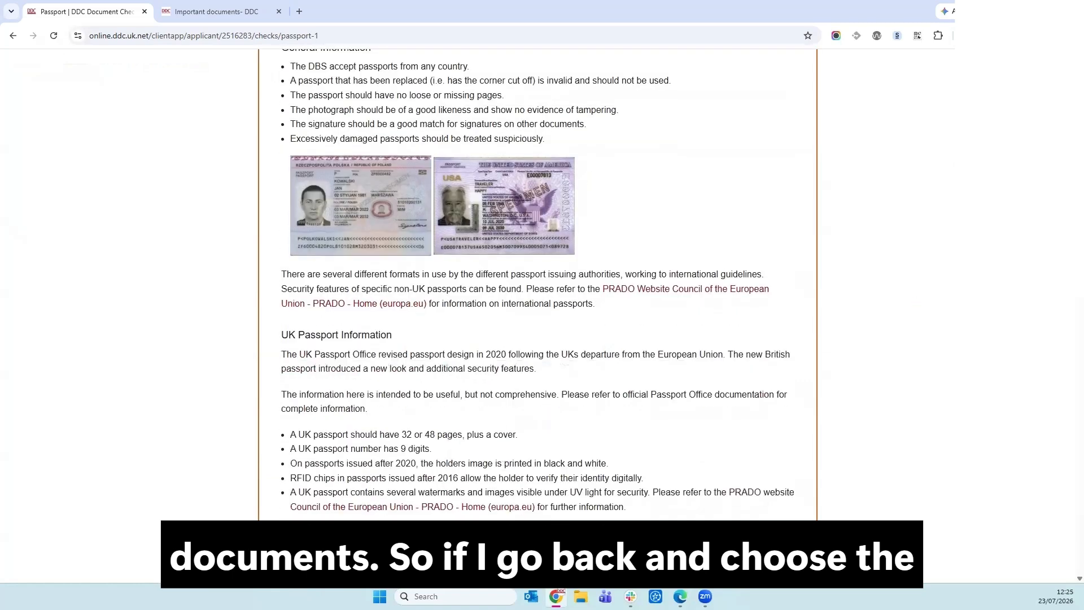
{"action": "scroll", "coordinate": [1068, 424], "scroll_direction": "down", "scroll_amount": 7}
{"action": "scroll", "coordinate": [1067, 462], "scroll_direction": "down", "scroll_amount": 2}
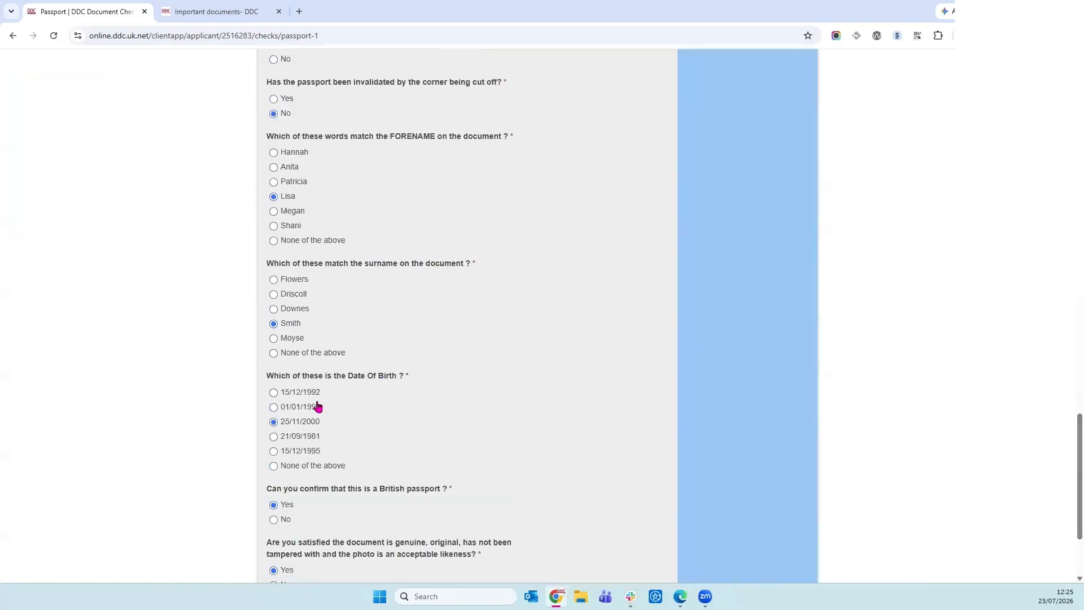
{"action": "left_click", "coordinate": [313, 415]}
{"action": "scroll", "coordinate": [629, 412], "scroll_direction": "down", "scroll_amount": 3}
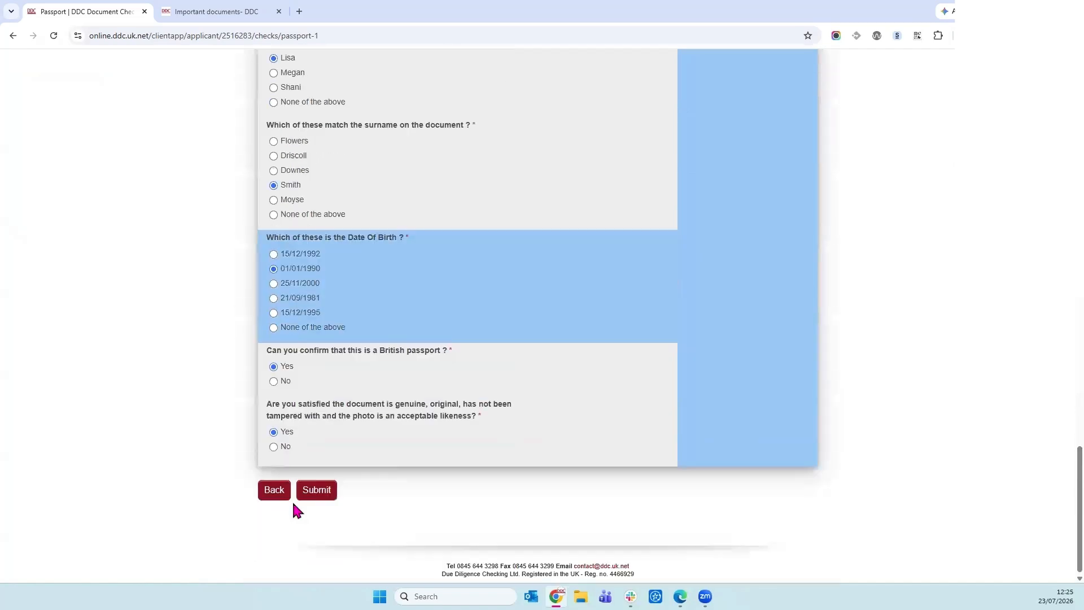
{"action": "left_click", "coordinate": [332, 489]}
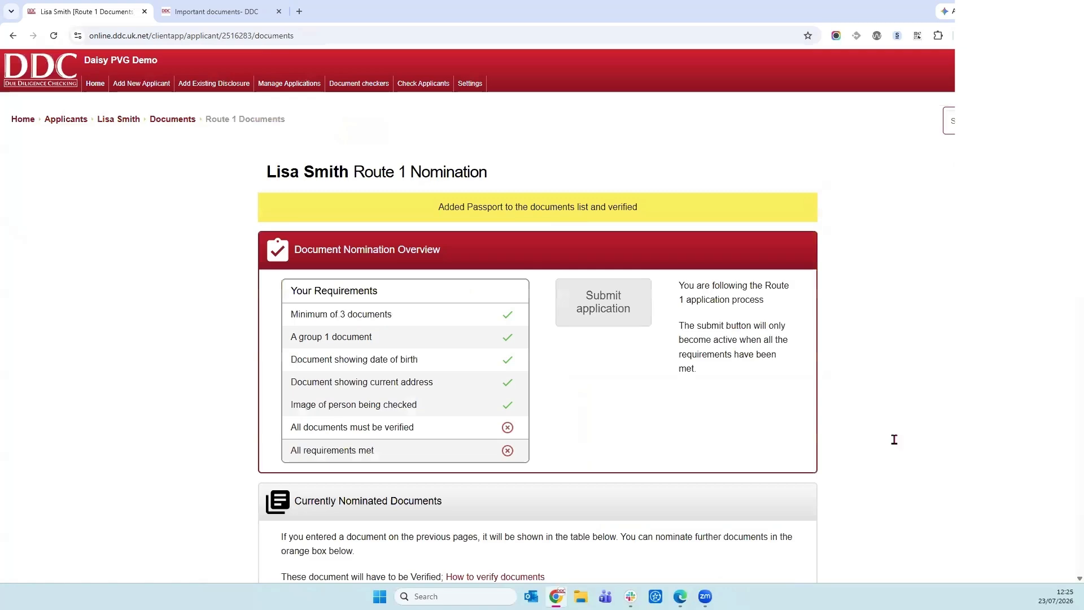
Check the passport shows as verified, then start the bank statement verification.
{"action": "scroll", "coordinate": [777, 286], "scroll_direction": "down", "scroll_amount": 1}
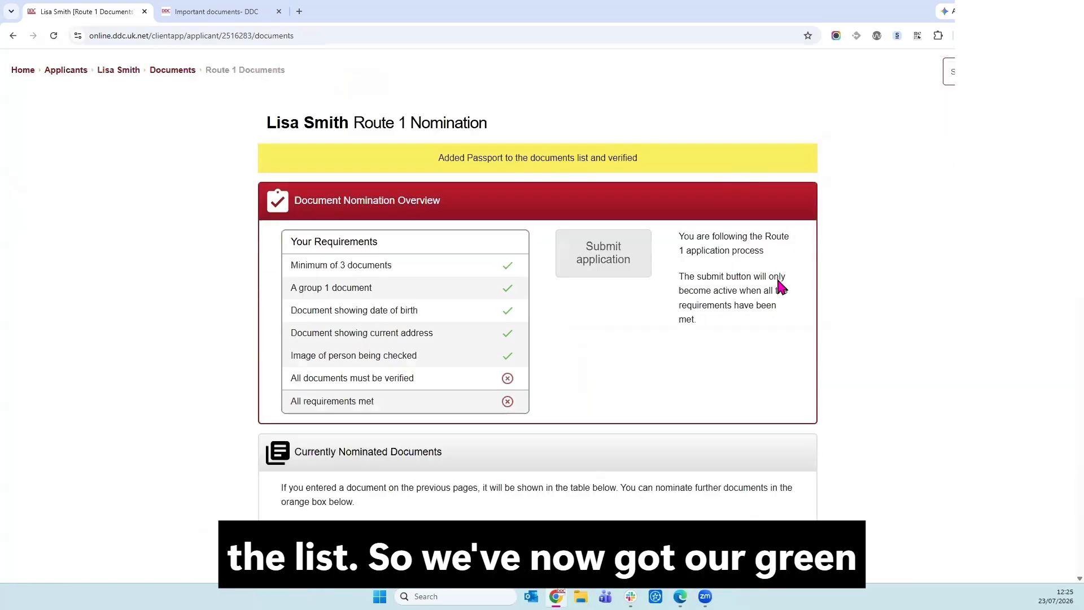
{"action": "scroll", "coordinate": [810, 361], "scroll_direction": "up", "scroll_amount": 1}
{"action": "scroll", "coordinate": [814, 374], "scroll_direction": "down", "scroll_amount": 5}
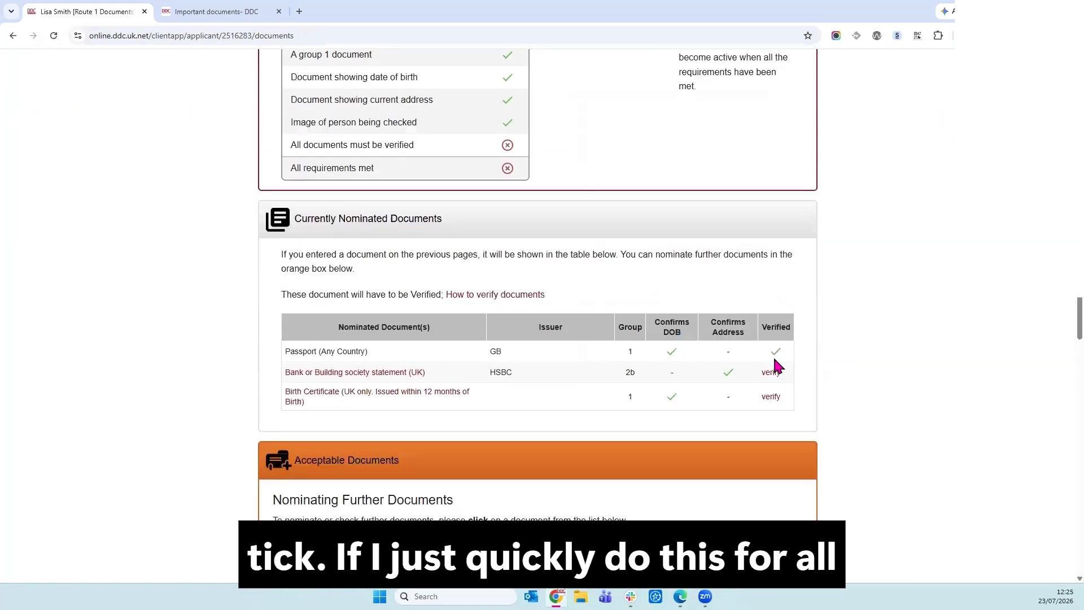
{"action": "left_click", "coordinate": [770, 372]}
Answer that the bank statement is a good likeness, with matching forename initial and surname.
{"action": "scroll", "coordinate": [408, 397], "scroll_direction": "down", "scroll_amount": 1}
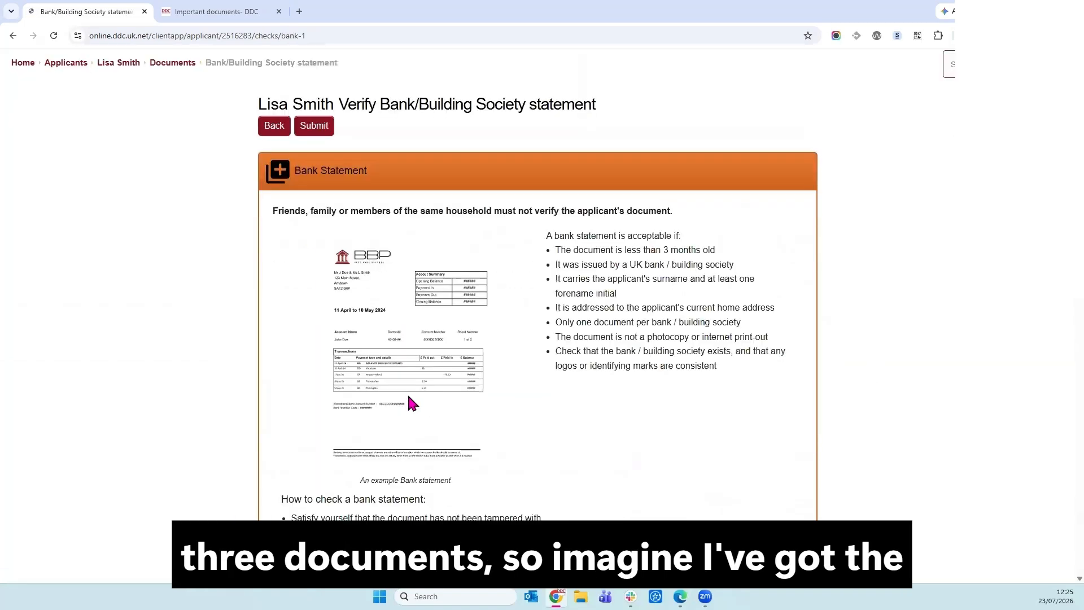
{"action": "scroll", "coordinate": [410, 402], "scroll_direction": "down", "scroll_amount": 6}
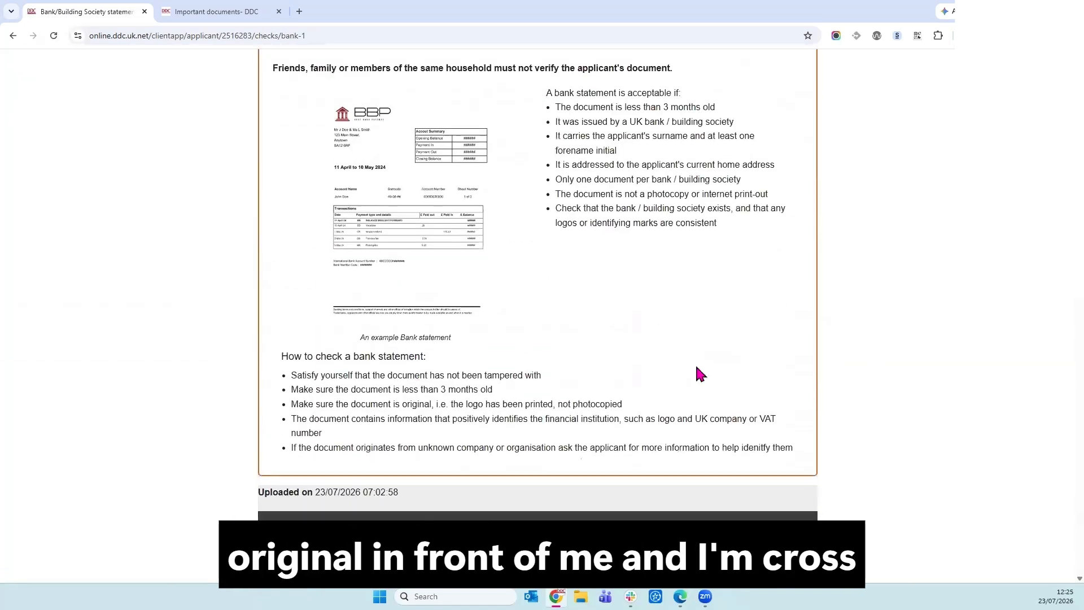
{"action": "scroll", "coordinate": [816, 372], "scroll_direction": "up", "scroll_amount": 1}
{"action": "scroll", "coordinate": [820, 370], "scroll_direction": "down", "scroll_amount": 4}
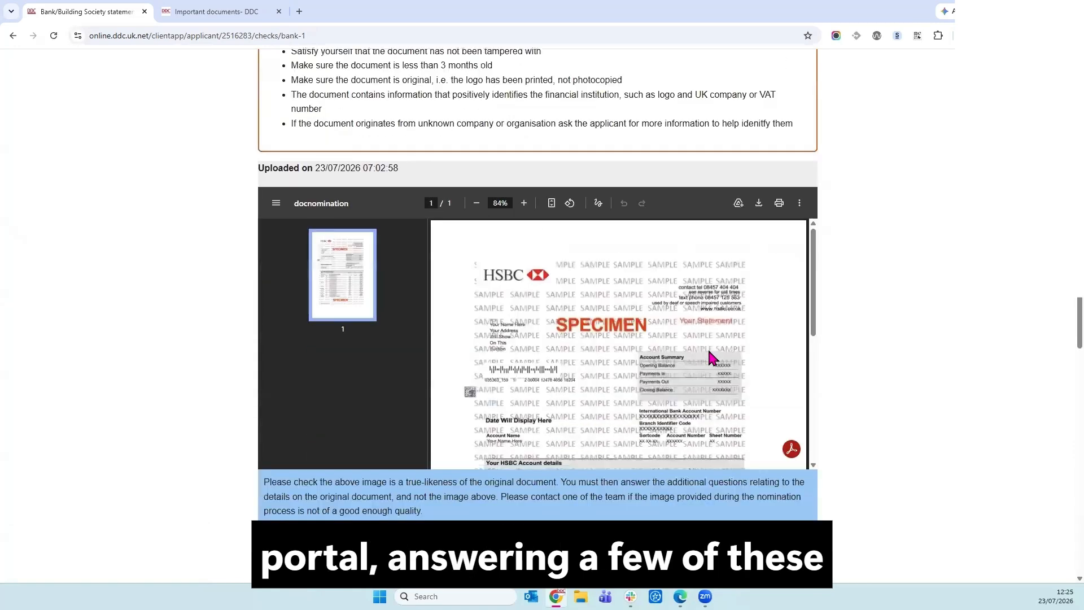
{"action": "scroll", "coordinate": [810, 382], "scroll_direction": "down", "scroll_amount": 3}
{"action": "scroll", "coordinate": [852, 390], "scroll_direction": "up", "scroll_amount": 1}
{"action": "scroll", "coordinate": [162, 117], "scroll_direction": "down", "scroll_amount": 8}
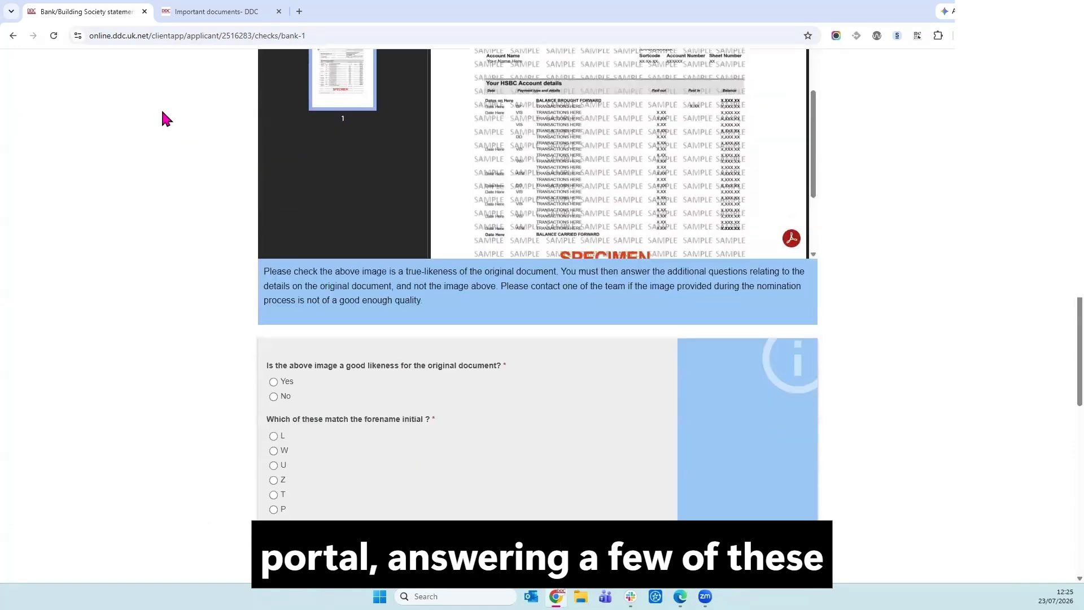
{"action": "left_click", "coordinate": [291, 155]}
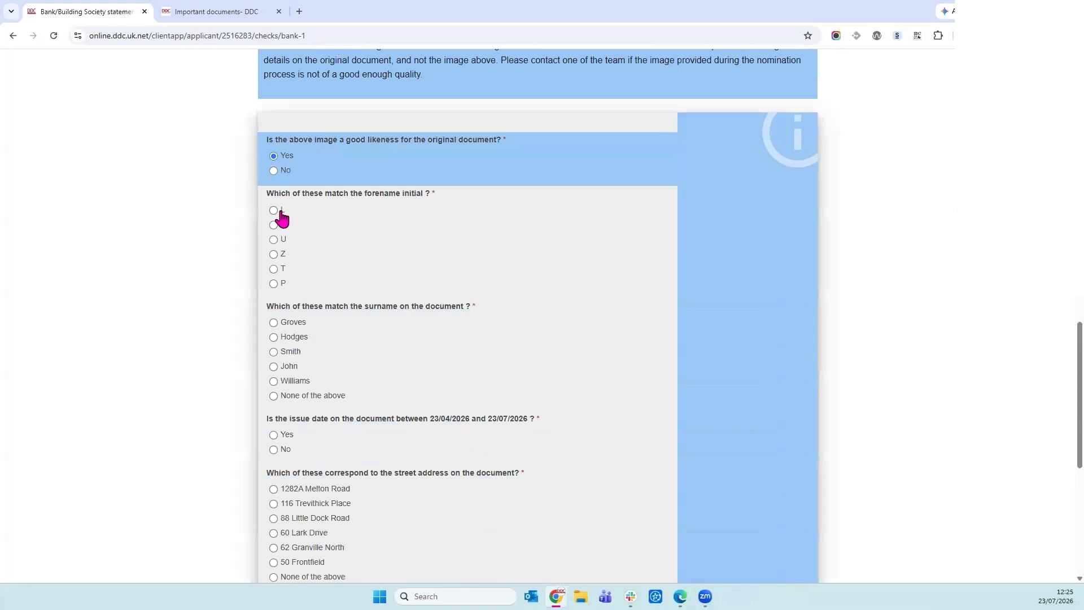
{"action": "left_click", "coordinate": [277, 211]}
{"action": "left_click", "coordinate": [286, 352]}
Confirm the statement's issue date, street, town and postcode match, and submit the answers.
{"action": "scroll", "coordinate": [371, 362], "scroll_direction": "down", "scroll_amount": 1}
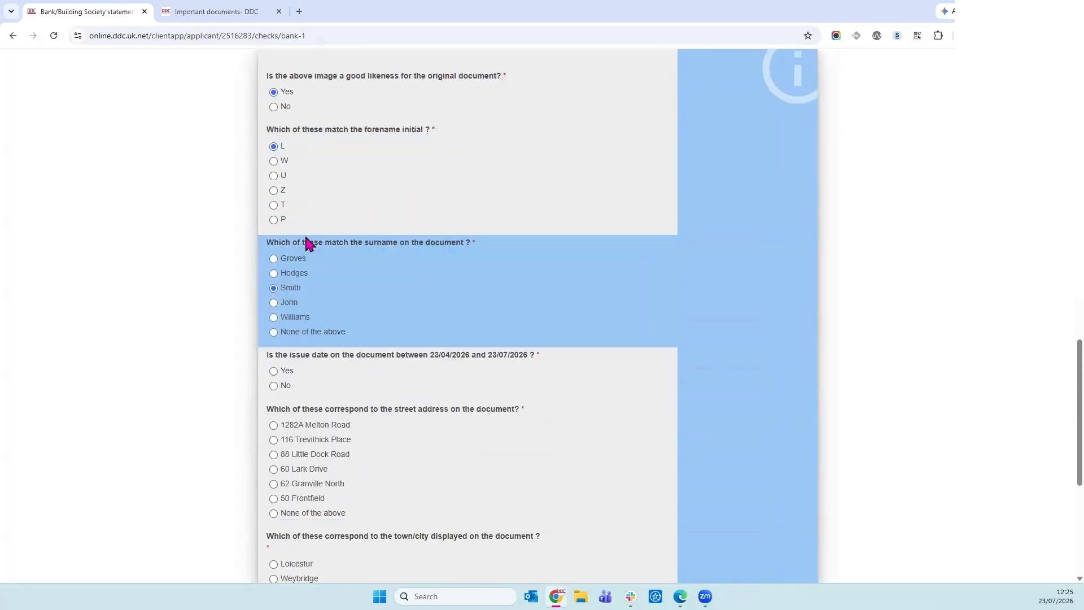
{"action": "scroll", "coordinate": [307, 243], "scroll_direction": "down", "scroll_amount": 3}
{"action": "left_click", "coordinate": [288, 210]}
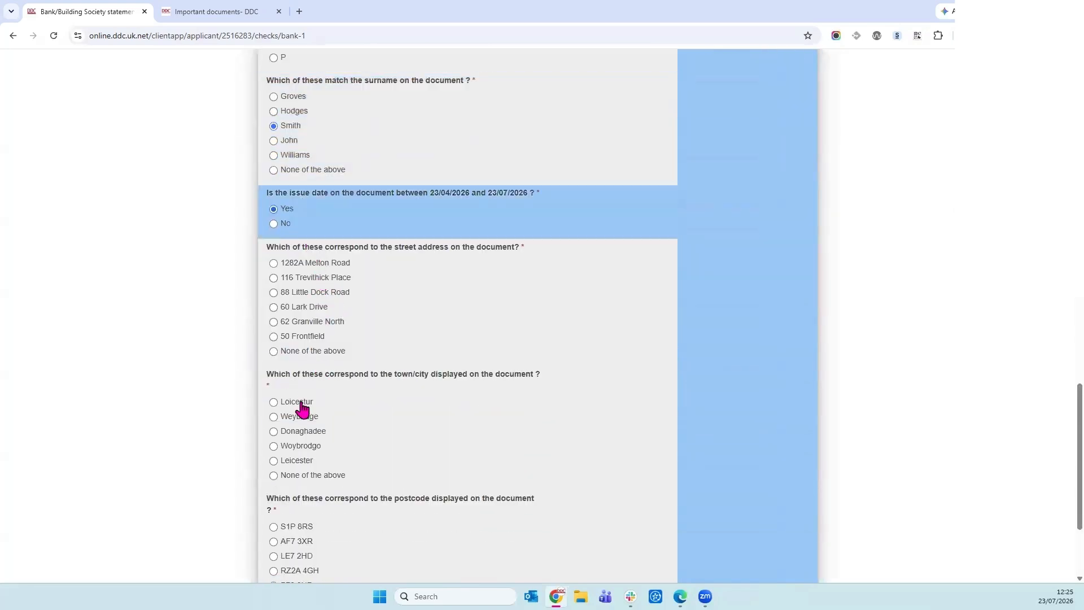
{"action": "left_click", "coordinate": [304, 263]}
{"action": "left_click", "coordinate": [305, 460]}
{"action": "scroll", "coordinate": [403, 406], "scroll_direction": "down", "scroll_amount": 2}
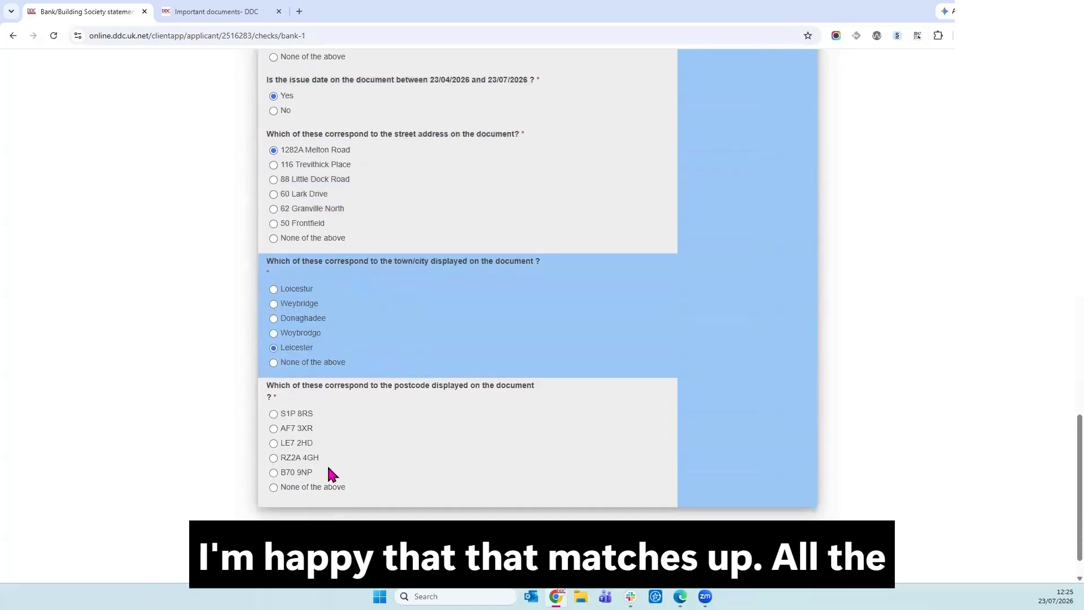
{"action": "left_click", "coordinate": [304, 442]}
{"action": "left_click", "coordinate": [542, 540]}
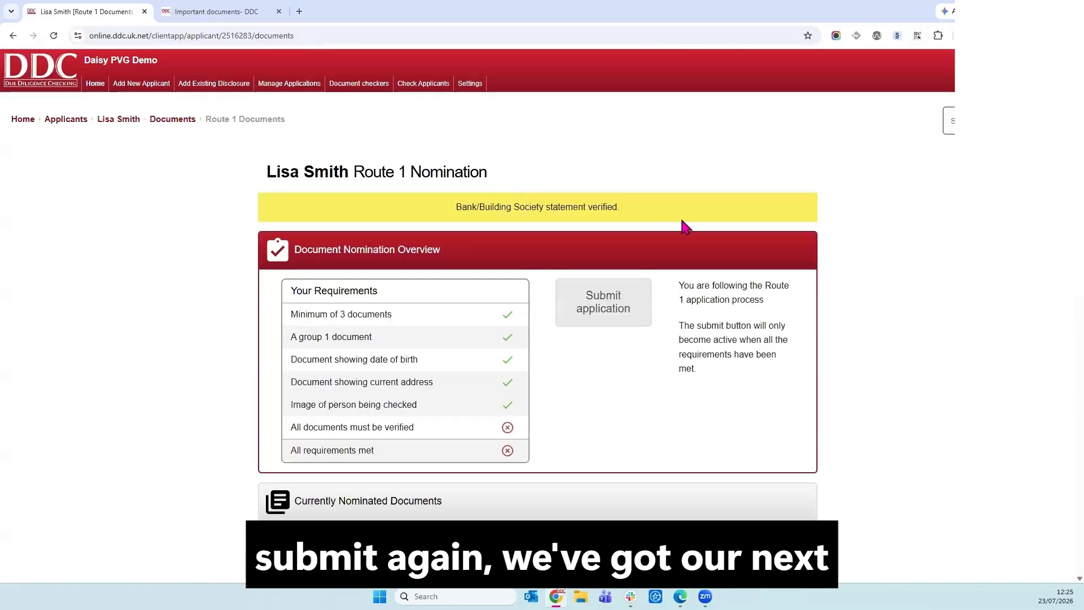
Answer that the birth certificate is a good likeness, with matching surname and forename.
{"action": "scroll", "coordinate": [685, 229], "scroll_direction": "down", "scroll_amount": 6}
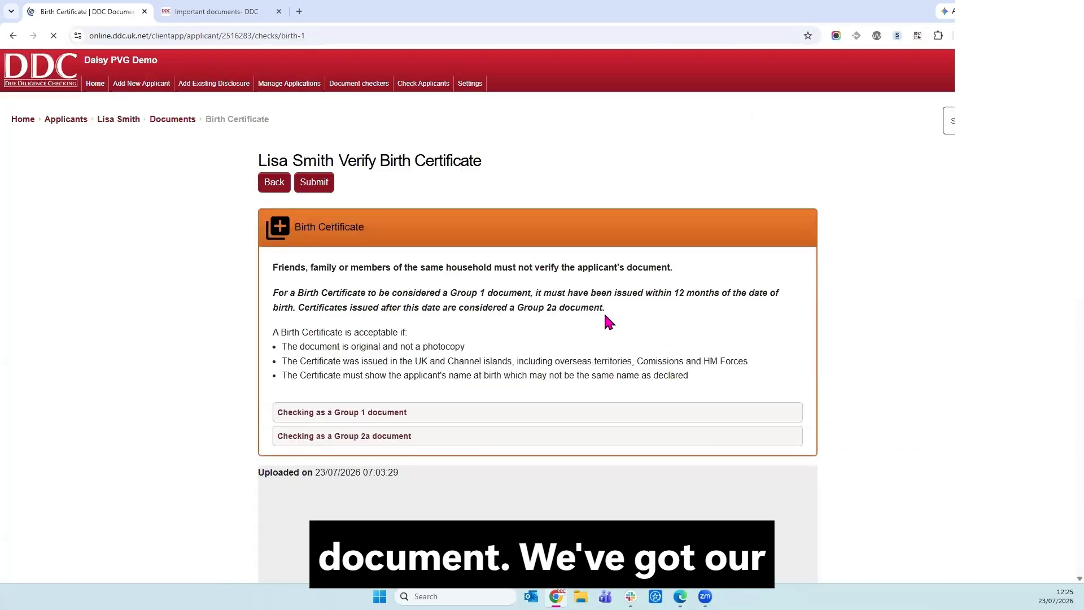
{"action": "scroll", "coordinate": [609, 322], "scroll_direction": "down", "scroll_amount": 7}
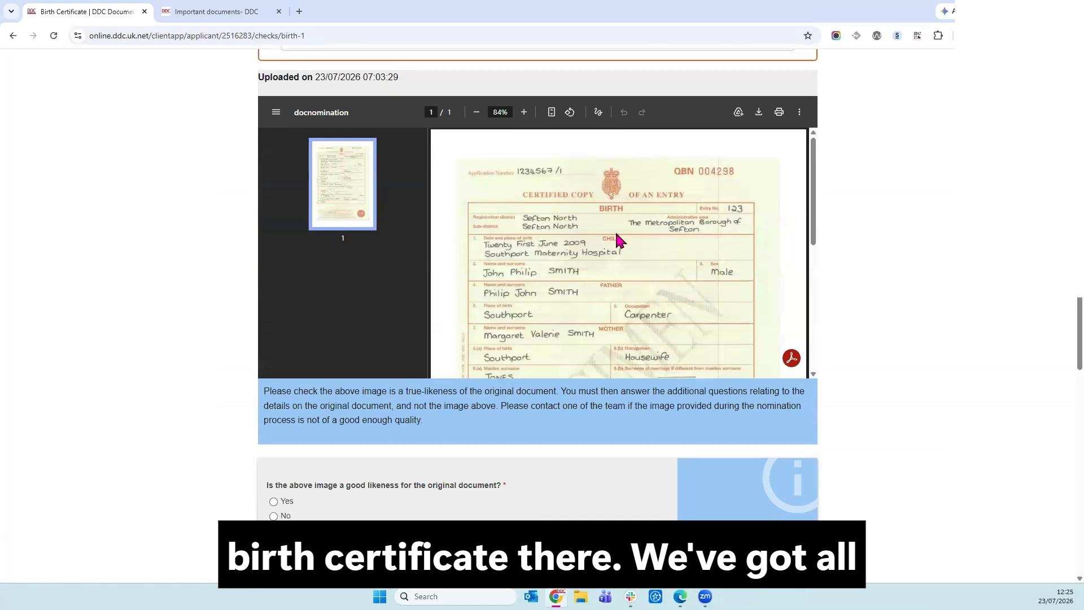
{"action": "scroll", "coordinate": [609, 271], "scroll_direction": "down", "scroll_amount": 4}
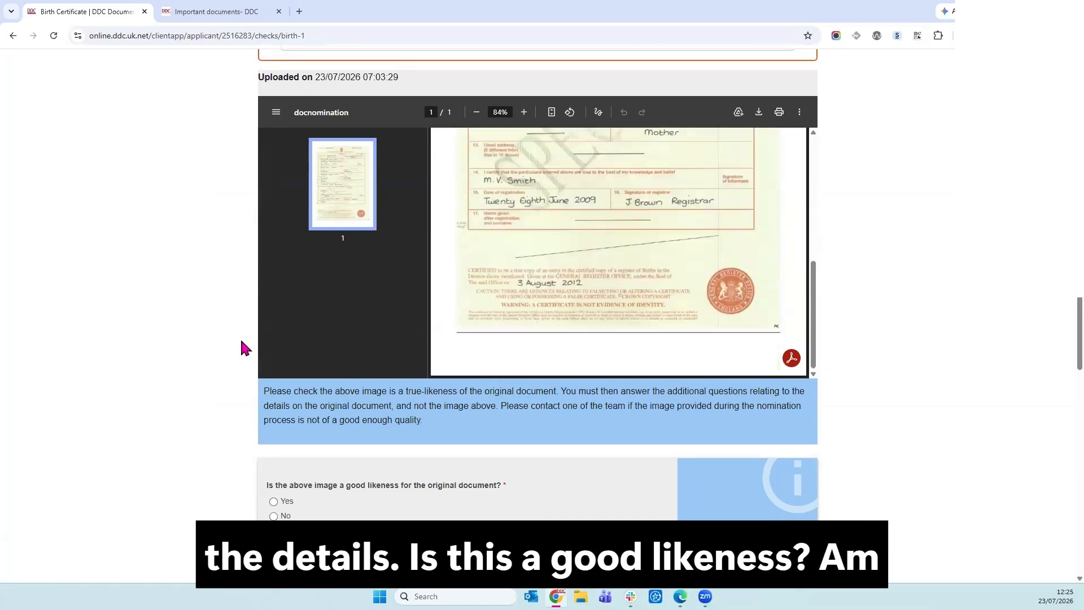
{"action": "scroll", "coordinate": [239, 337], "scroll_direction": "down", "scroll_amount": 4}
{"action": "left_click", "coordinate": [273, 275]}
{"action": "left_click", "coordinate": [274, 330]}
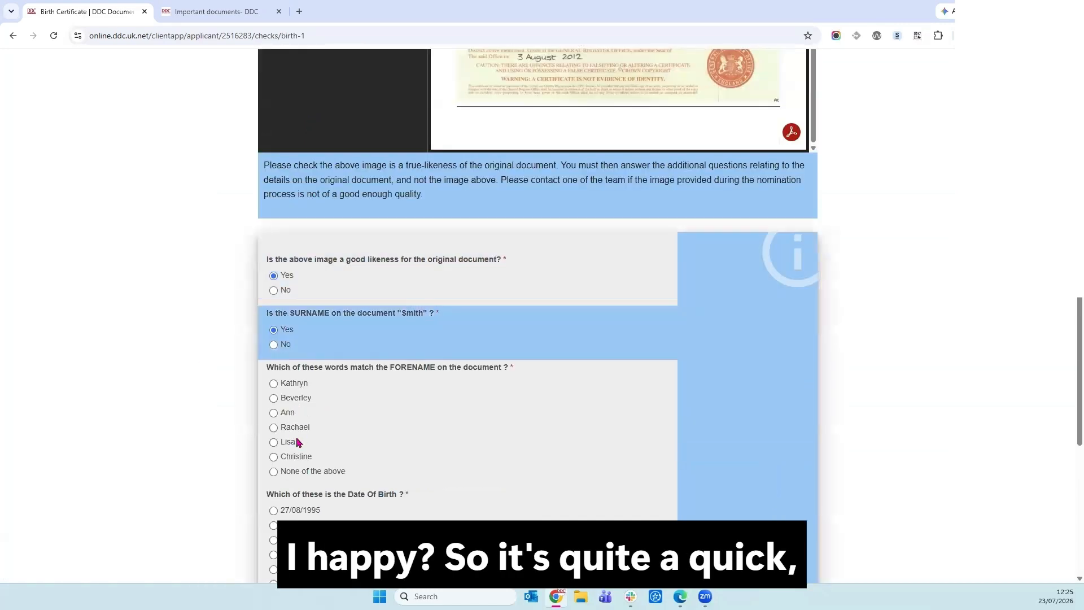
{"action": "left_click", "coordinate": [295, 442]}
Set birth date 01/01/1990, confirm place and issue date, mark it not a copy and original.
{"action": "scroll", "coordinate": [394, 406], "scroll_direction": "down", "scroll_amount": 4}
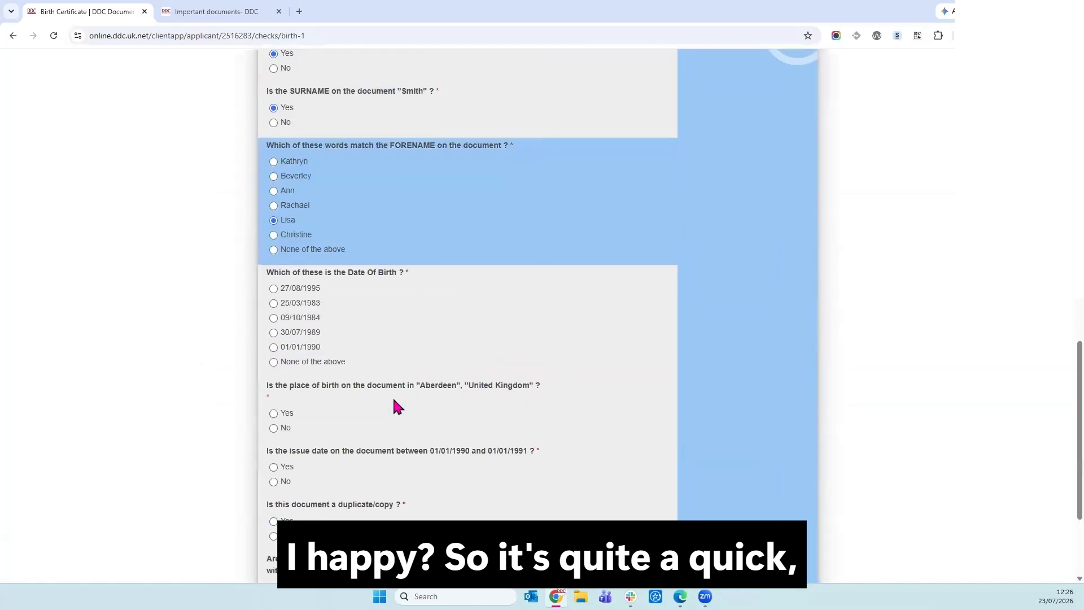
{"action": "scroll", "coordinate": [394, 407], "scroll_direction": "up", "scroll_amount": 3}
{"action": "scroll", "coordinate": [394, 406], "scroll_direction": "down", "scroll_amount": 3}
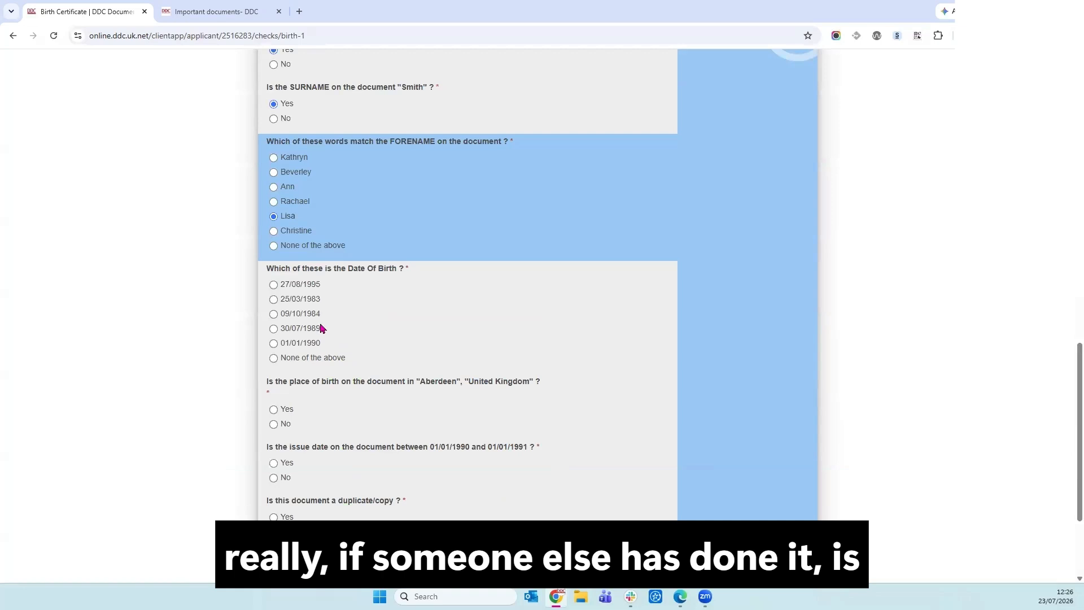
{"action": "left_click", "coordinate": [306, 345]}
{"action": "left_click", "coordinate": [276, 409]}
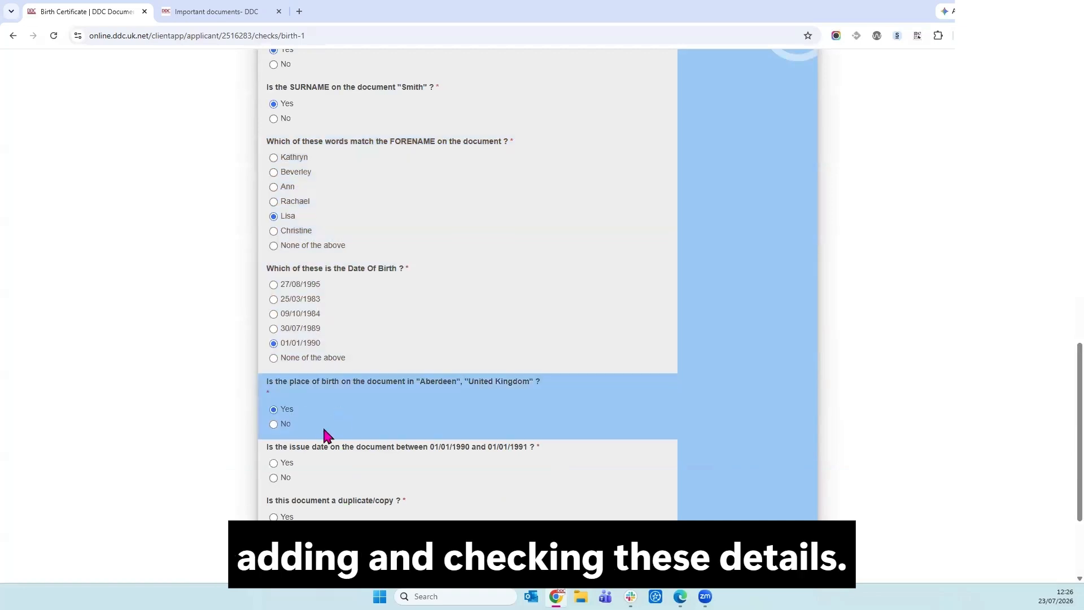
{"action": "scroll", "coordinate": [316, 407], "scroll_direction": "down", "scroll_amount": 3}
{"action": "left_click", "coordinate": [282, 311]}
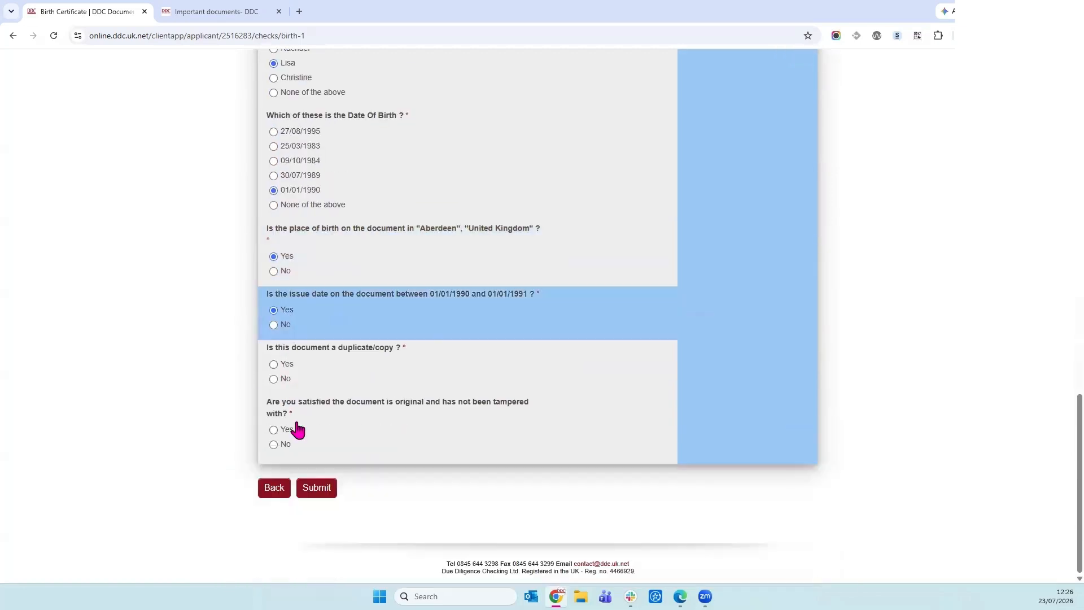
{"action": "left_click", "coordinate": [284, 379]}
{"action": "left_click", "coordinate": [283, 429]}
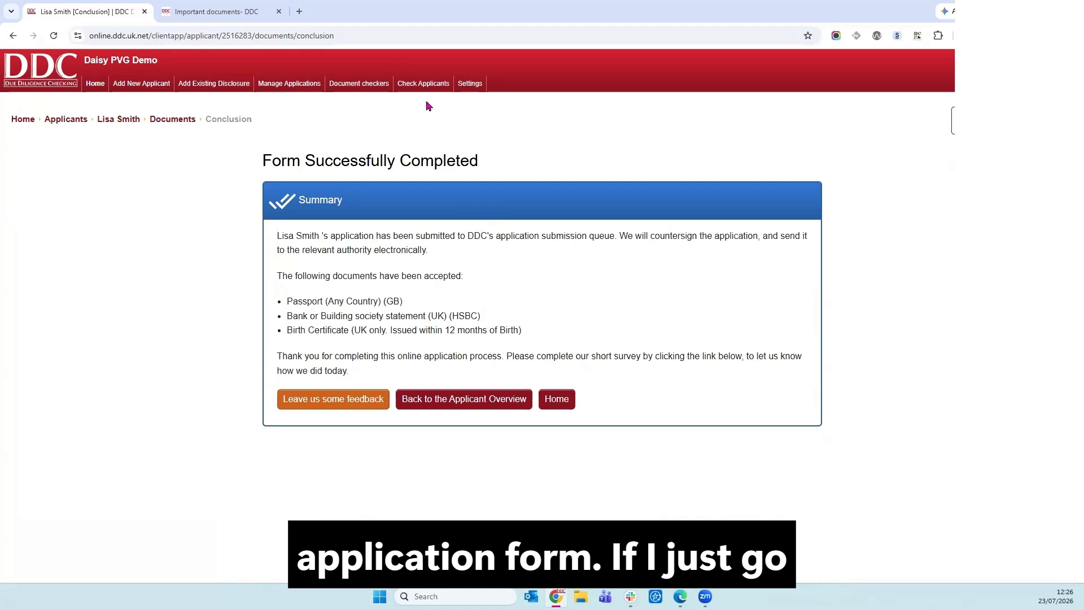
Filter applicants to Ready for Check and open the listed applicant's Criminal Record check.
{"action": "mouse_move", "coordinate": [426, 106]}
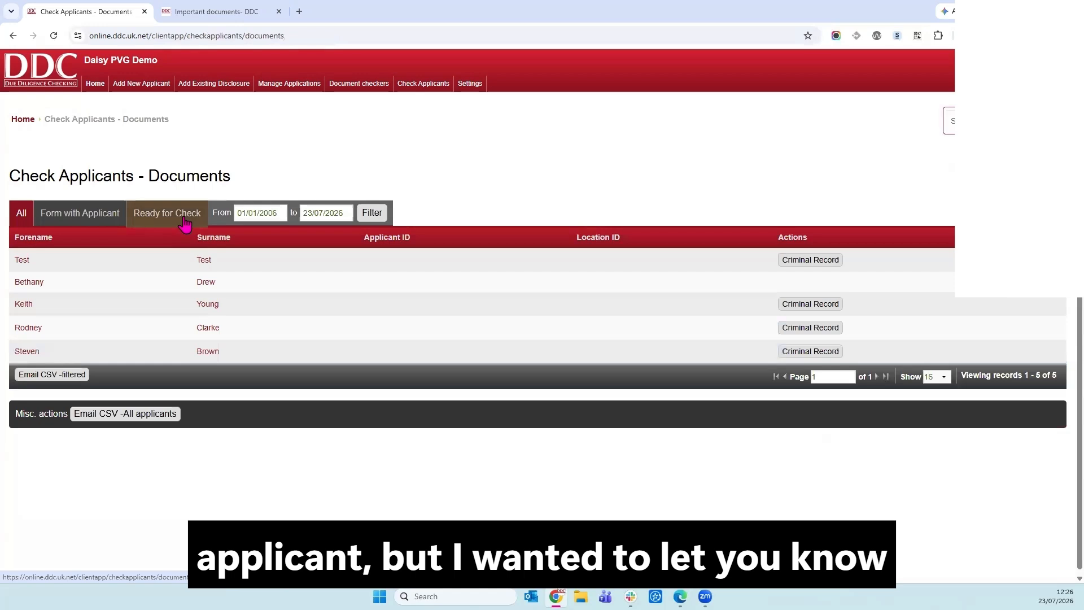
{"action": "left_click", "coordinate": [185, 220]}
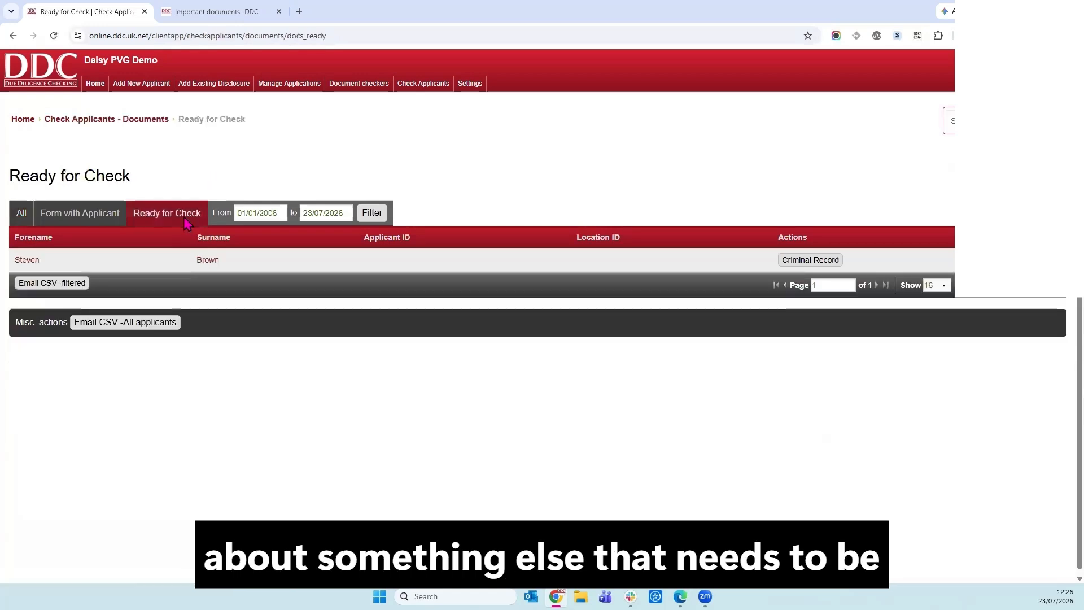
{"action": "left_click", "coordinate": [801, 262]}
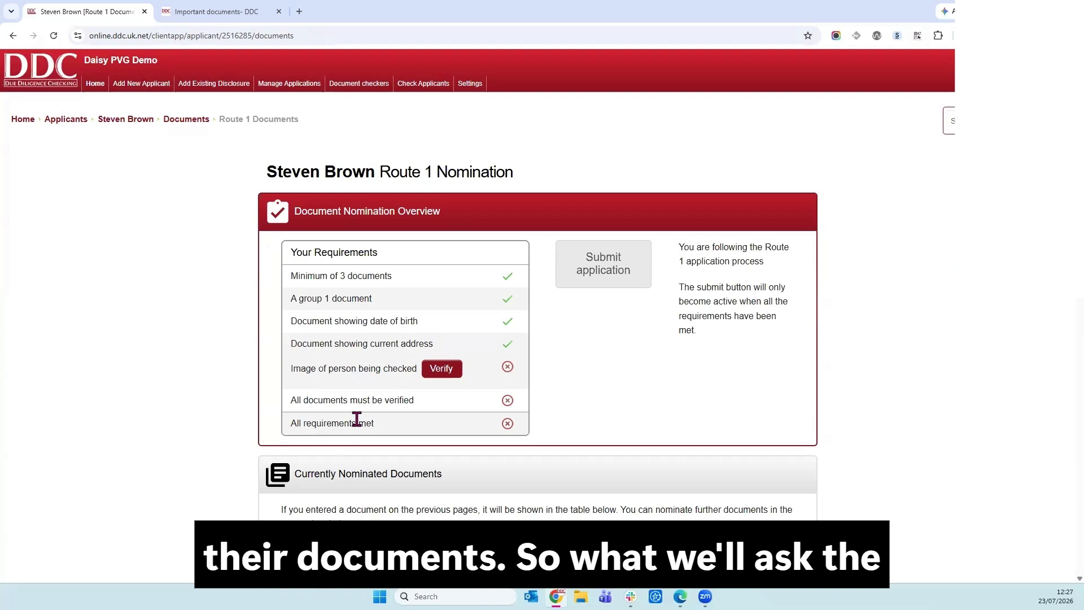
Confirm the applicant matches their photo and save the image-of-person verification.
{"action": "left_click", "coordinate": [439, 377]}
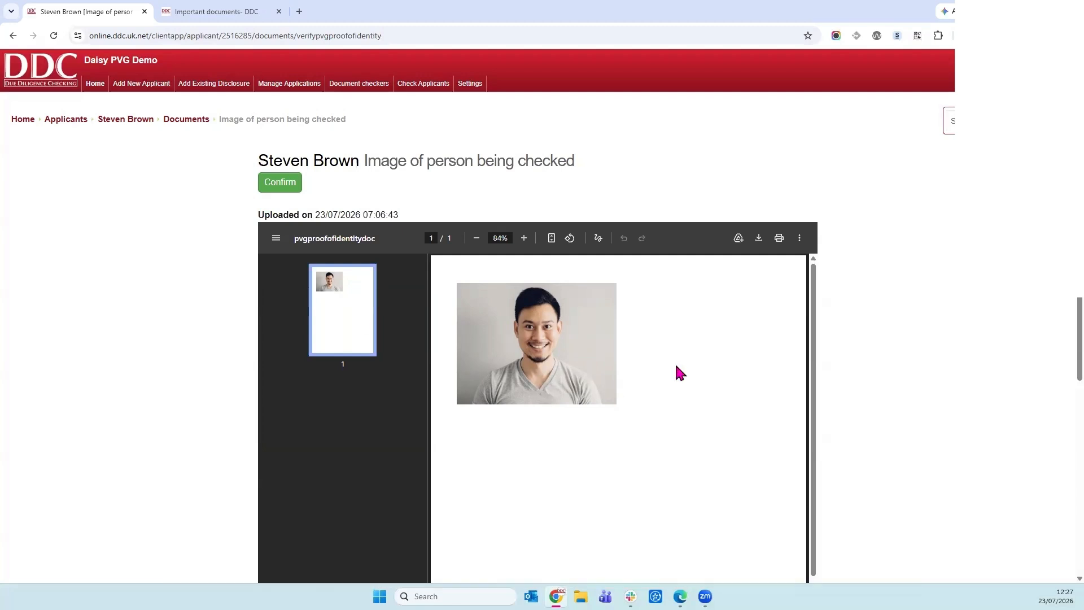
{"action": "scroll", "coordinate": [293, 452], "scroll_direction": "down", "scroll_amount": 5}
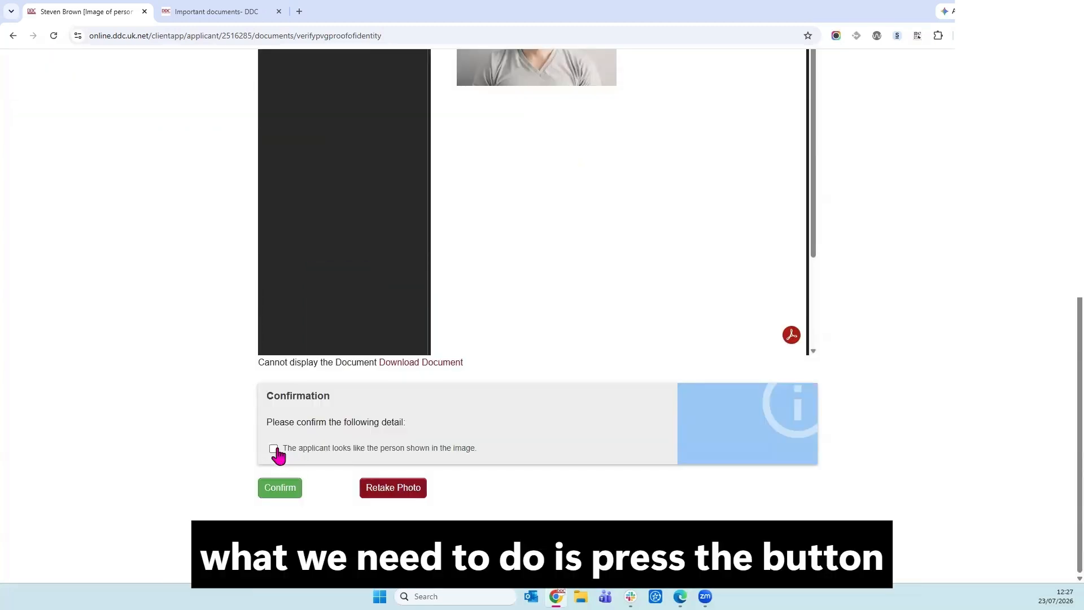
{"action": "left_click", "coordinate": [276, 450]}
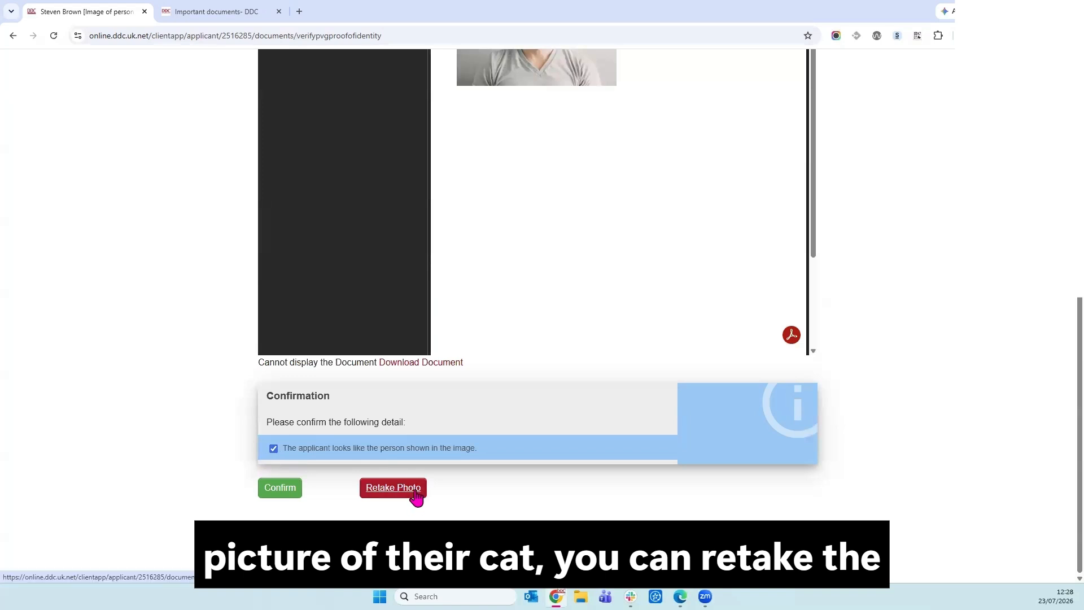
{"action": "left_click", "coordinate": [284, 491]}
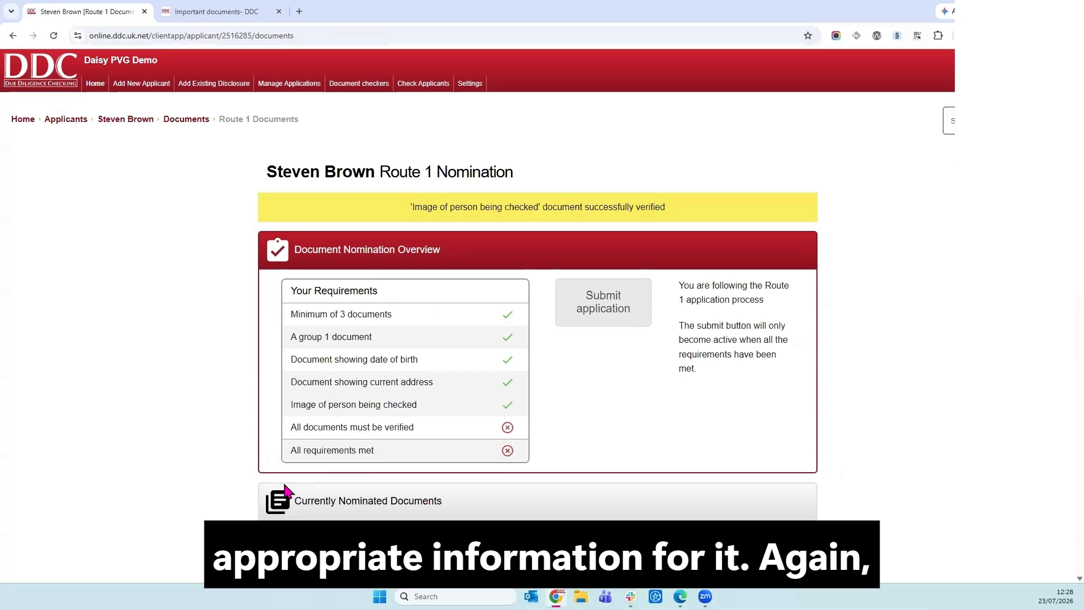
Review the updated Route 1 requirements, then bring up the application management options.
{"action": "scroll", "coordinate": [416, 305], "scroll_direction": "down", "scroll_amount": 2}
{"action": "scroll", "coordinate": [822, 461], "scroll_direction": "down", "scroll_amount": 2}
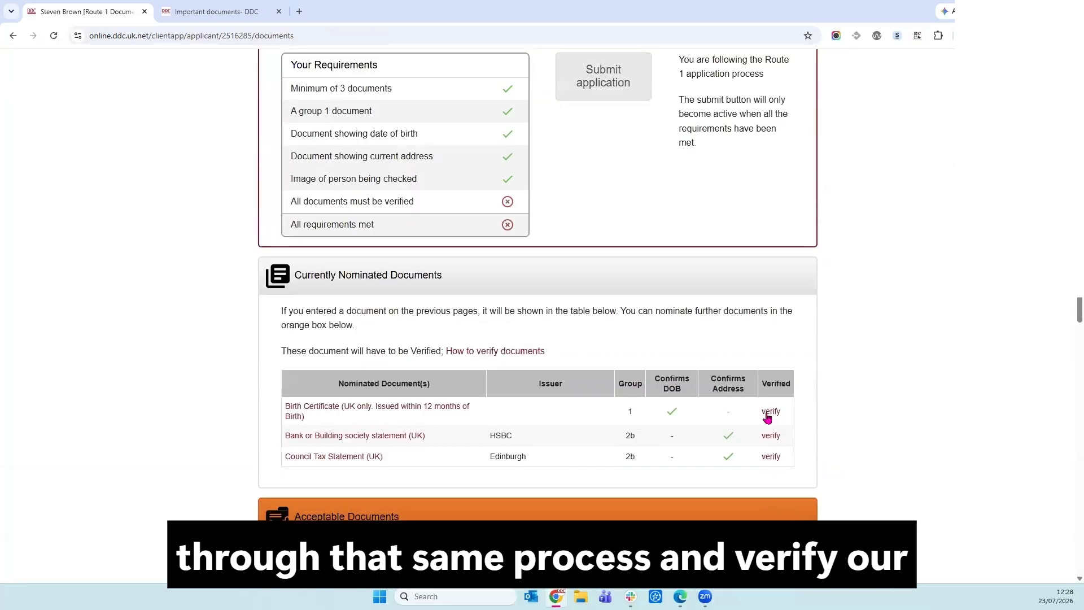
{"action": "scroll", "coordinate": [660, 241], "scroll_direction": "up", "scroll_amount": 1}
{"action": "scroll", "coordinate": [633, 239], "scroll_direction": "up", "scroll_amount": 2}
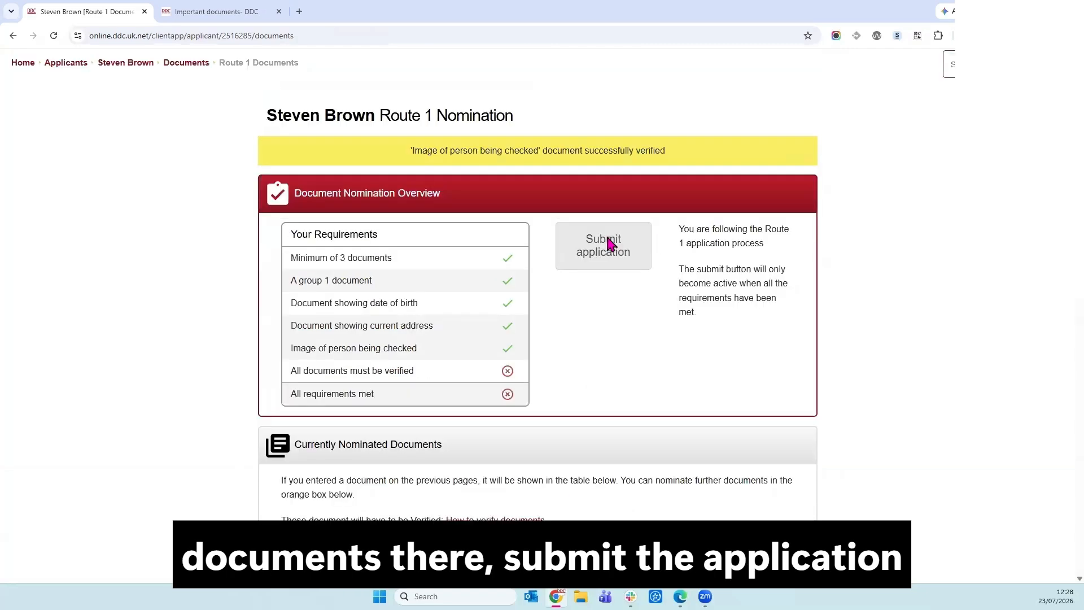
{"action": "scroll", "coordinate": [609, 240], "scroll_direction": "up", "scroll_amount": 1}
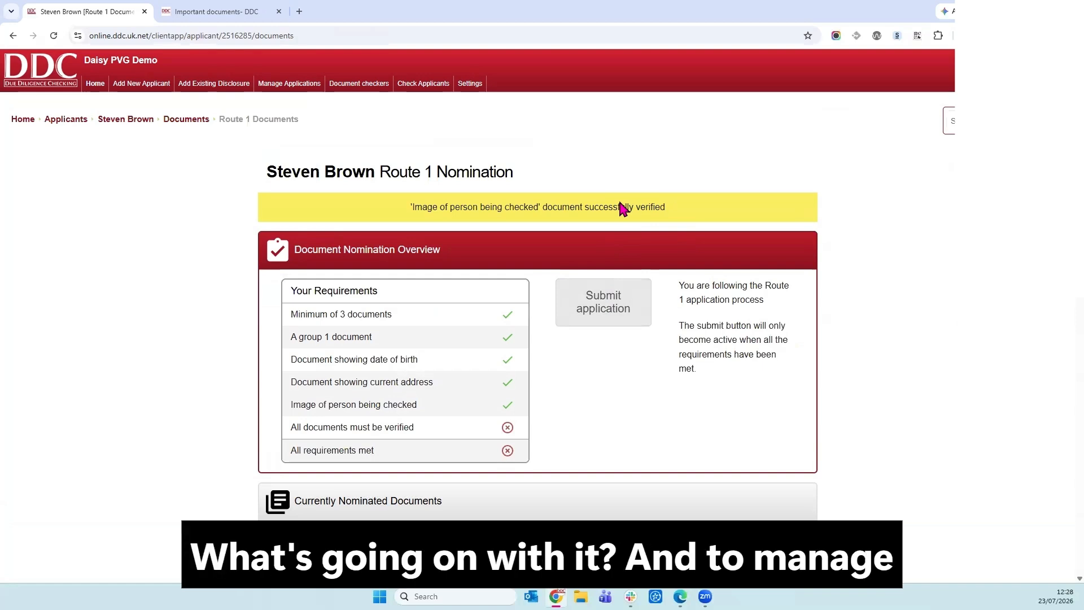
{"action": "left_click", "coordinate": [310, 88]}
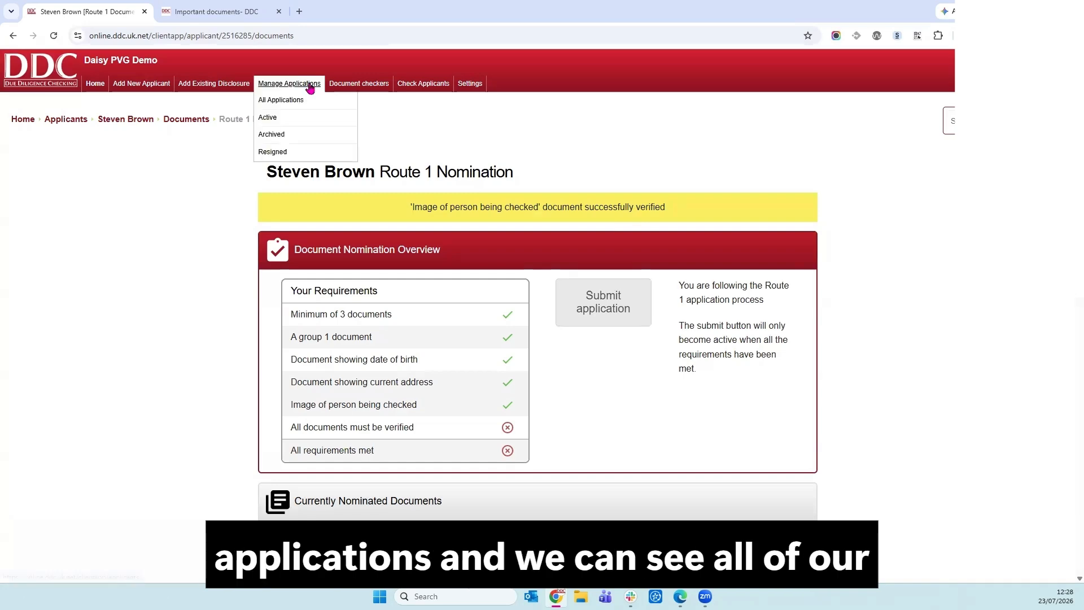
Show All Applications and browse the Completed, With Applicant and With DDC tabs.
{"action": "left_click", "coordinate": [294, 100]}
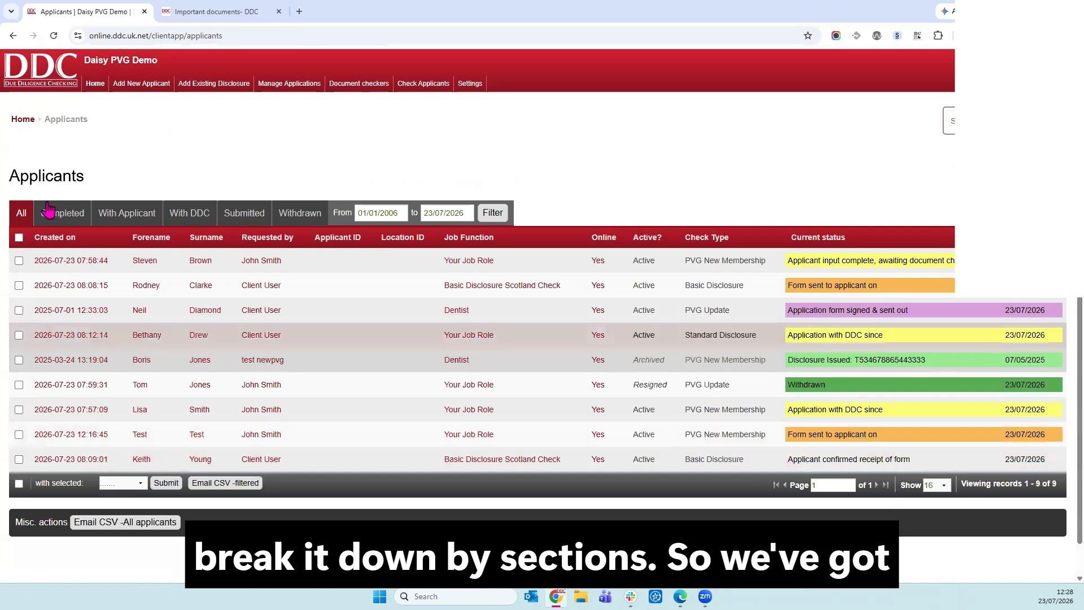
{"action": "left_click", "coordinate": [49, 224]}
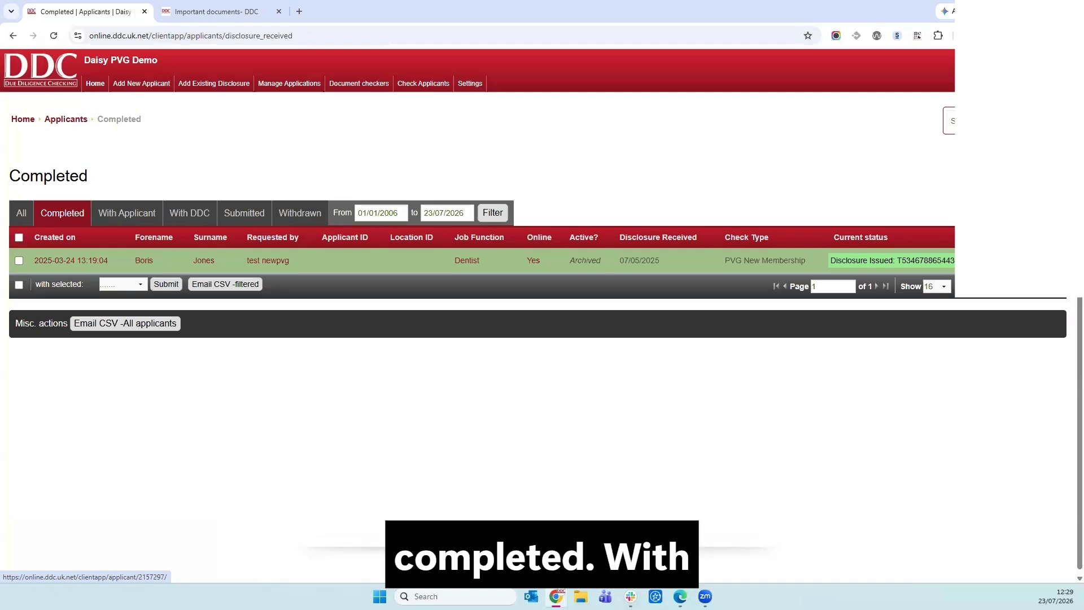
{"action": "left_click", "coordinate": [124, 212]}
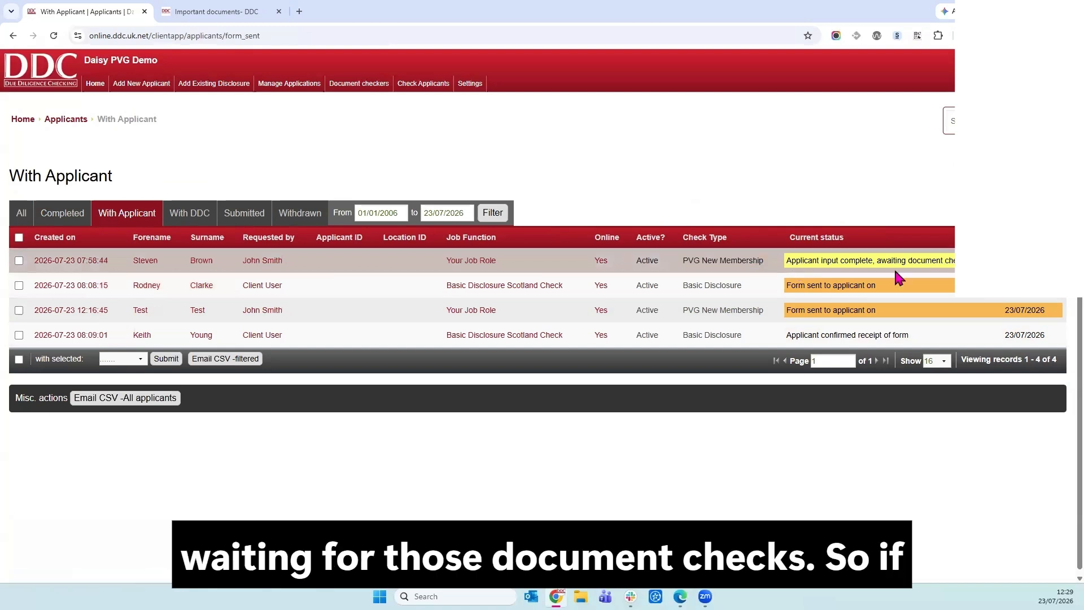
{"action": "mouse_move", "coordinate": [434, 87]}
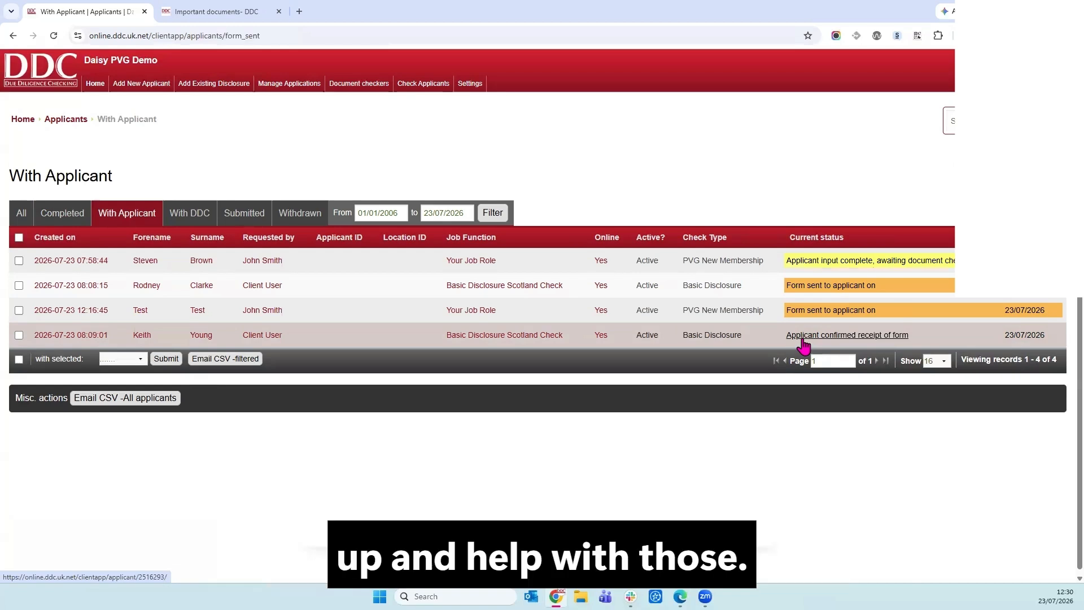
{"action": "left_click", "coordinate": [187, 214]}
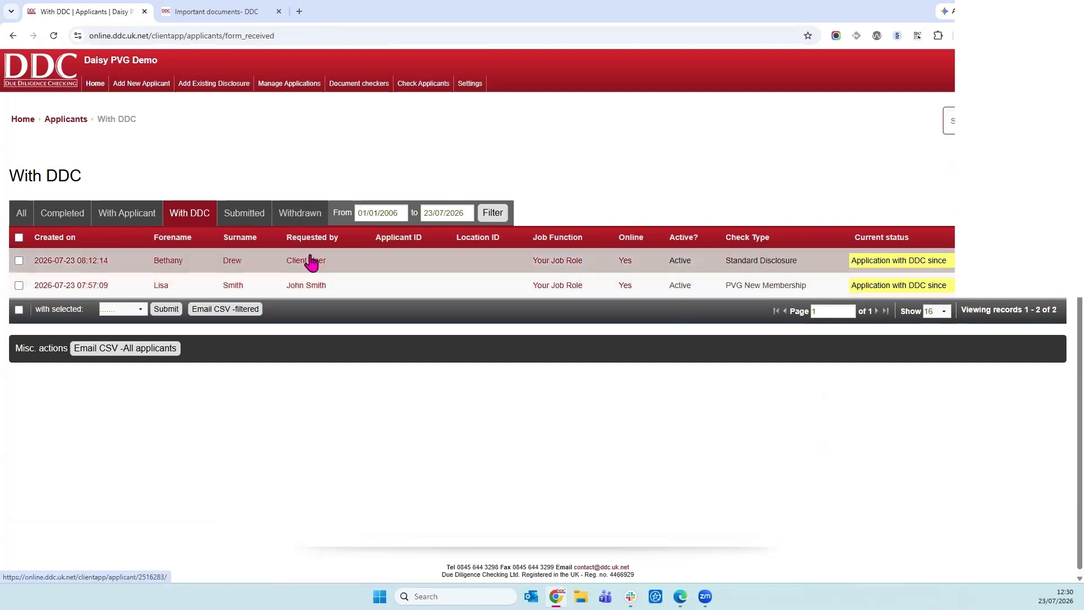
View Submitted, then Withdrawn applications showing one PVG Update, and open the From date.
{"action": "left_click", "coordinate": [245, 212]}
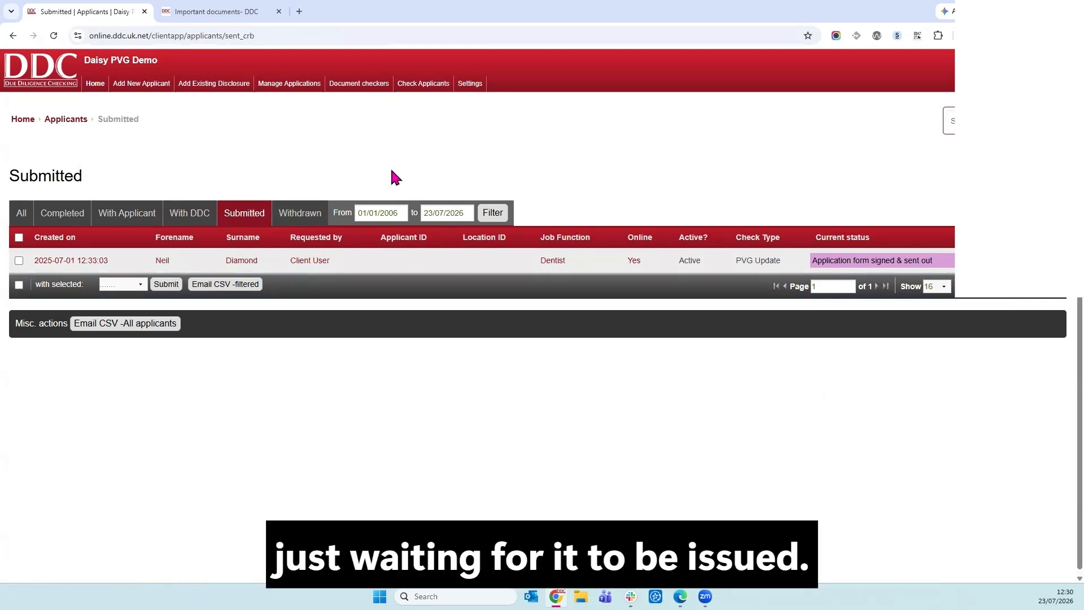
{"action": "left_click", "coordinate": [316, 213]}
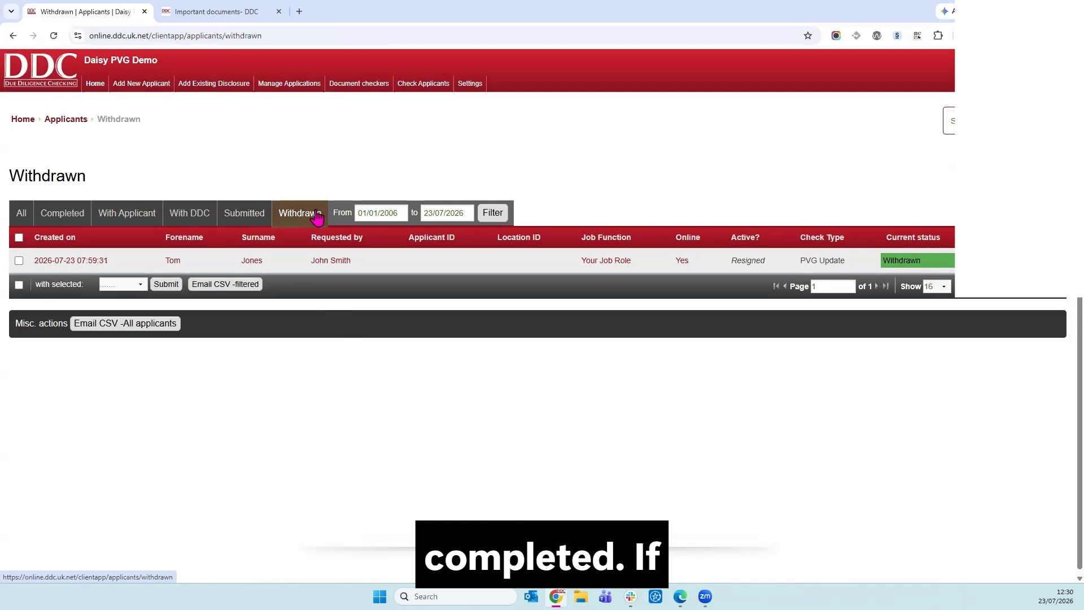
{"action": "left_click", "coordinate": [372, 212]}
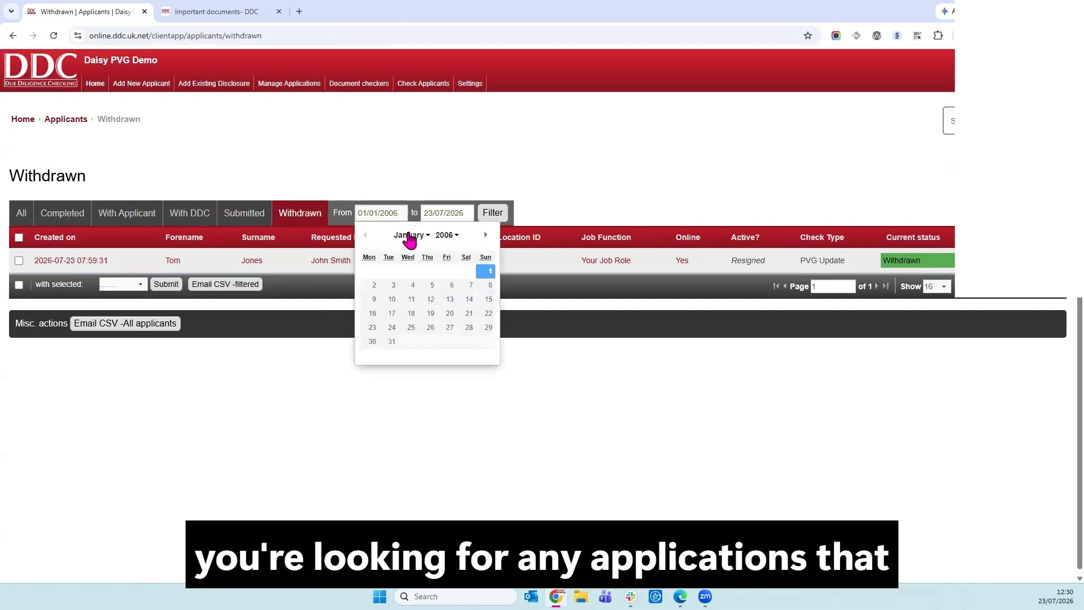
Filter withdrawn applications from 01/01/2020 to 23/07/2026, then go back to the home page.
{"action": "left_click", "coordinate": [445, 236]}
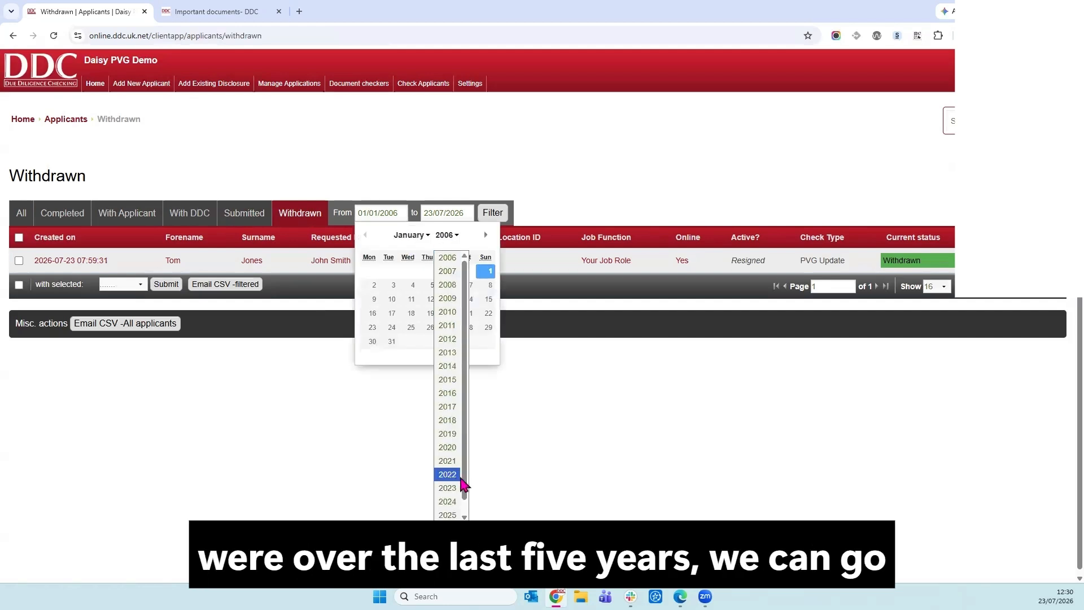
{"action": "left_click", "coordinate": [448, 447]}
{"action": "left_click", "coordinate": [413, 270]}
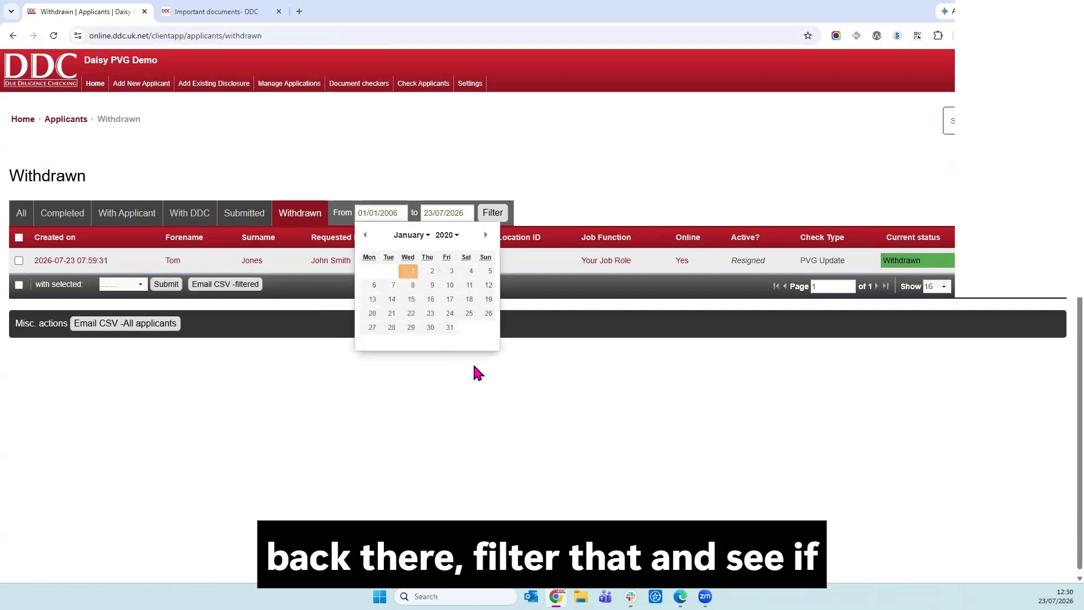
{"action": "left_click", "coordinate": [494, 214]}
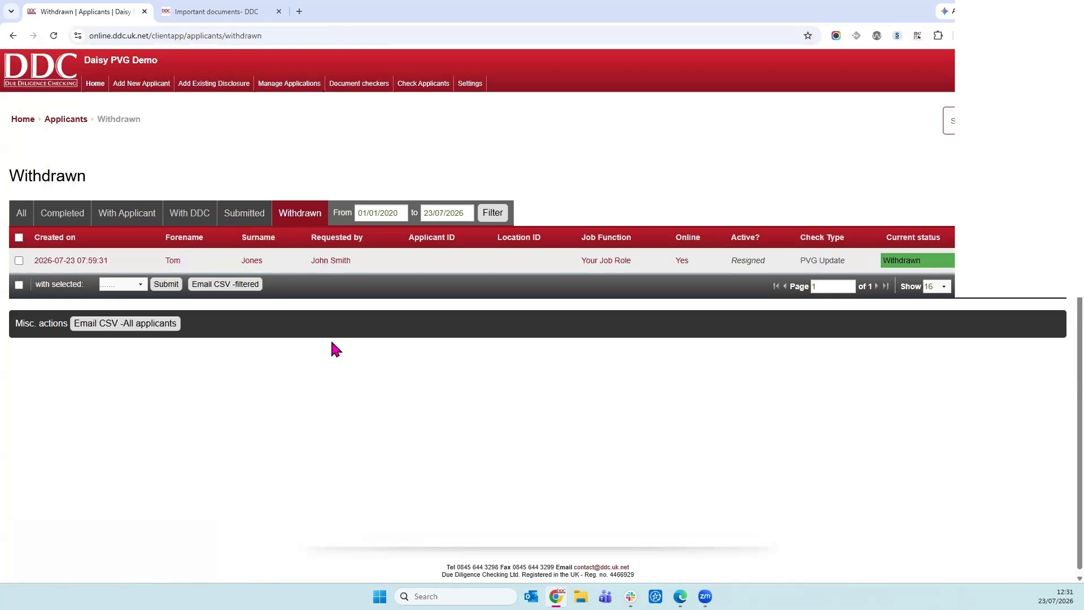
{"action": "left_click", "coordinate": [92, 88]}
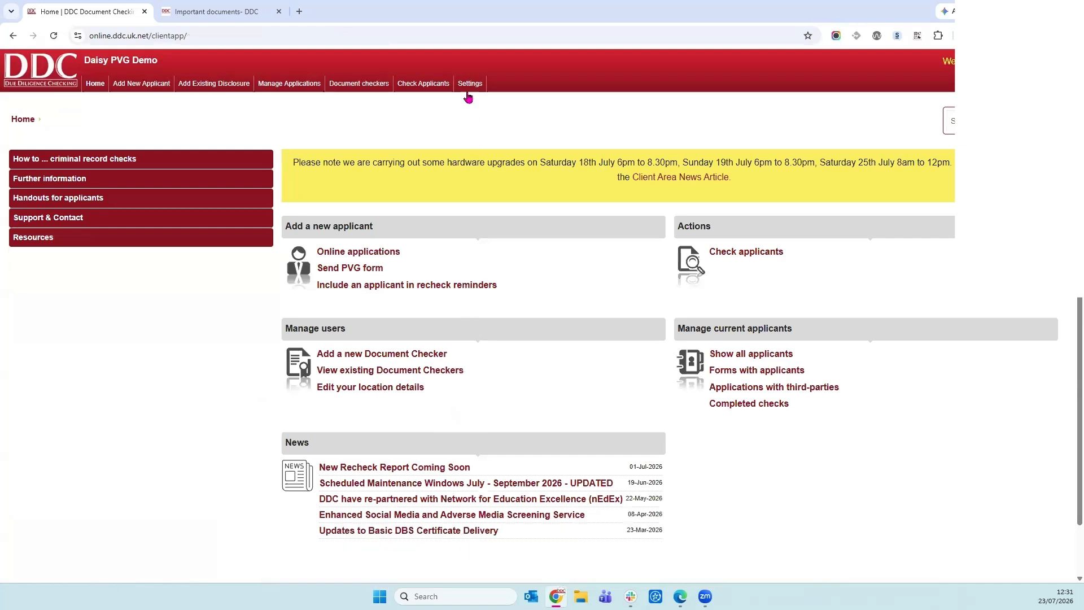
Display the Settings menu with Change Password, Profile and Manage Notification options.
{"action": "mouse_move", "coordinate": [470, 90]}
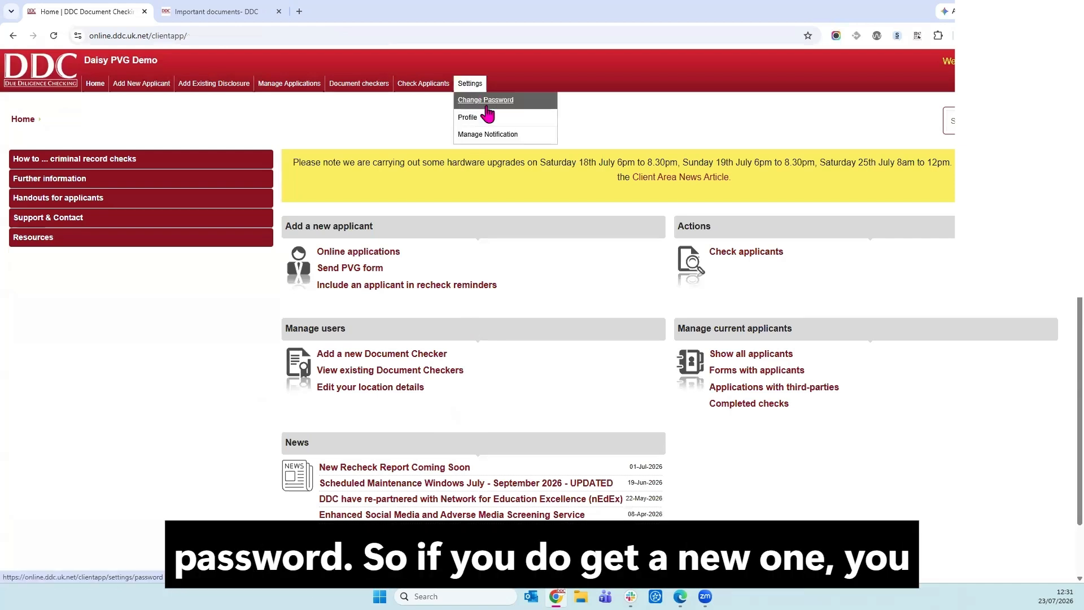